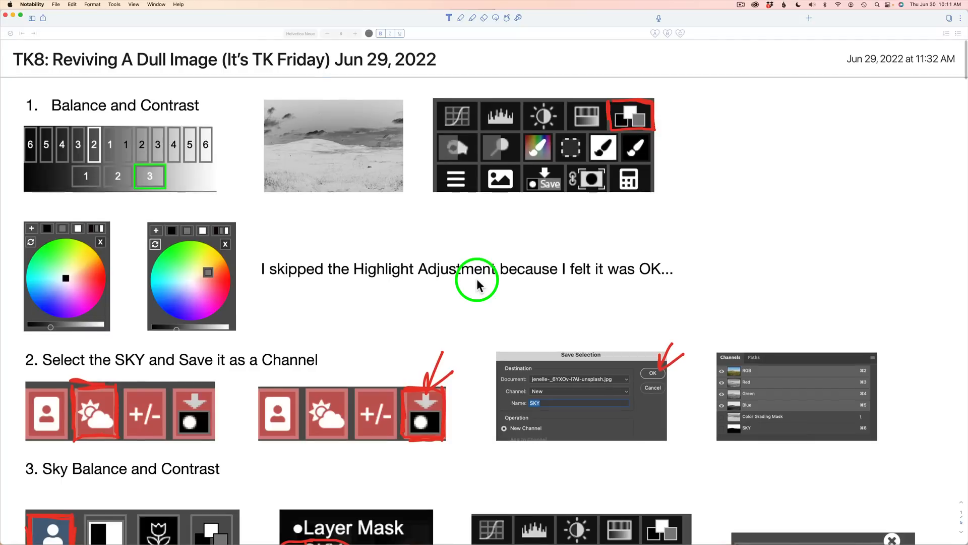
- Review the written notes on reviving a dull image, from balance and contrast through sky selection to the linear gradients
{"action": "scroll", "coordinate": [477, 285], "scroll_direction": "down", "scroll_amount": 3}
{"action": "scroll", "coordinate": [477, 285], "scroll_direction": "down", "scroll_amount": 10}
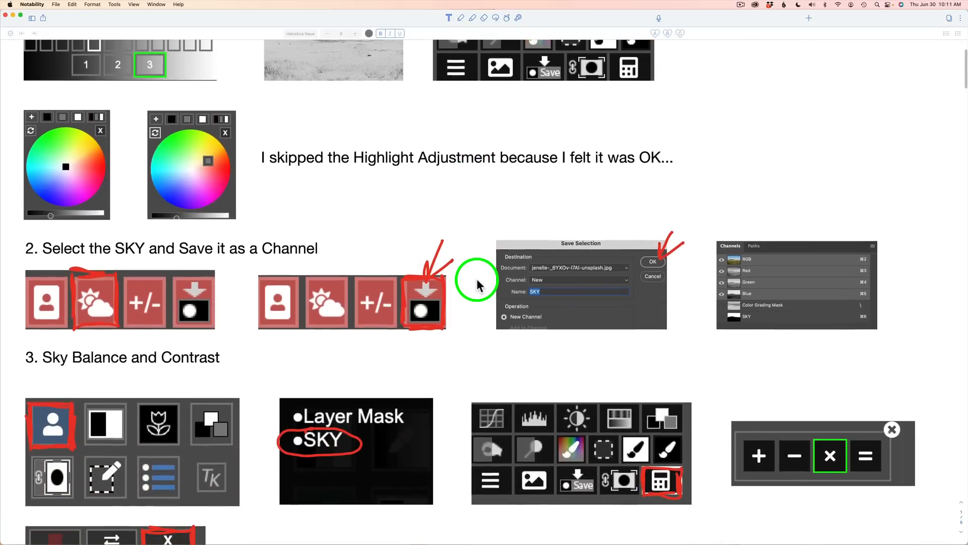
{"action": "scroll", "coordinate": [477, 285], "scroll_direction": "down", "scroll_amount": 15}
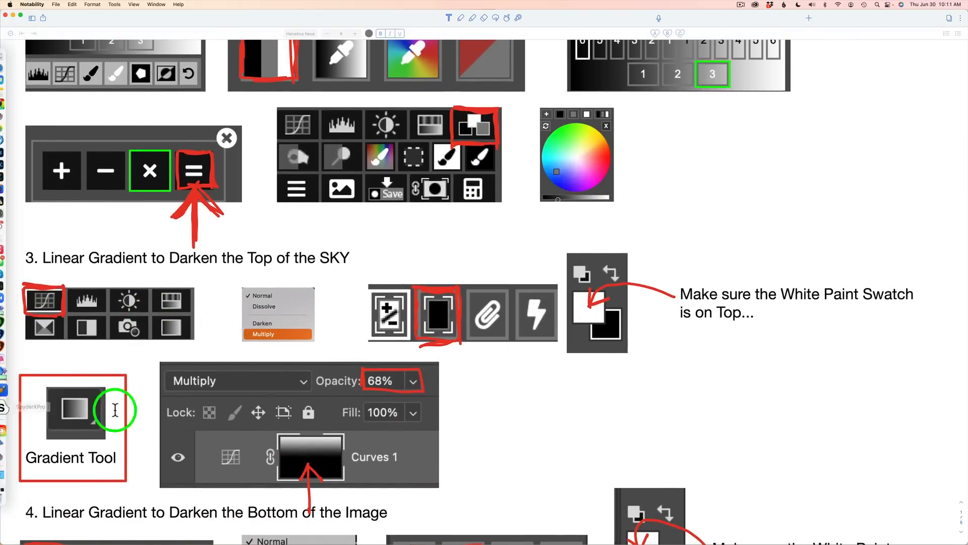
{"action": "scroll", "coordinate": [440, 338], "scroll_direction": "down", "scroll_amount": 5}
{"action": "scroll", "coordinate": [432, 414], "scroll_direction": "down", "scroll_amount": 13}
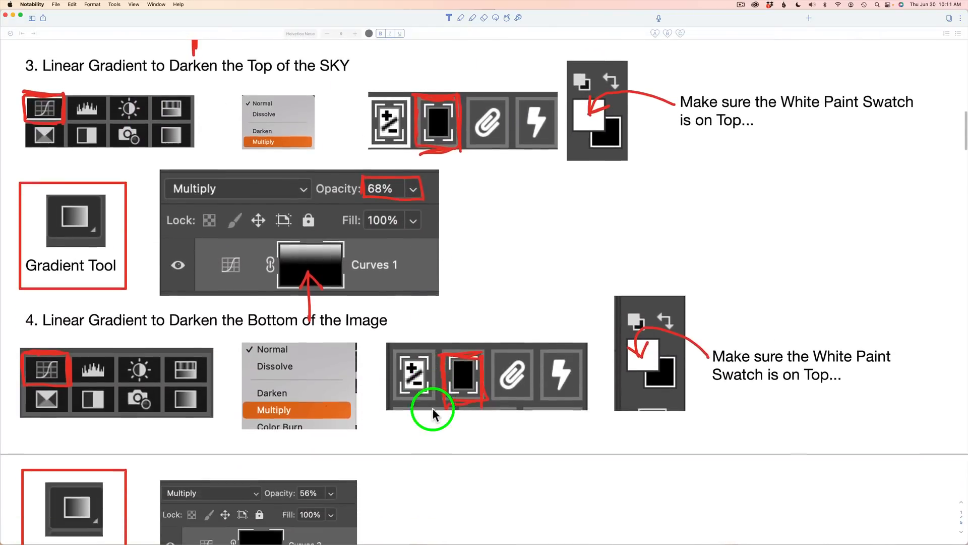
{"action": "scroll", "coordinate": [433, 414], "scroll_direction": "up", "scroll_amount": 20}
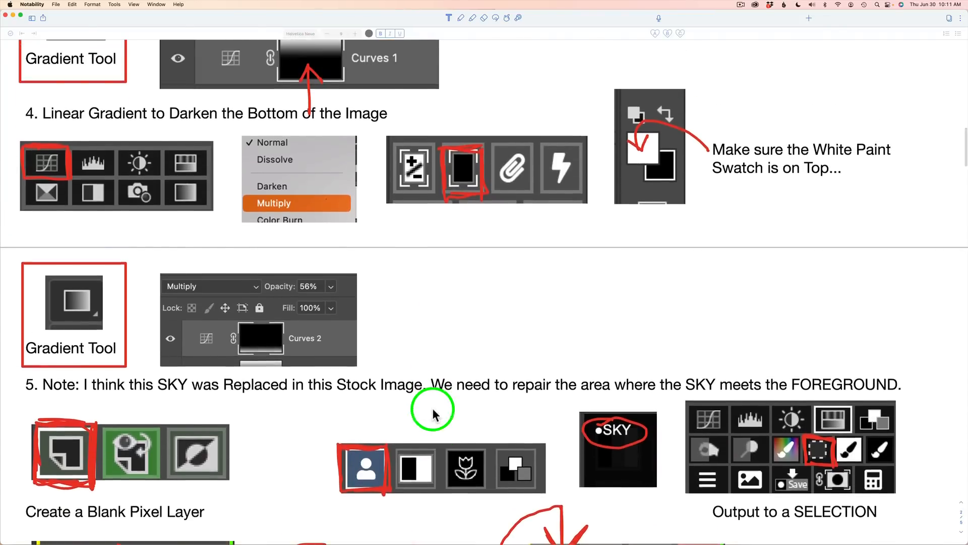
{"action": "scroll", "coordinate": [433, 415], "scroll_direction": "up", "scroll_amount": 5}
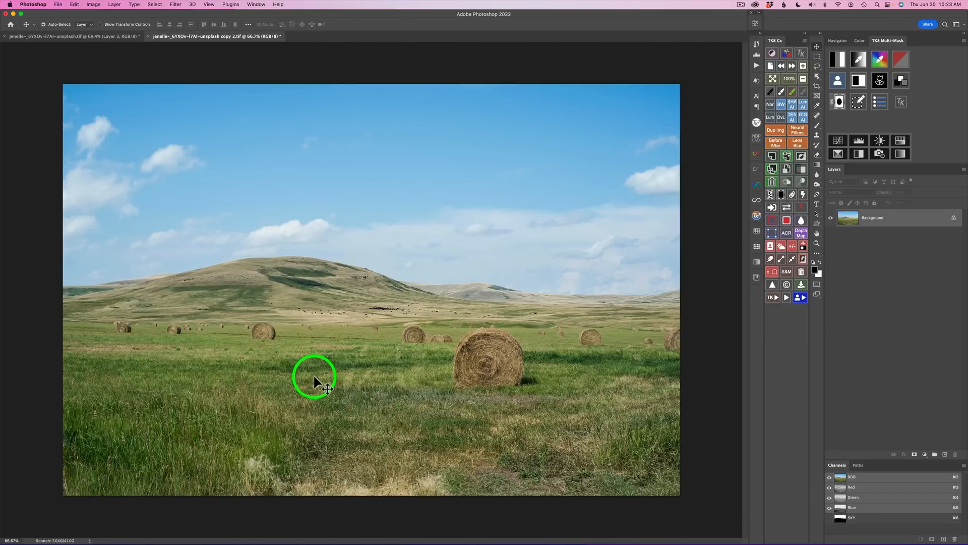
- Lasso the pale grass strip along the photo's lower-left edge, fill it with Content-Aware, and clear the selection
{"action": "key", "text": "l"}
{"action": "mouse_move", "coordinate": [278, 457]}
{"action": "left_mouse_down"}
{"action": "mouse_move", "coordinate": [266, 447]}
{"action": "mouse_move", "coordinate": [232, 467]}
{"action": "mouse_move", "coordinate": [249, 497]}
{"action": "mouse_move", "coordinate": [465, 515]}
{"action": "mouse_move", "coordinate": [479, 492]}
{"action": "mouse_move", "coordinate": [454, 468]}
{"action": "mouse_move", "coordinate": [275, 457]}
{"action": "left_mouse_up"}
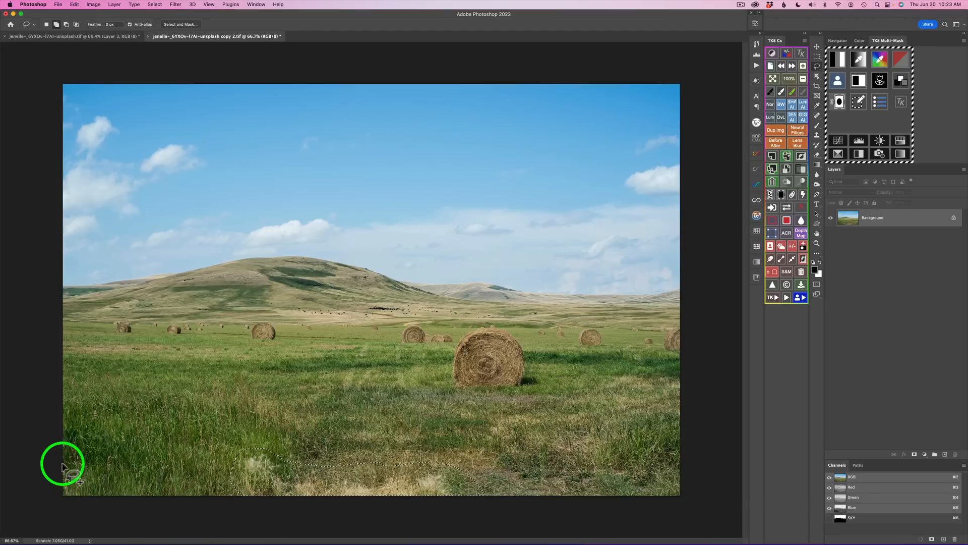
{"action": "mouse_move", "coordinate": [69, 465]}
{"action": "left_mouse_down"}
{"action": "mouse_move", "coordinate": [54, 473]}
{"action": "mouse_move", "coordinate": [67, 500]}
{"action": "mouse_move", "coordinate": [65, 464]}
{"action": "left_mouse_up"}
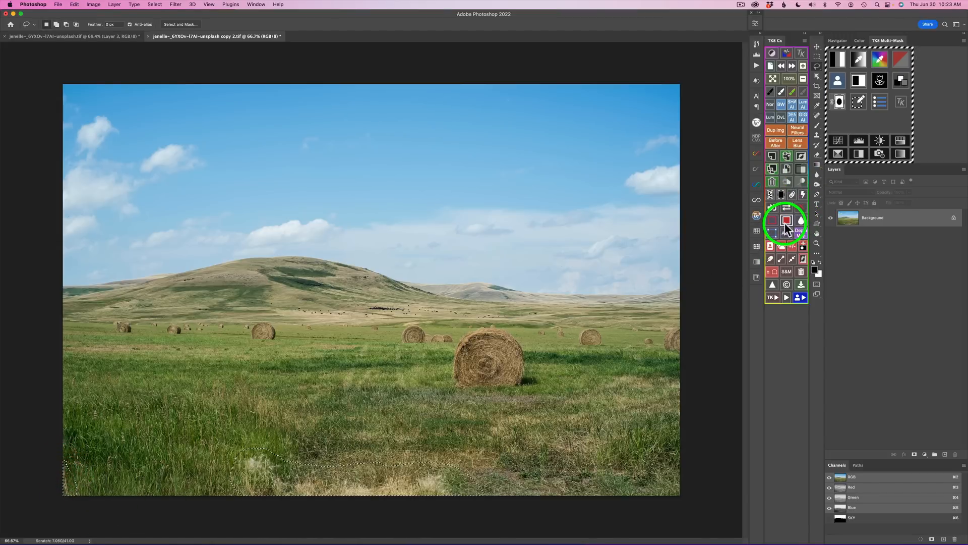
{"action": "left_click", "coordinate": [788, 220]}
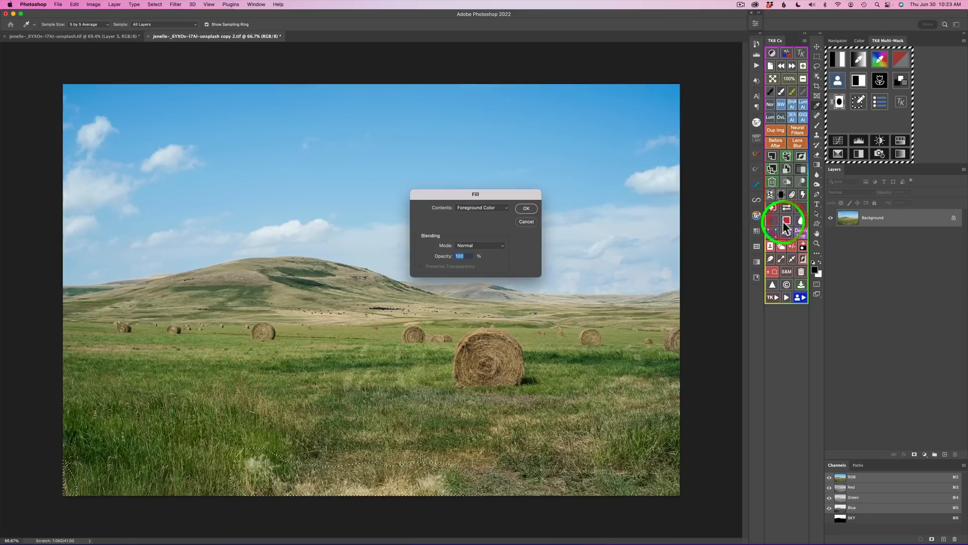
{"action": "left_click", "coordinate": [506, 207]}
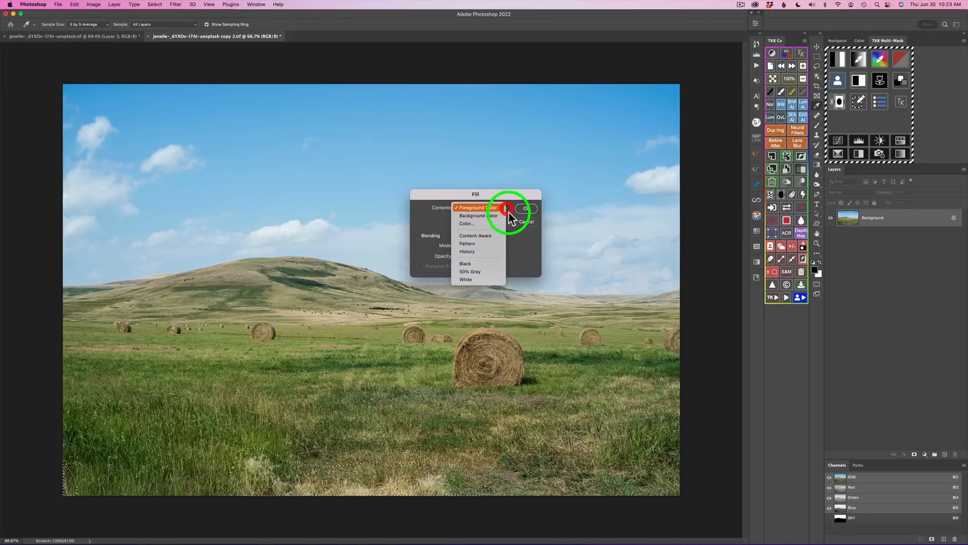
{"action": "left_click", "coordinate": [476, 235]}
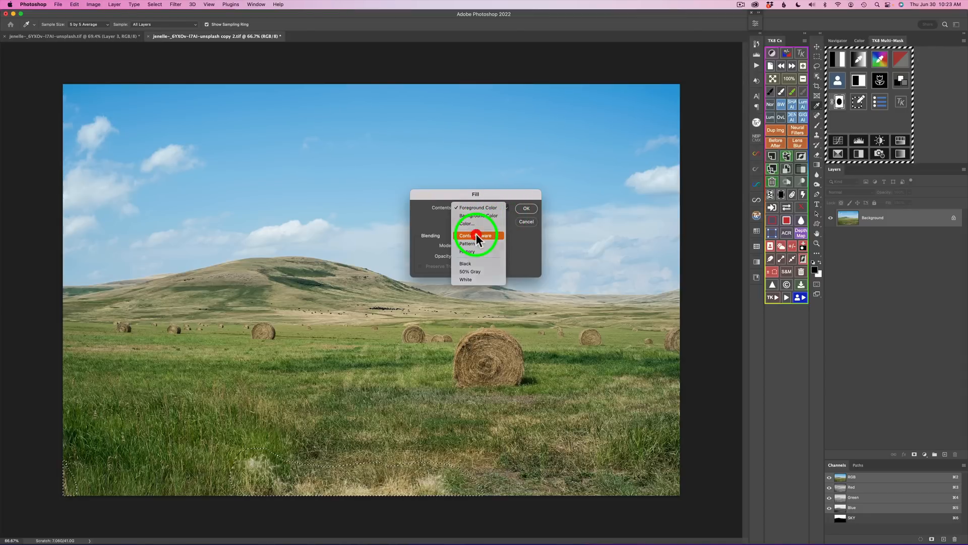
{"action": "left_click", "coordinate": [527, 208]}
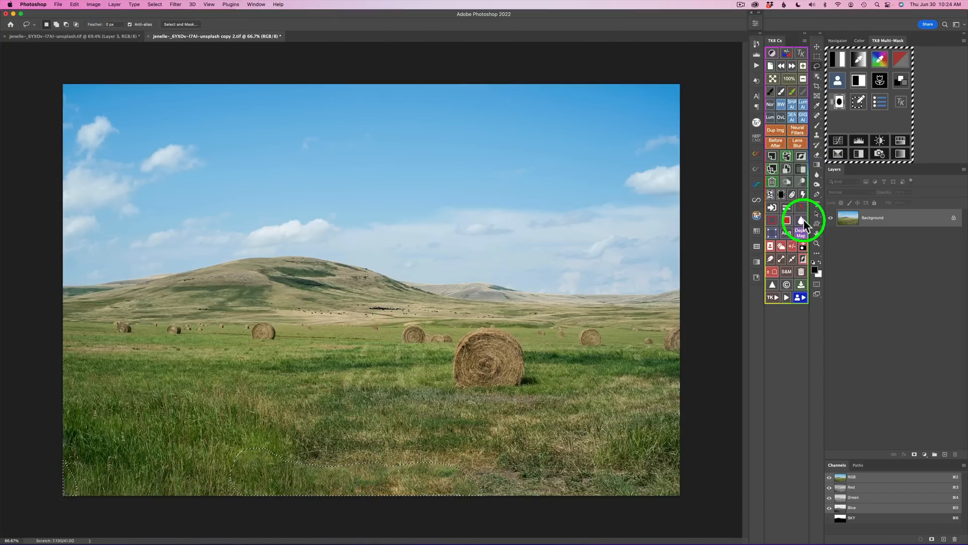
{"action": "left_click", "coordinate": [792, 245]}
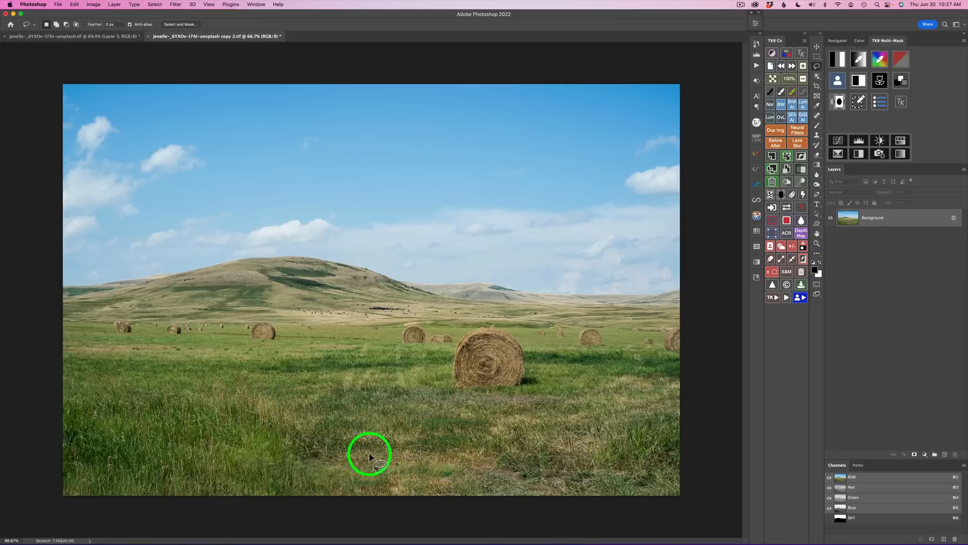
- Lasso the remaining grass patch near the photo's lower centre, apply a Content-Aware fill, and deselect it
{"action": "mouse_move", "coordinate": [302, 460]}
{"action": "left_mouse_down"}
{"action": "mouse_move", "coordinate": [309, 474]}
{"action": "mouse_move", "coordinate": [469, 478]}
{"action": "mouse_move", "coordinate": [417, 456]}
{"action": "mouse_move", "coordinate": [461, 475]}
{"action": "left_mouse_up"}
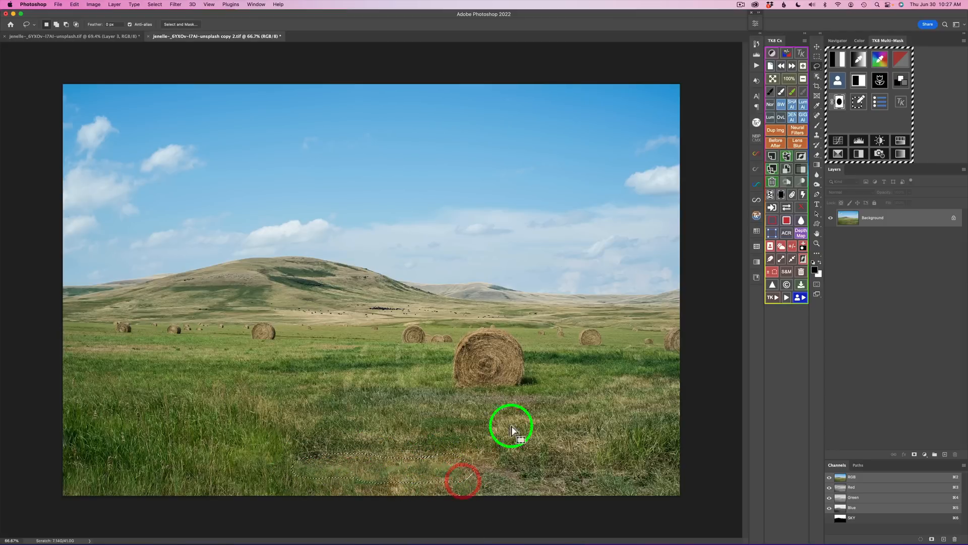
{"action": "left_click", "coordinate": [788, 220]}
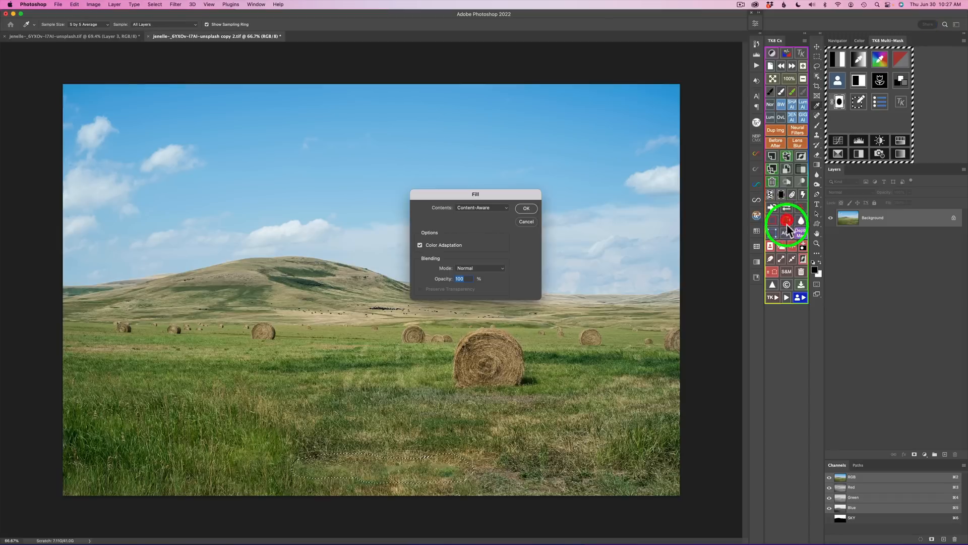
{"action": "left_click", "coordinate": [526, 209]}
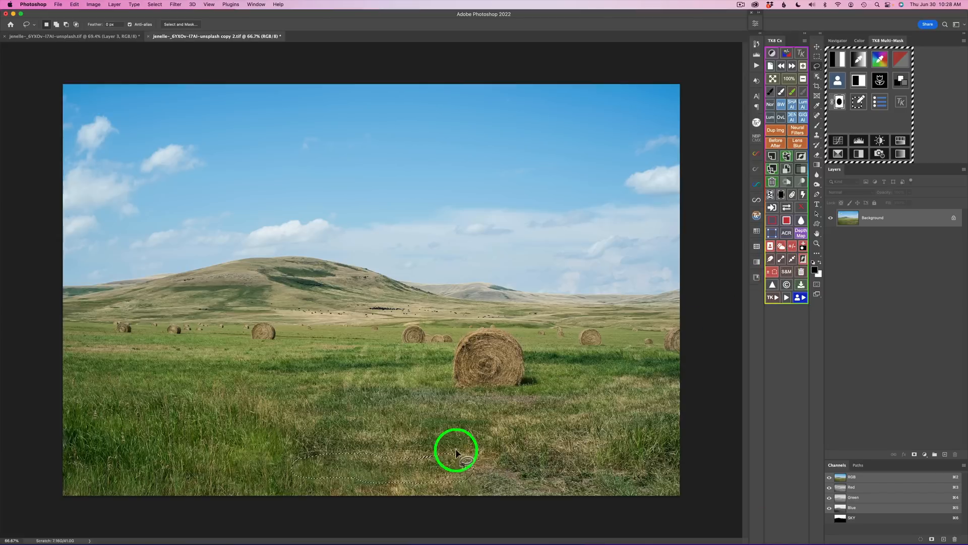
{"action": "left_click", "coordinate": [772, 272]}
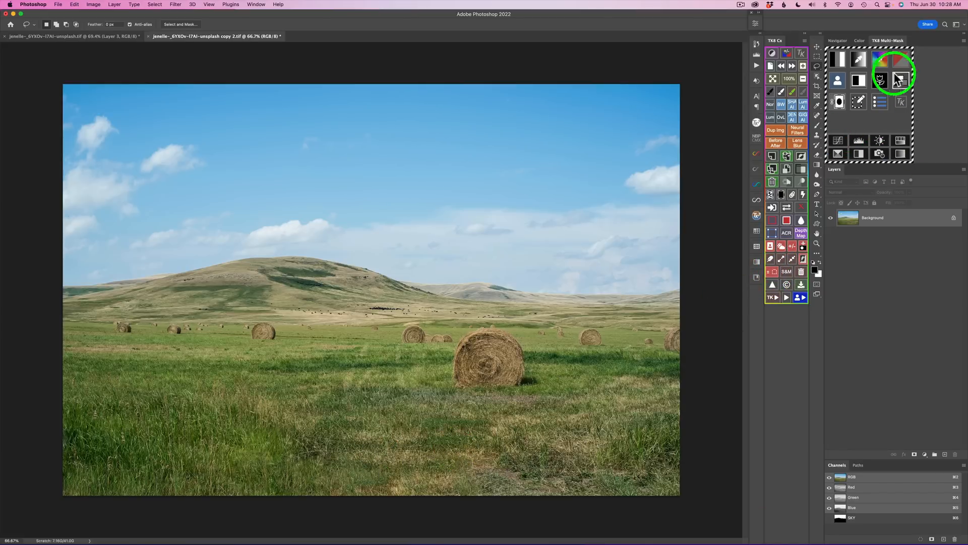
{"action": "left_click", "coordinate": [771, 271]}
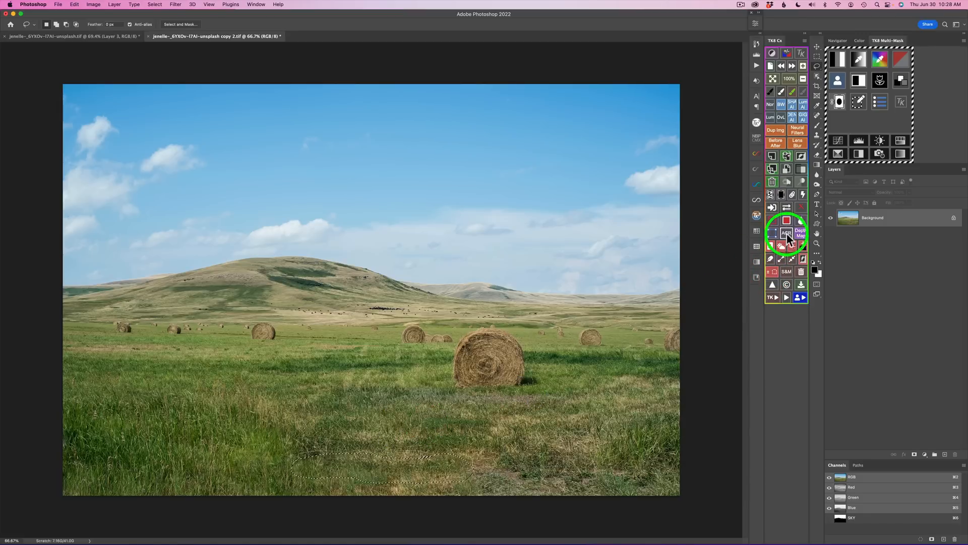
{"action": "left_click", "coordinate": [793, 246]}
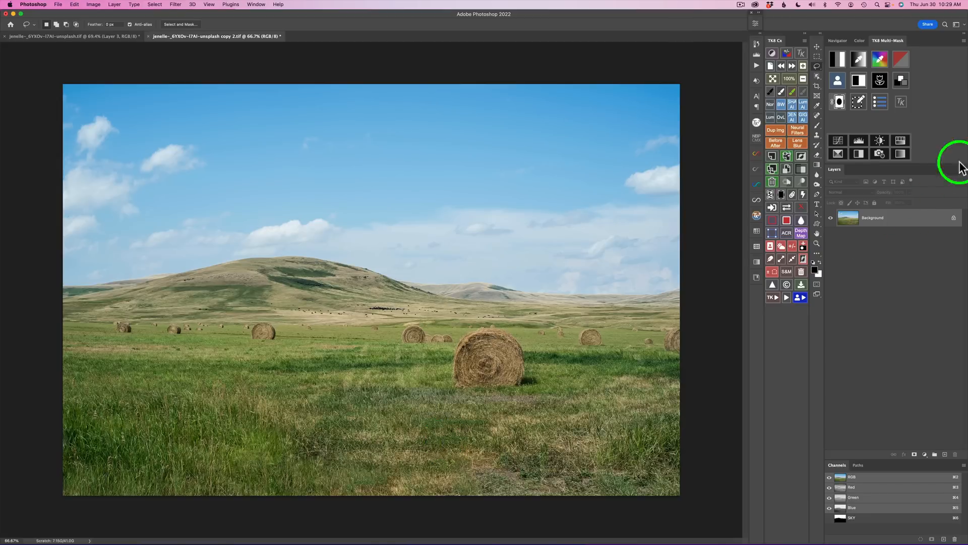
- Generate a midtones 3 luminosity mask of the photo and output it to a Color Grading layer
{"action": "left_click", "coordinate": [838, 57]}
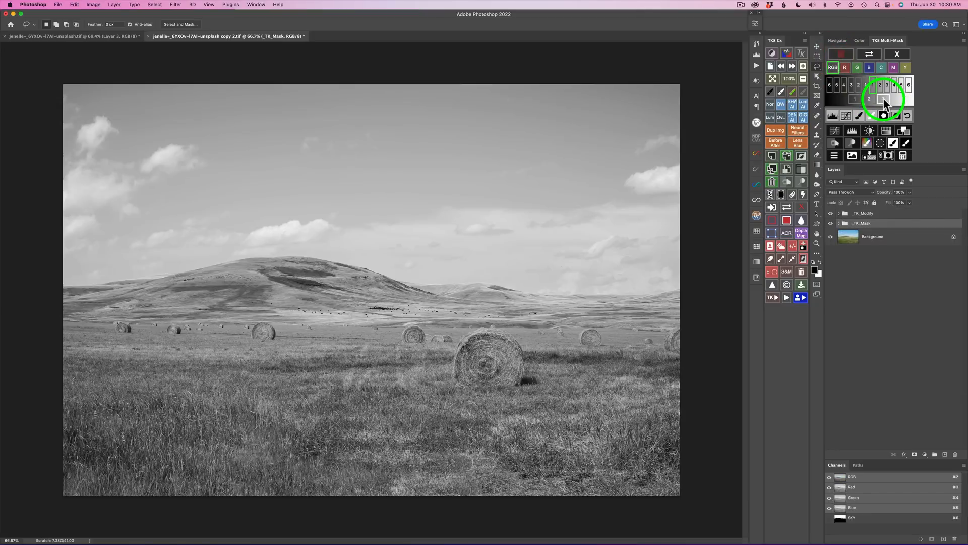
{"action": "left_click", "coordinate": [882, 99]}
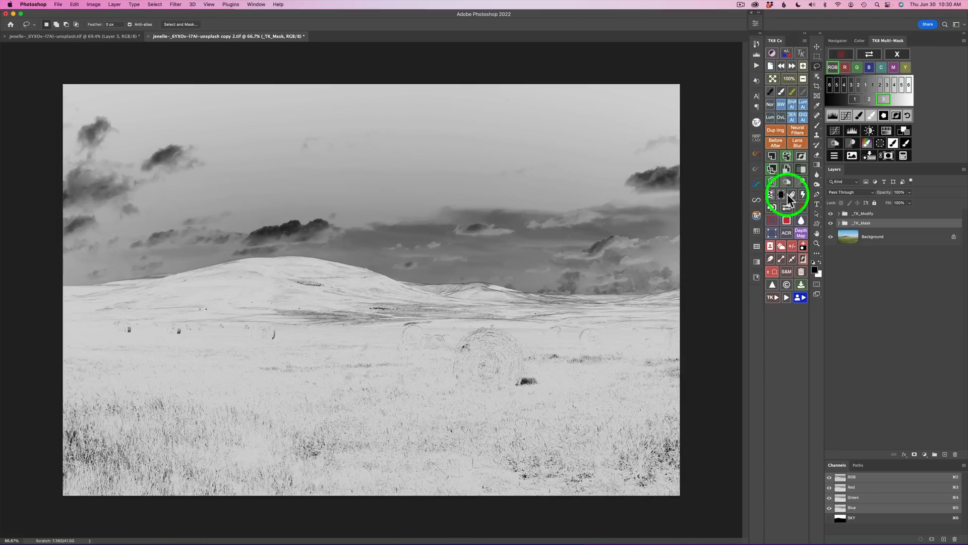
{"action": "left_click", "coordinate": [907, 132]}
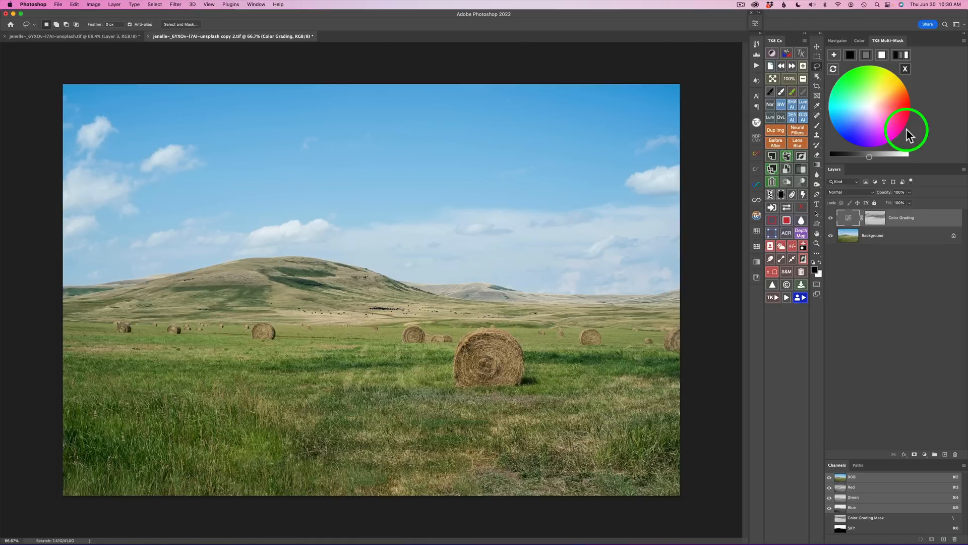
- Darken the shadows and midtones on the Color Grading layer and warm the midtones towards orange
{"action": "left_click", "coordinate": [850, 55]}
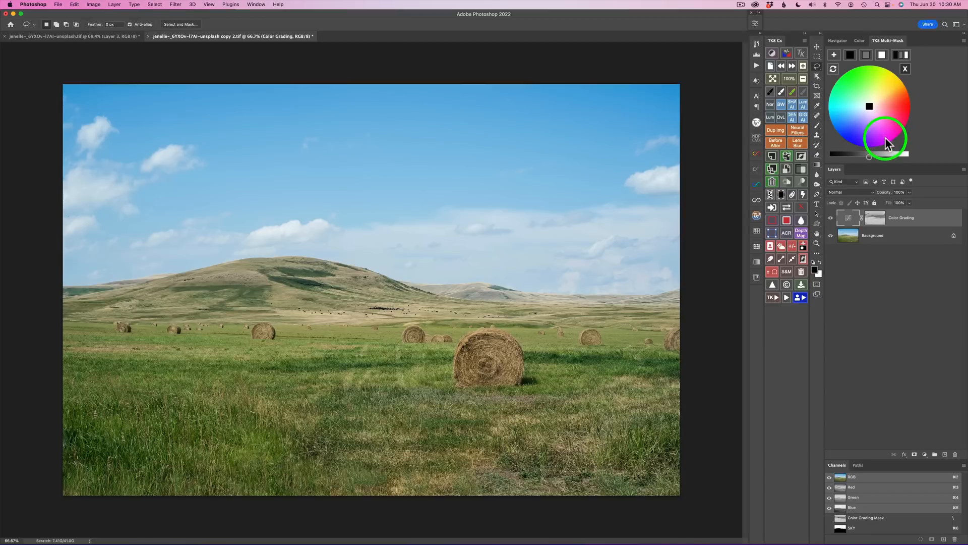
{"action": "left_click", "coordinate": [851, 156]}
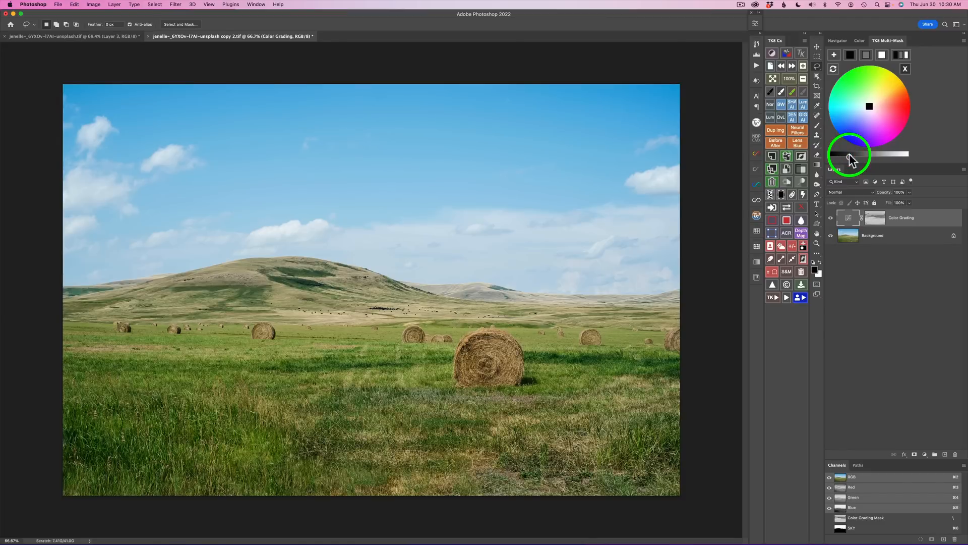
{"action": "left_click", "coordinate": [867, 54]}
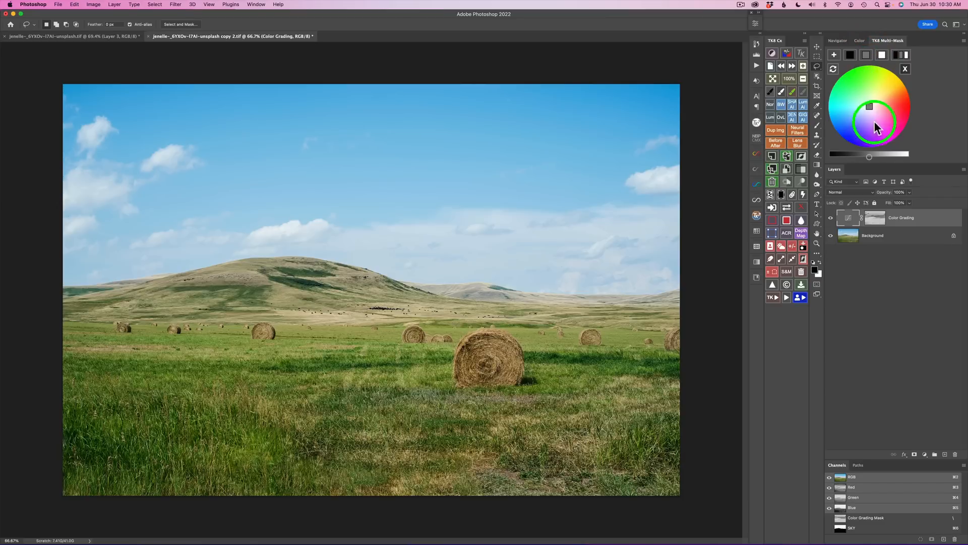
{"action": "left_click", "coordinate": [857, 158]}
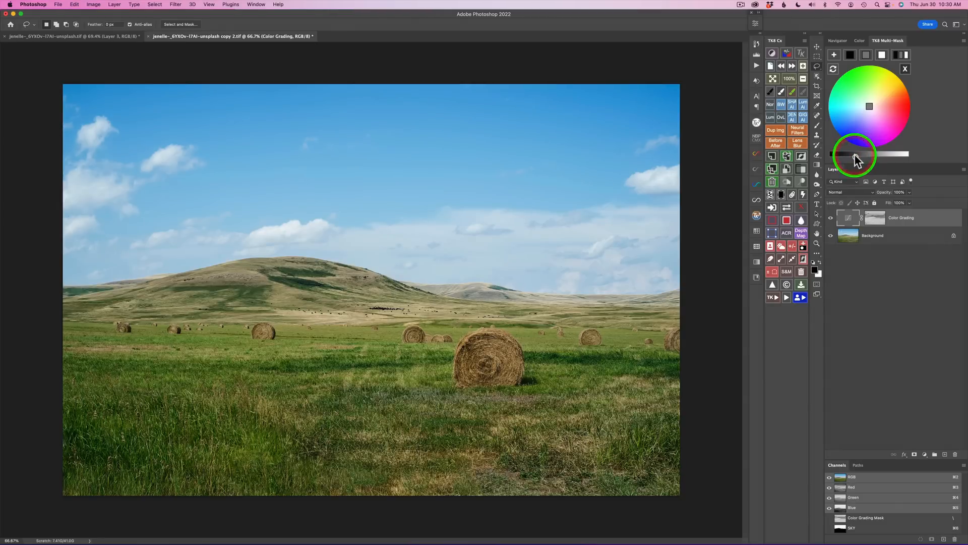
{"action": "left_click", "coordinate": [855, 157]}
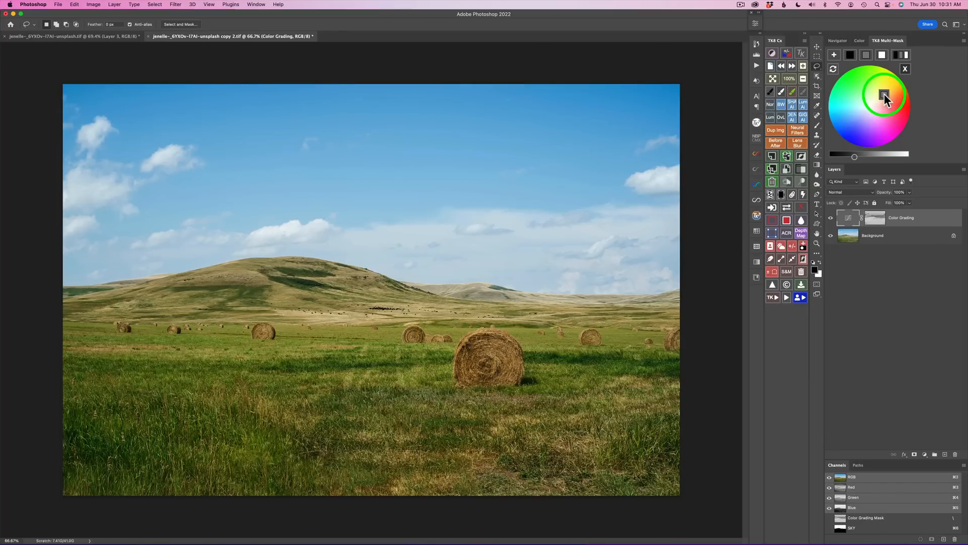
{"action": "left_click", "coordinate": [884, 93]}
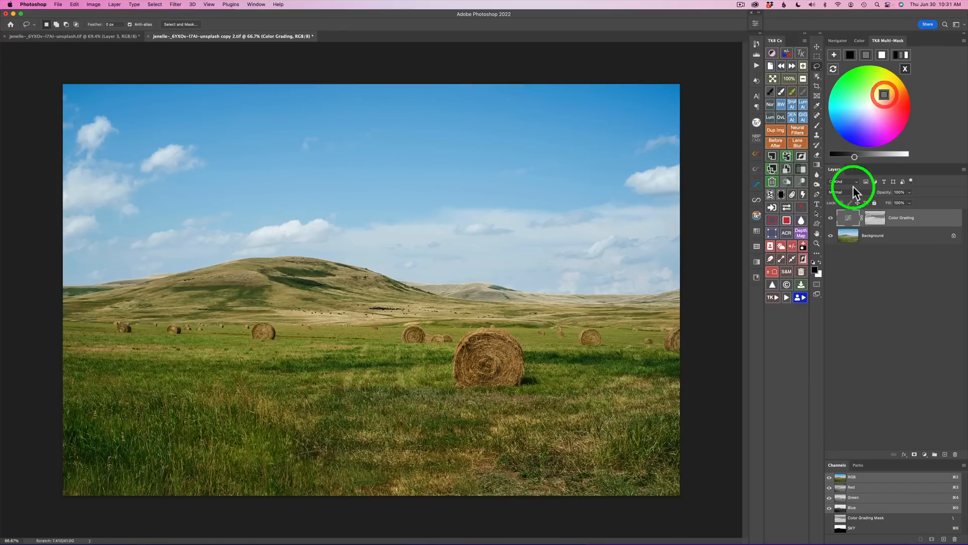
{"action": "left_click", "coordinate": [831, 220]}
{"action": "left_click", "coordinate": [831, 220]}
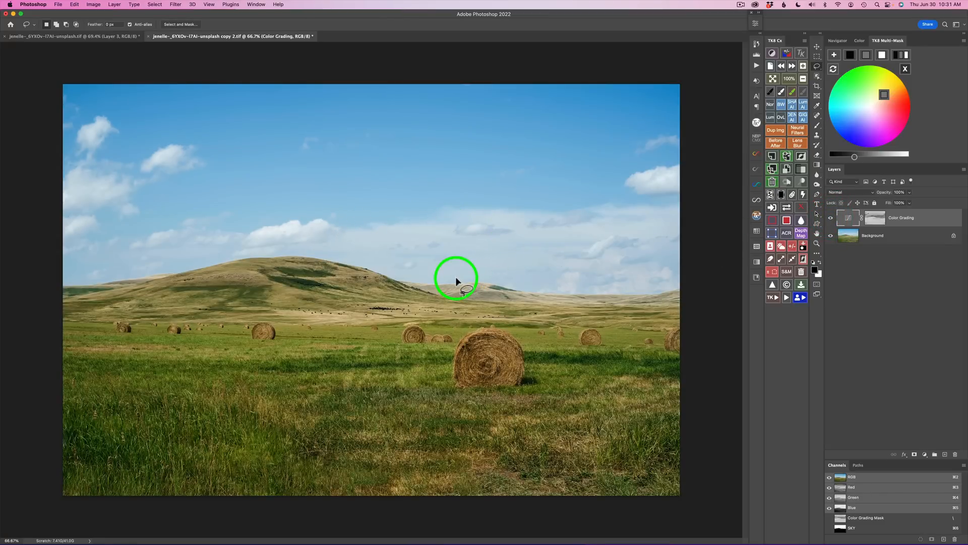
- Examine the horizon closely where the sky meets the distant hills, and return to the full image
{"action": "scroll", "coordinate": [455, 276], "scroll_direction": "up", "scroll_amount": 3}
{"action": "scroll", "coordinate": [456, 276], "scroll_direction": "up", "scroll_amount": 5}
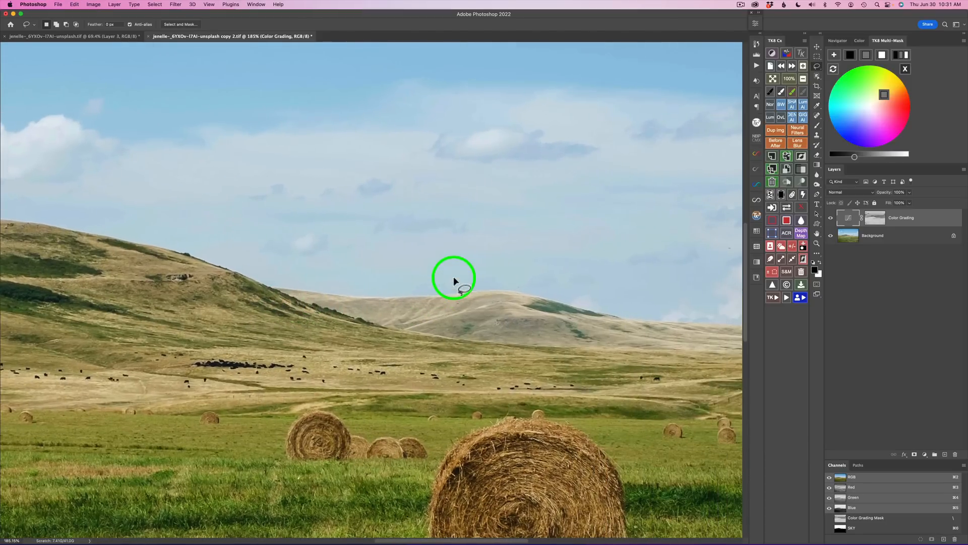
{"action": "scroll", "coordinate": [435, 287], "scroll_direction": "up", "scroll_amount": 5}
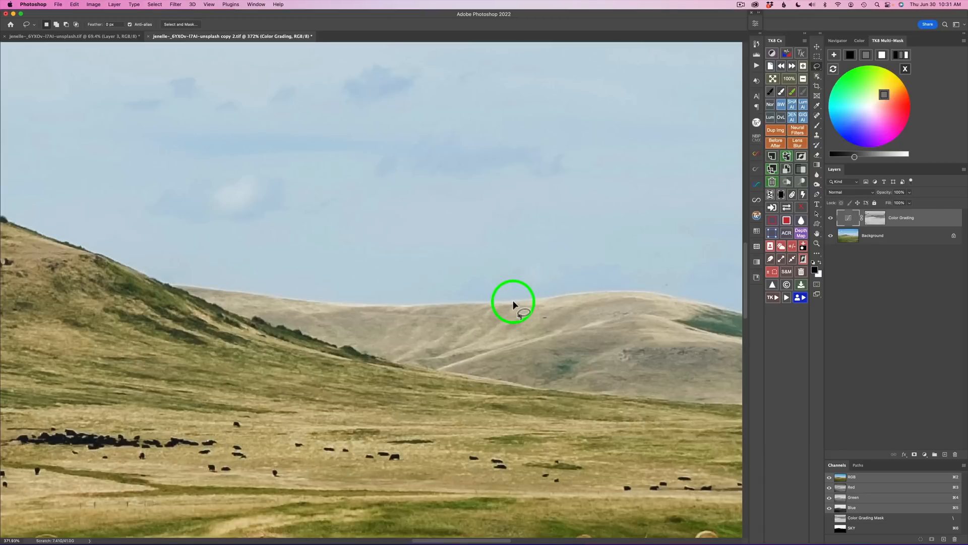
{"action": "key", "text": "super+0"}
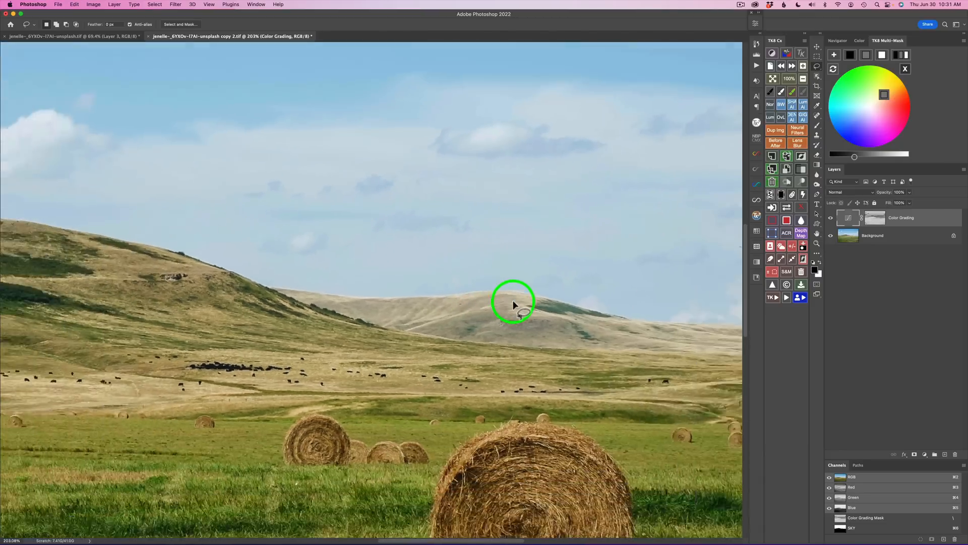
{"action": "key", "text": "super+0"}
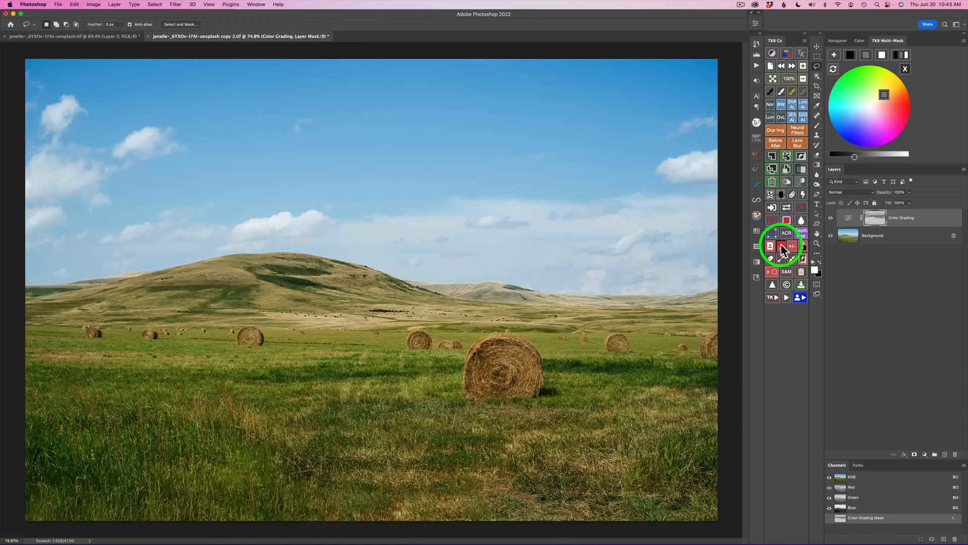
- Select the sky automatically and save the selection as a new channel named SKY
{"action": "left_click", "coordinate": [781, 245]}
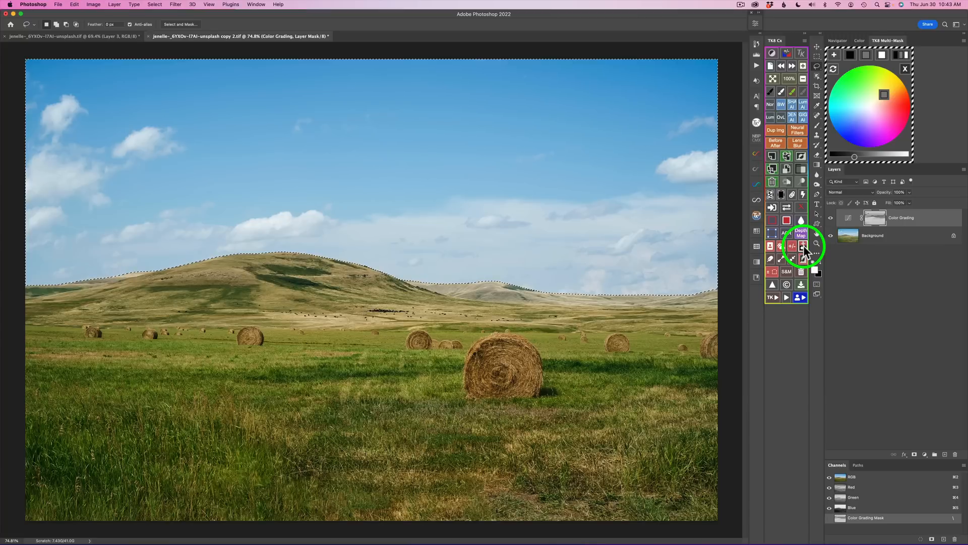
{"action": "left_click", "coordinate": [803, 245]}
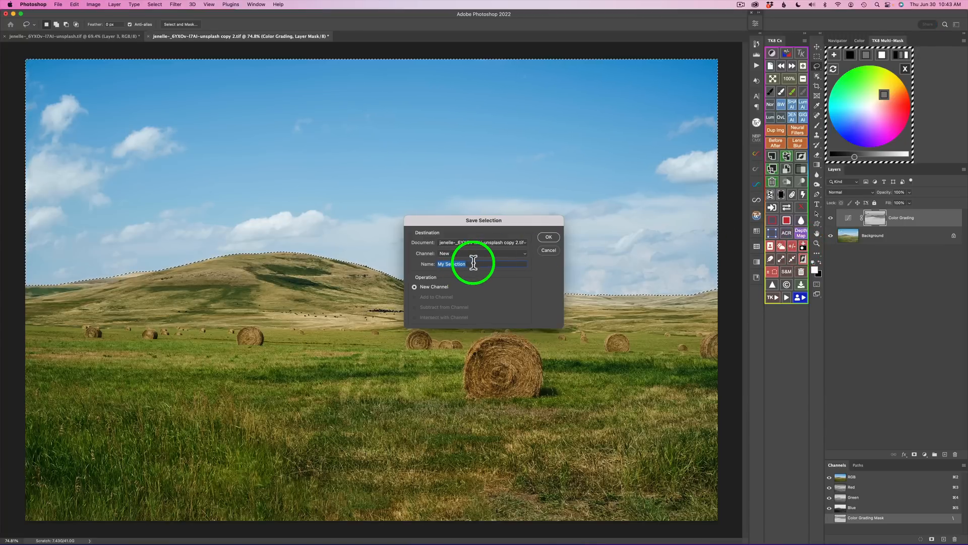
{"action": "key", "text": "BackSpace"}
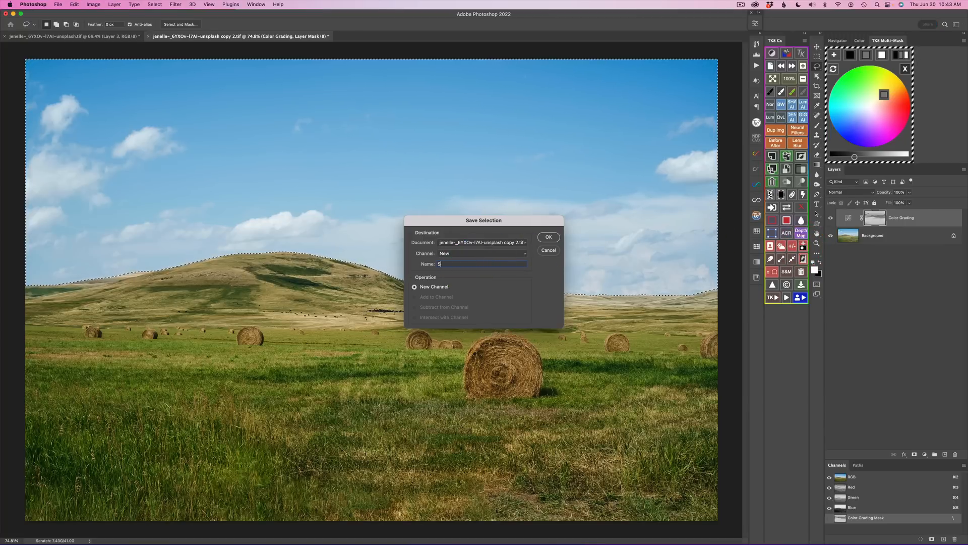
{"action": "type", "text": "SKY"}
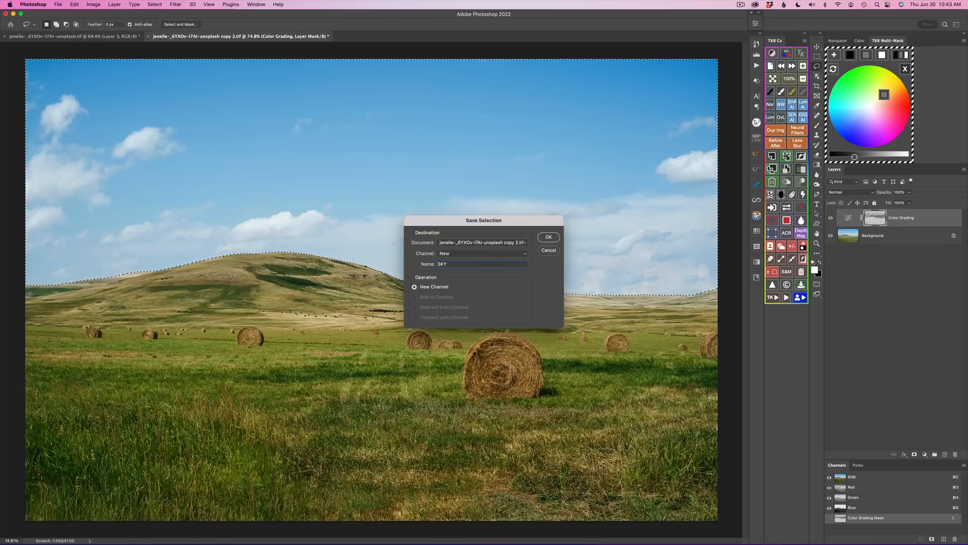
{"action": "left_click", "coordinate": [548, 238]}
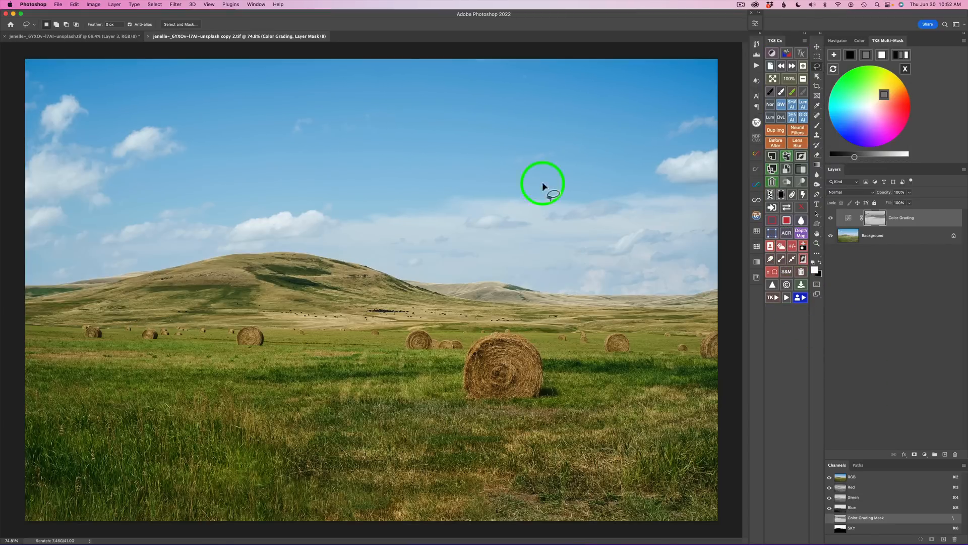
- Load the SKY channel as a TK8 mask and start a mask calculation with the multiply (×) operation
{"action": "left_click", "coordinate": [906, 68]}
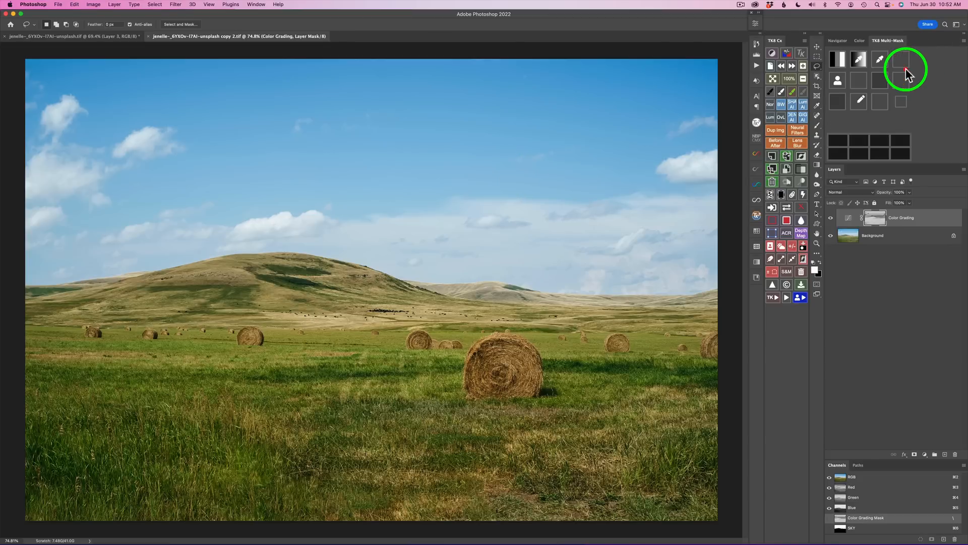
{"action": "left_click", "coordinate": [839, 78]}
{"action": "left_click", "coordinate": [840, 54]}
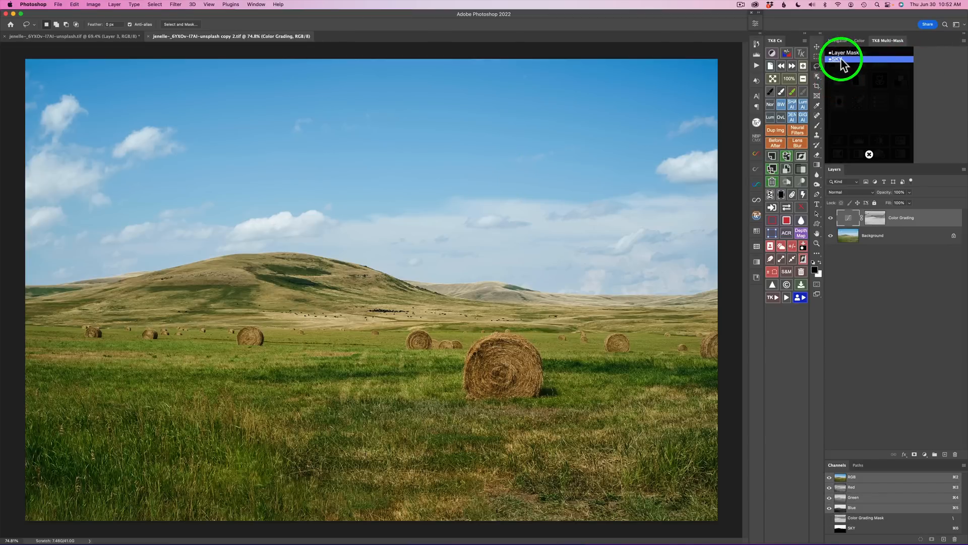
{"action": "left_click", "coordinate": [839, 59]}
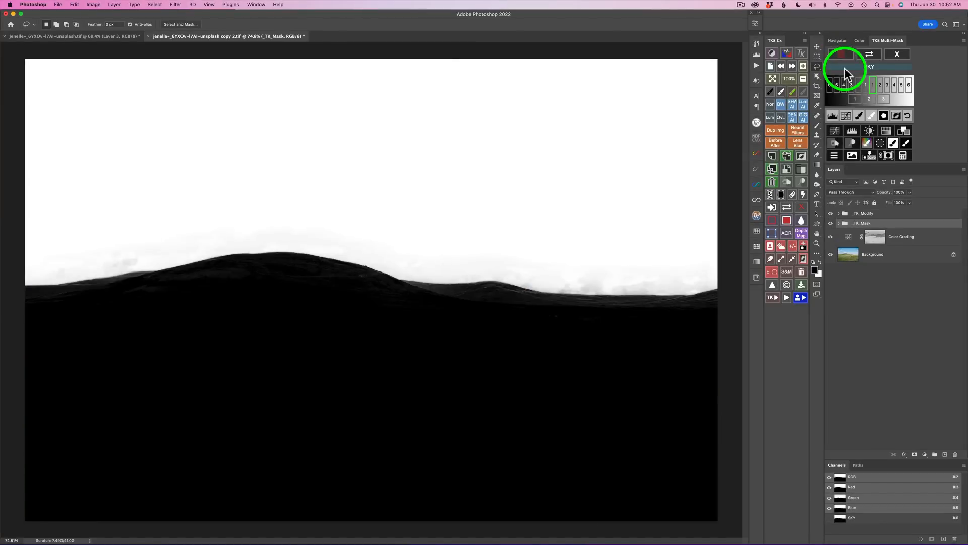
{"action": "left_click", "coordinate": [907, 157]}
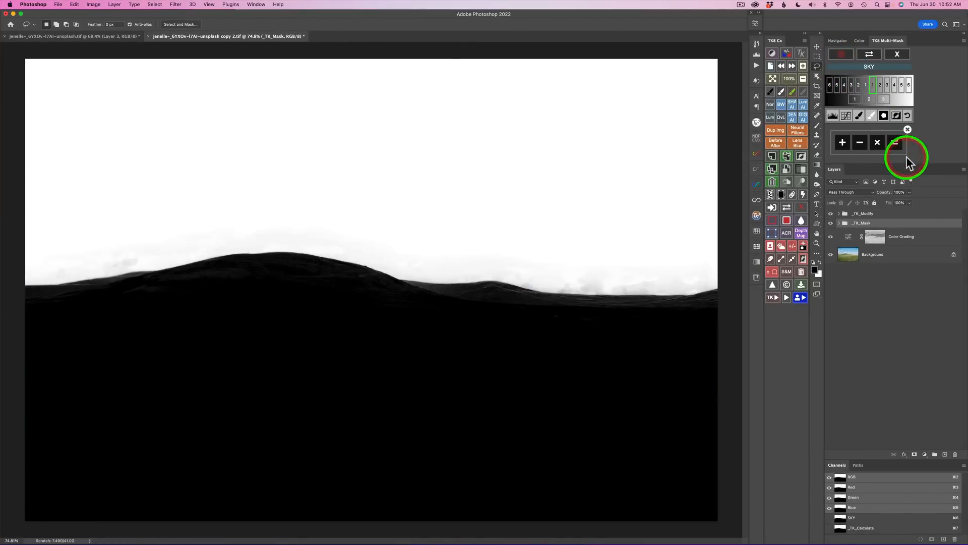
{"action": "left_click", "coordinate": [878, 144]}
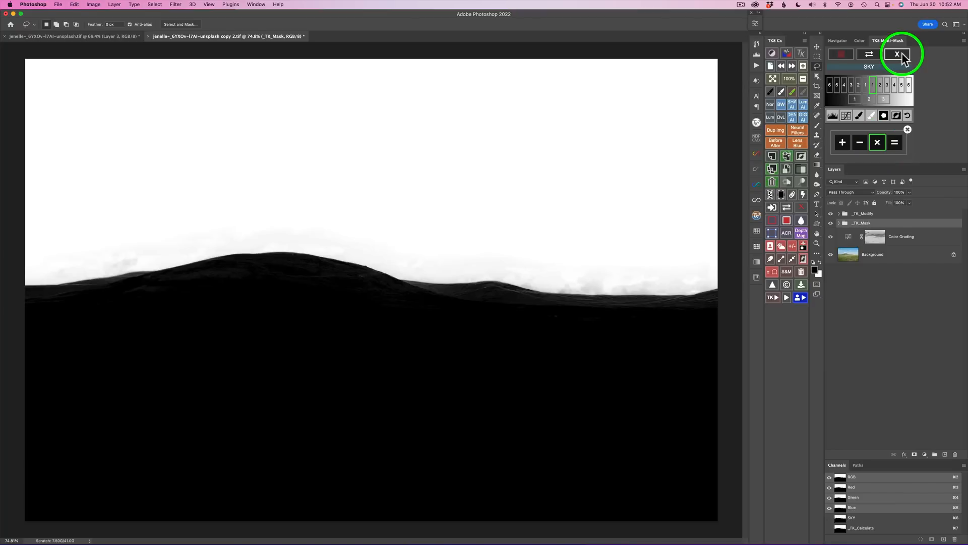
- Multiply the SKY mask by a midtones 3 luminosity mask and output the calculated mask to a new Color Grading layer
{"action": "left_click", "coordinate": [902, 56]}
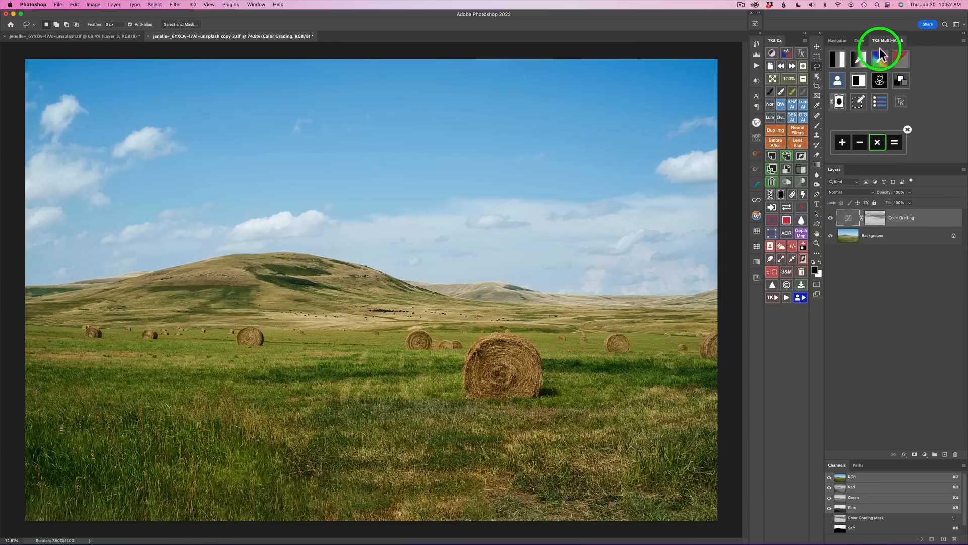
{"action": "left_click", "coordinate": [840, 59]}
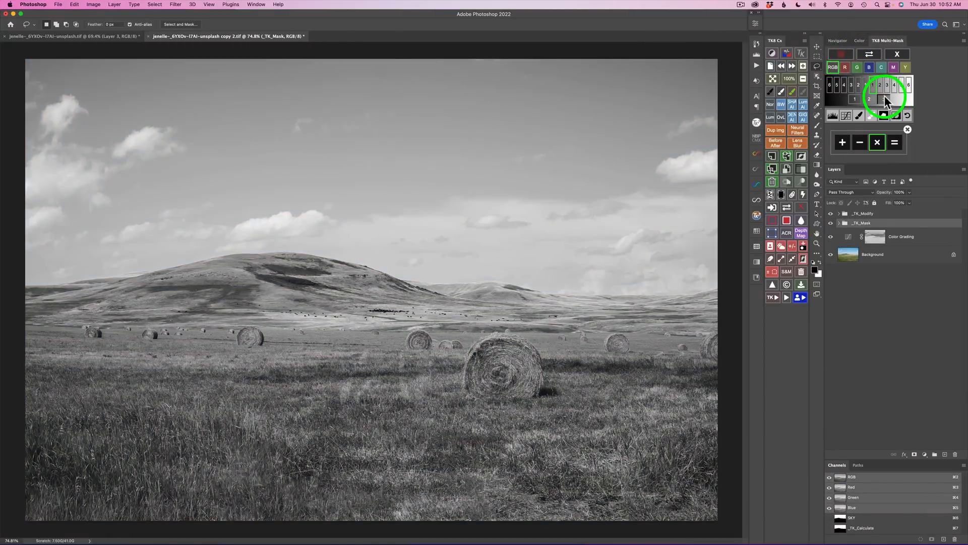
{"action": "left_click", "coordinate": [885, 96]}
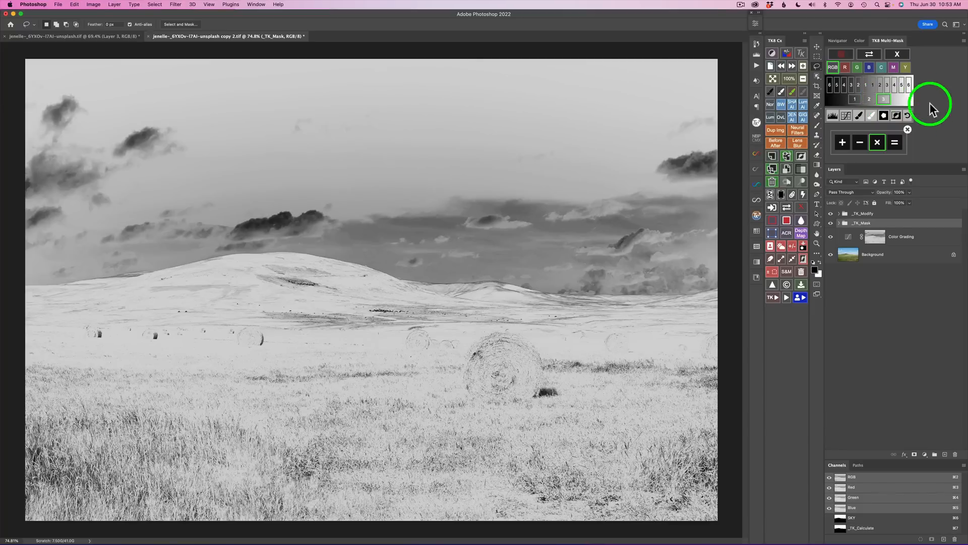
{"action": "left_click", "coordinate": [894, 143]}
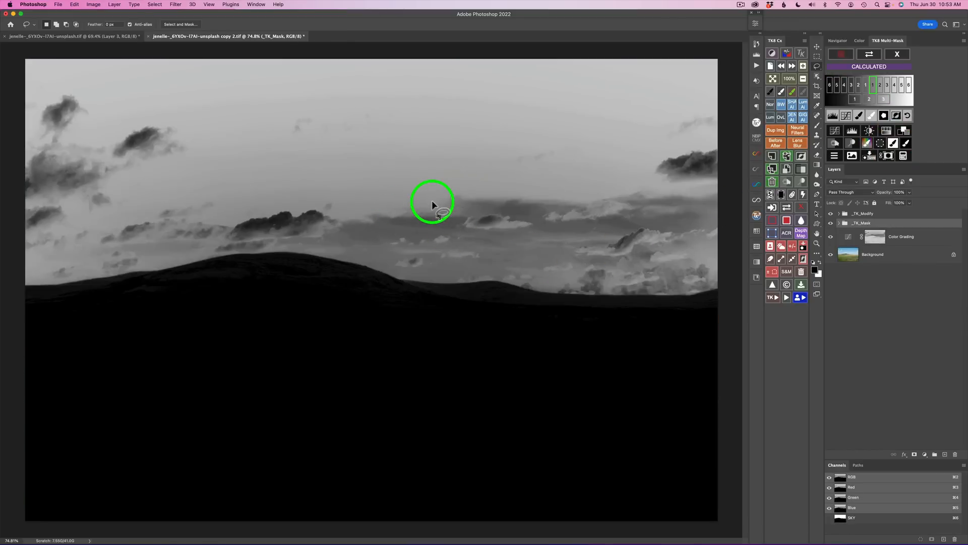
{"action": "left_click", "coordinate": [904, 131]}
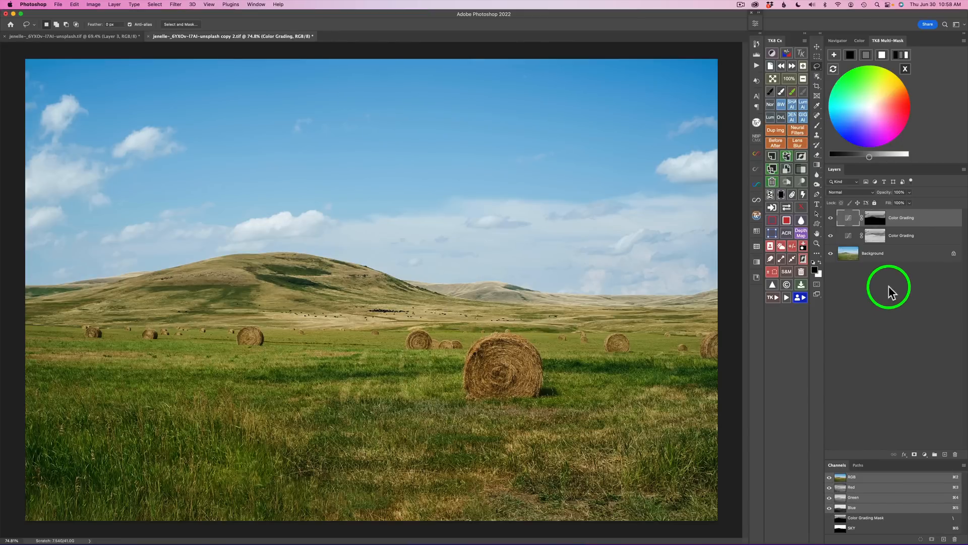
- Darken the midtones on the sky's Color Grading layer, shift them towards blue, and compare the layer on and off
{"action": "left_click", "coordinate": [867, 55]}
{"action": "left_click", "coordinate": [869, 157]}
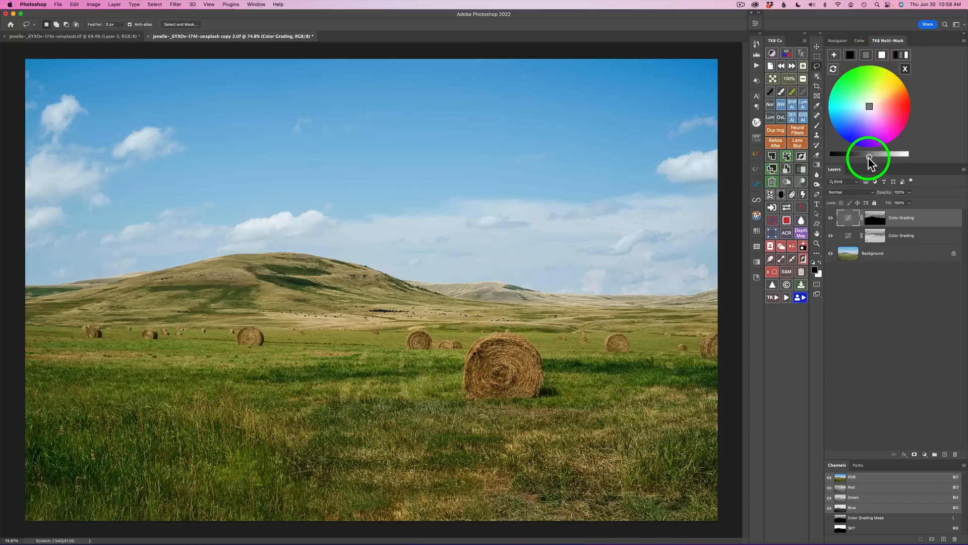
{"action": "left_click_drag", "start_coordinate": [862, 157], "coordinate": [847, 157]}
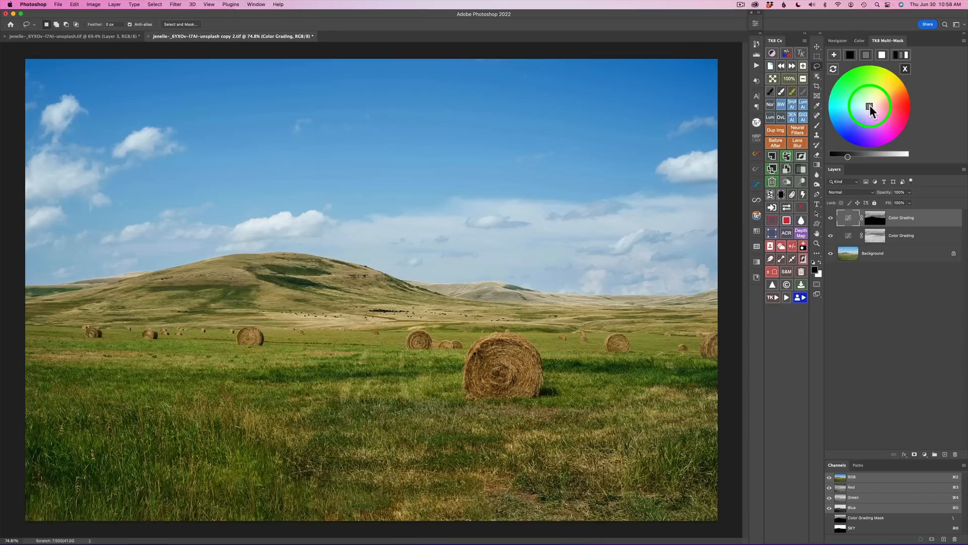
{"action": "left_click_drag", "start_coordinate": [865, 112], "coordinate": [854, 124]}
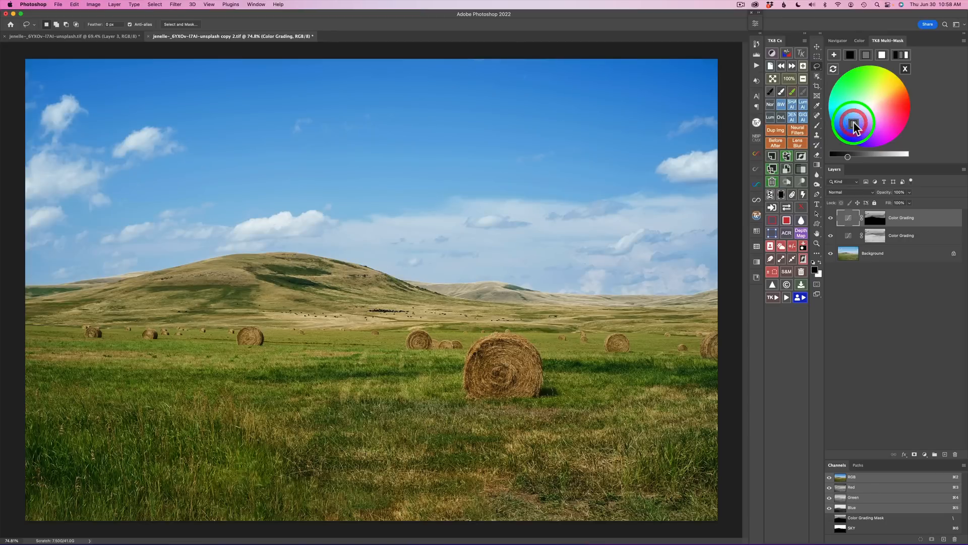
{"action": "left_click", "coordinate": [831, 219]}
{"action": "left_click", "coordinate": [831, 219]}
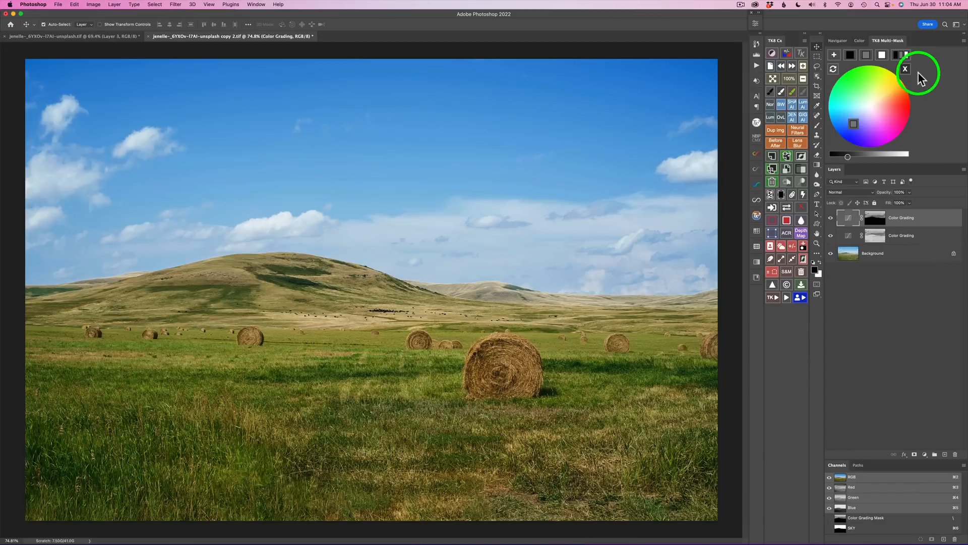
- Add a Curves adjustment layer above the Color Grading layers, set its blend mode to Multiply, and fill its mask with black
{"action": "left_click", "coordinate": [906, 67]}
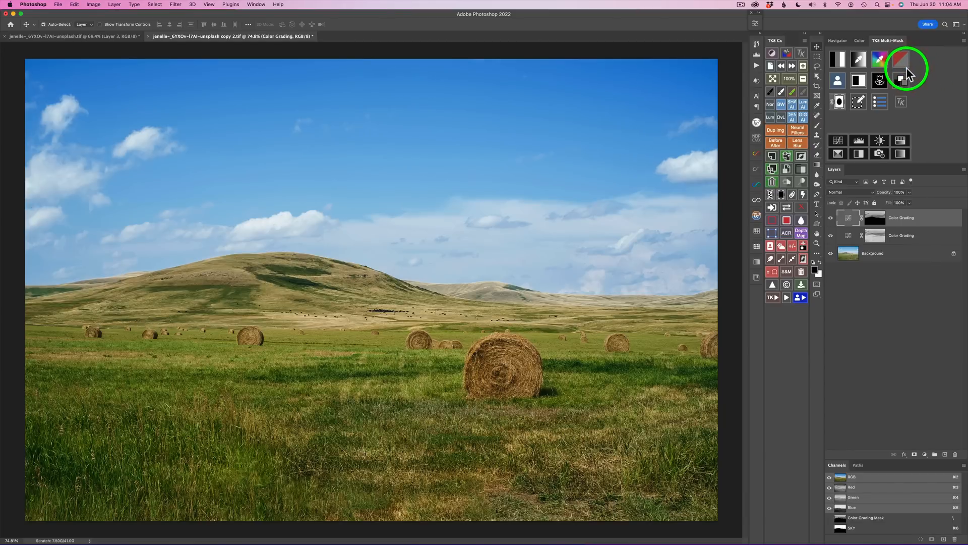
{"action": "left_click", "coordinate": [838, 140]}
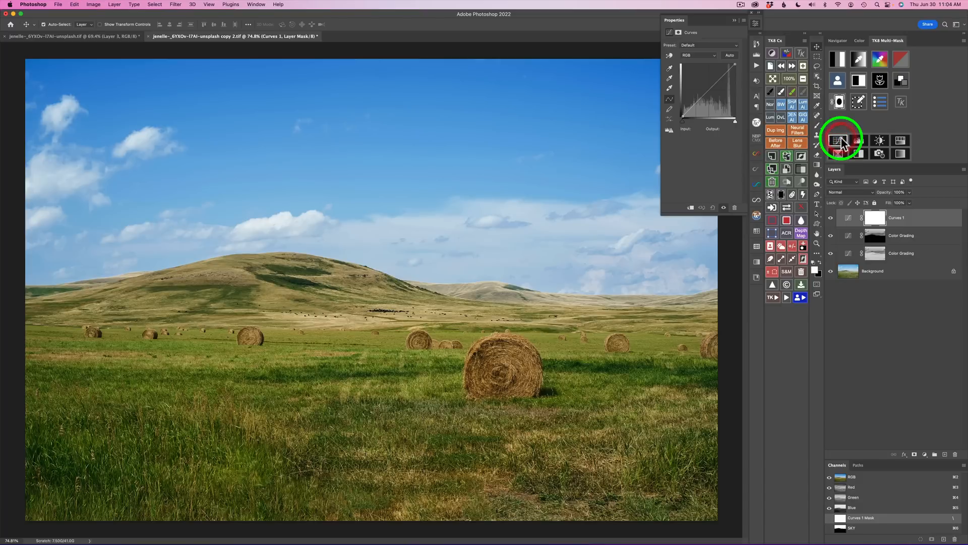
{"action": "left_click", "coordinate": [855, 192]}
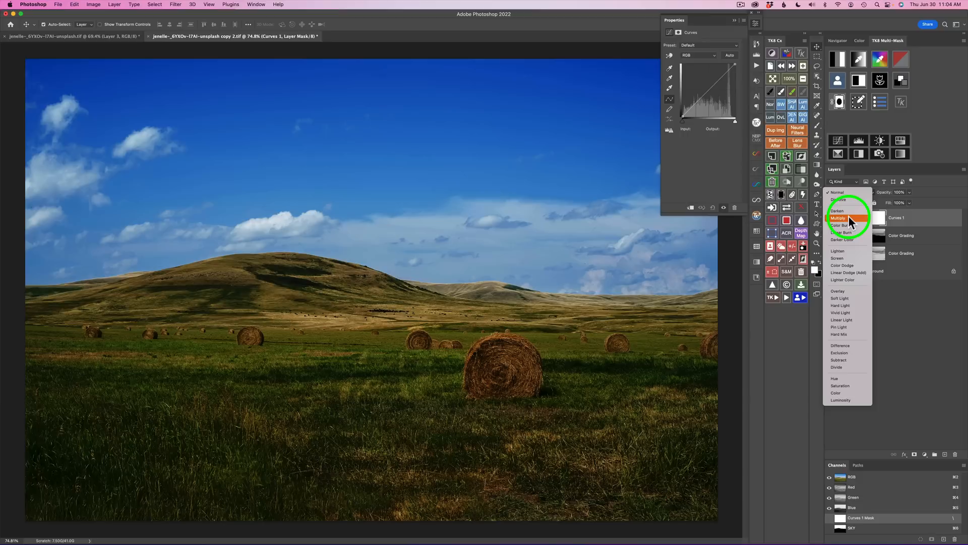
{"action": "left_click", "coordinate": [849, 218]}
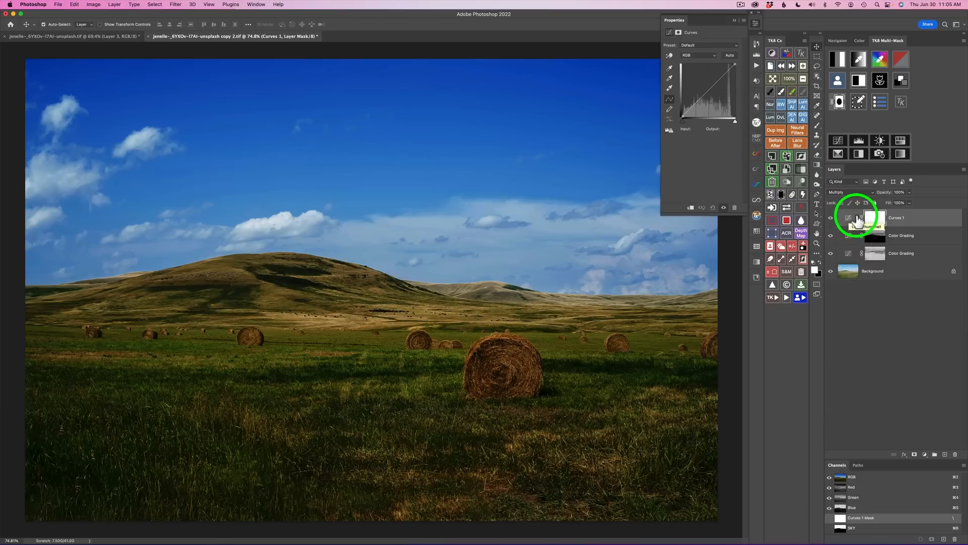
{"action": "left_click", "coordinate": [782, 196]}
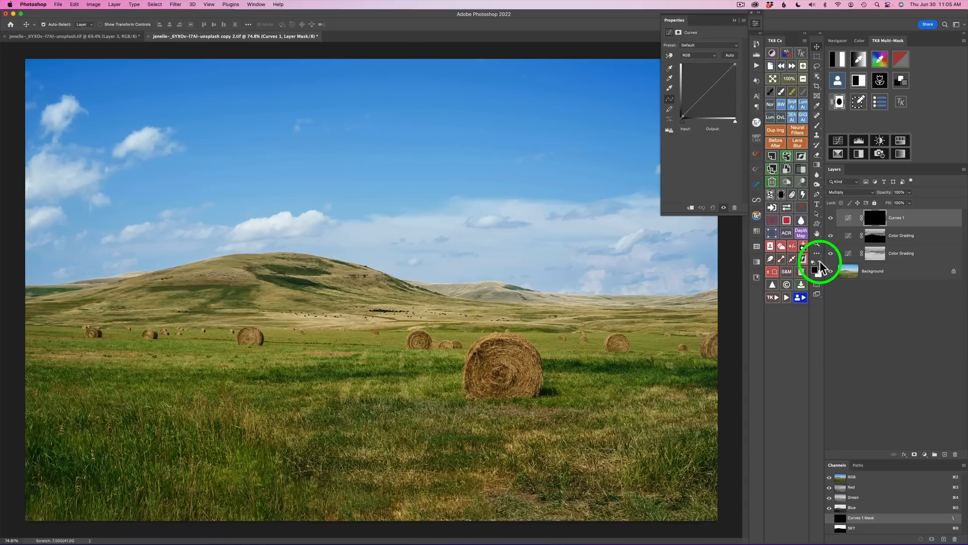
- Darken the upper sky with two downward white gradients on the Curves 1 mask, and reduce that layer's opacity to 68%
{"action": "left_click", "coordinate": [820, 262]}
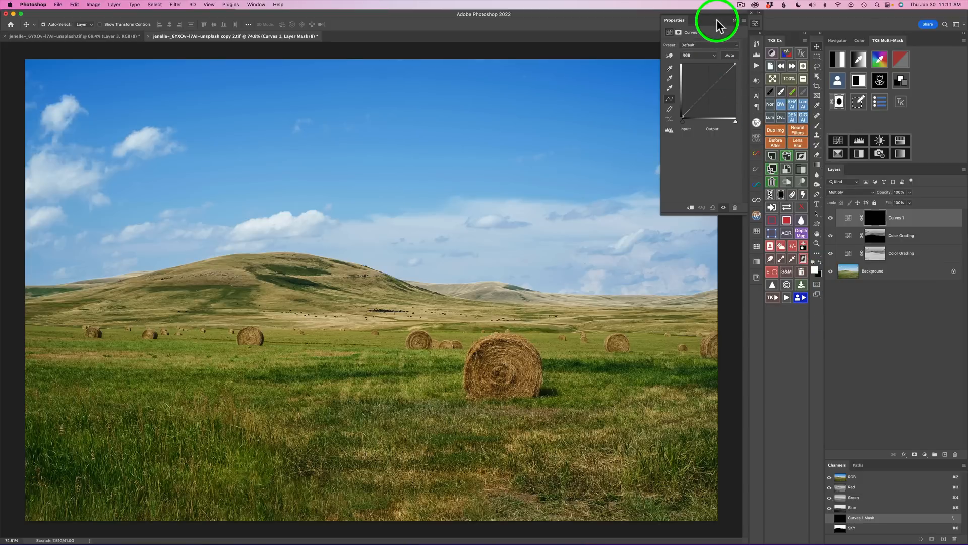
{"action": "left_click", "coordinate": [756, 22]}
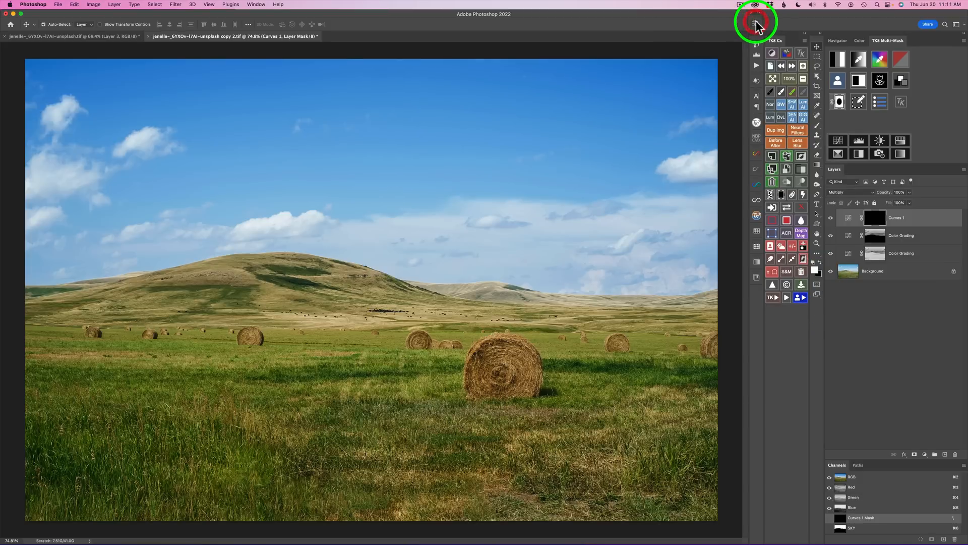
{"action": "left_click", "coordinate": [817, 164]}
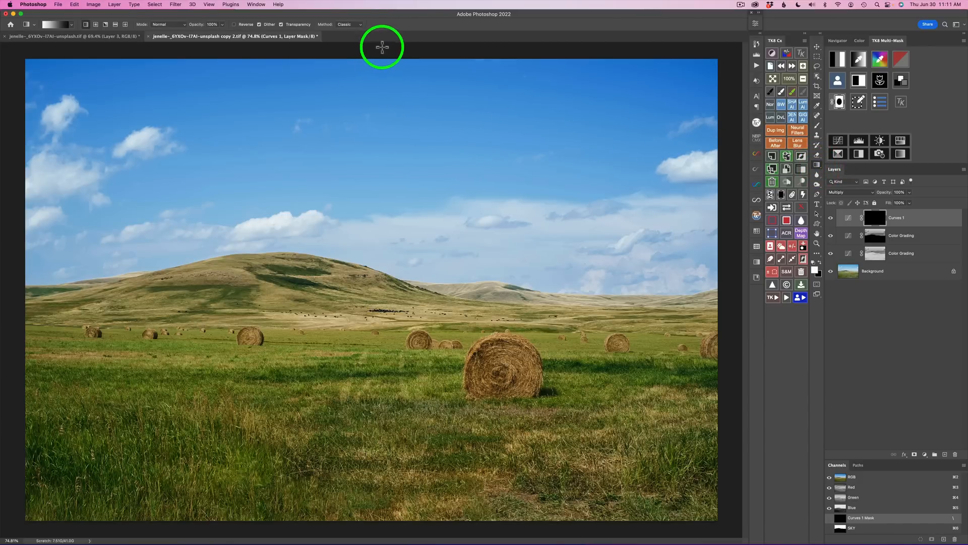
{"action": "left_click_drag", "start_coordinate": [382, 46], "coordinate": [390, 182]}
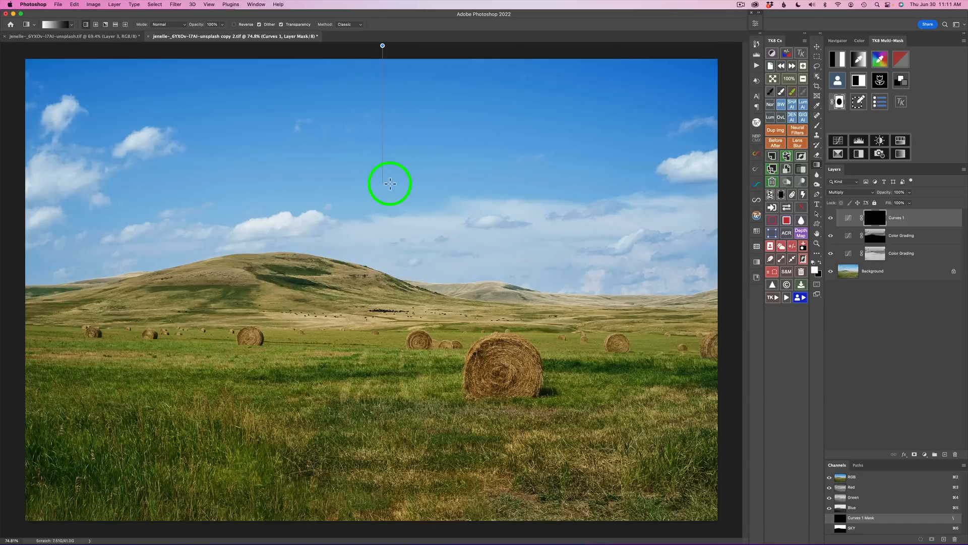
{"action": "left_click_drag", "start_coordinate": [391, 184], "coordinate": [390, 183]}
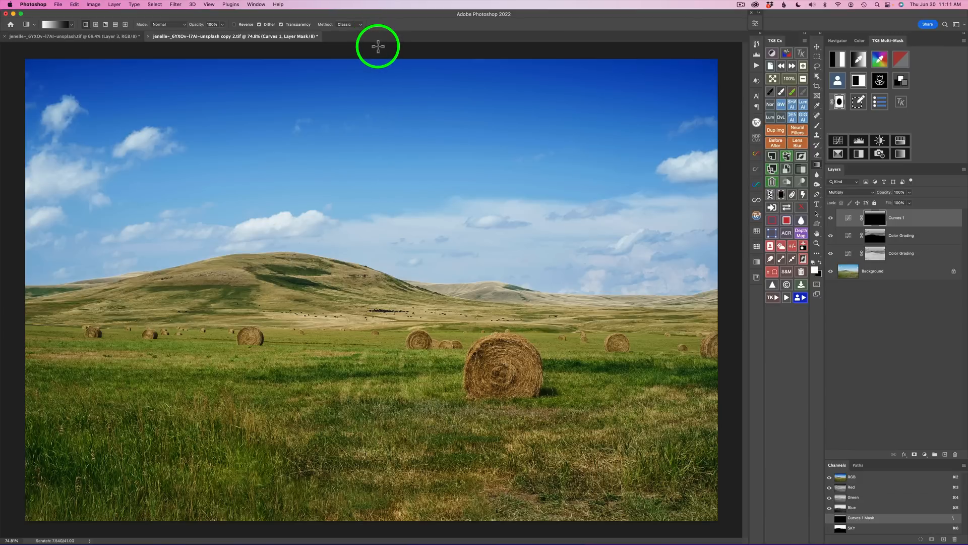
{"action": "left_click_drag", "start_coordinate": [378, 46], "coordinate": [385, 271]}
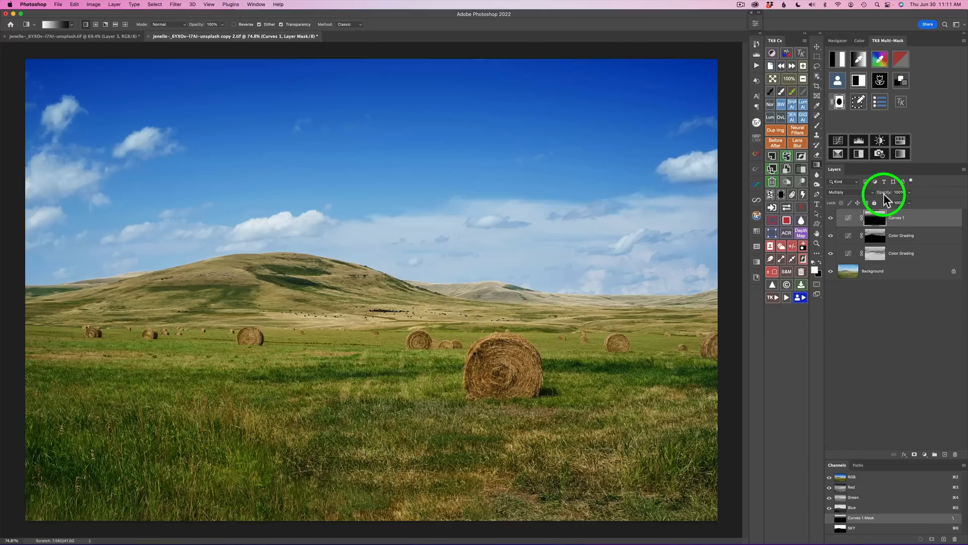
{"action": "left_click_drag", "start_coordinate": [886, 197], "coordinate": [877, 198]}
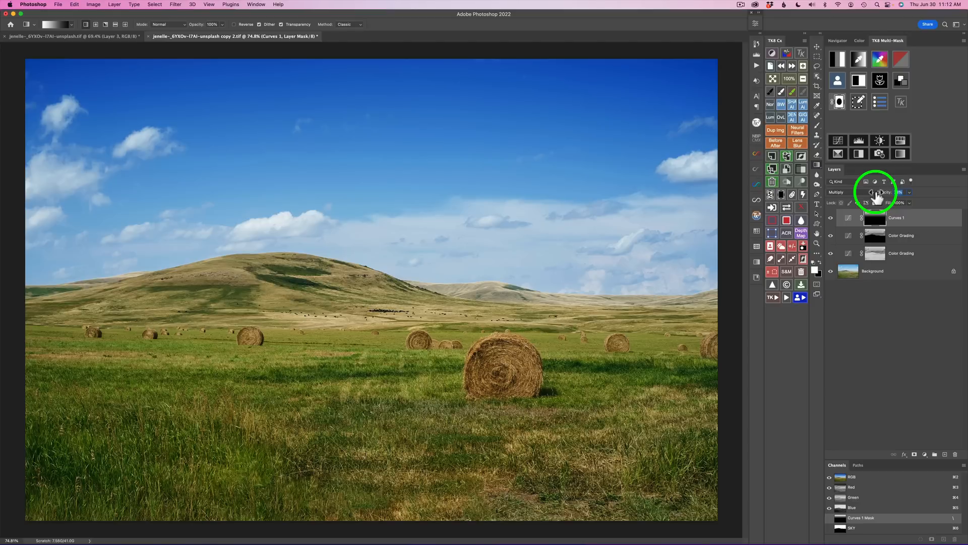
{"action": "left_click_drag", "start_coordinate": [877, 198], "coordinate": [873, 197]}
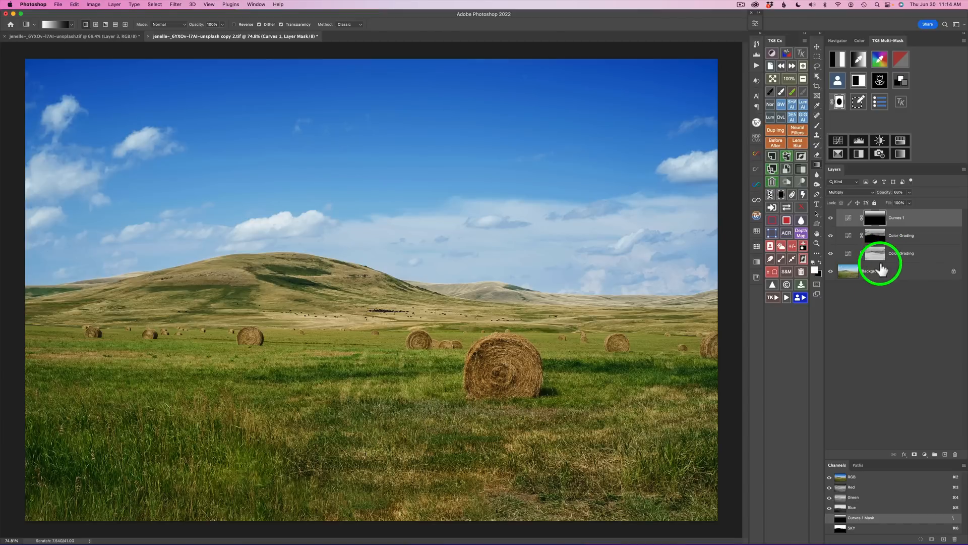
- Add a second Curves adjustment layer above Curves 1 and set its blend mode to Multiply
{"action": "left_click", "coordinate": [840, 140]}
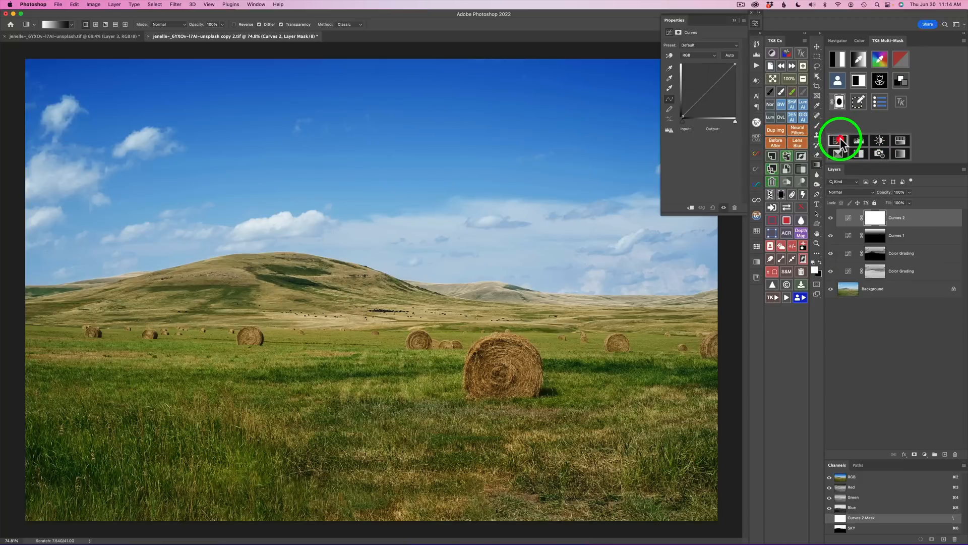
{"action": "left_click", "coordinate": [850, 190]}
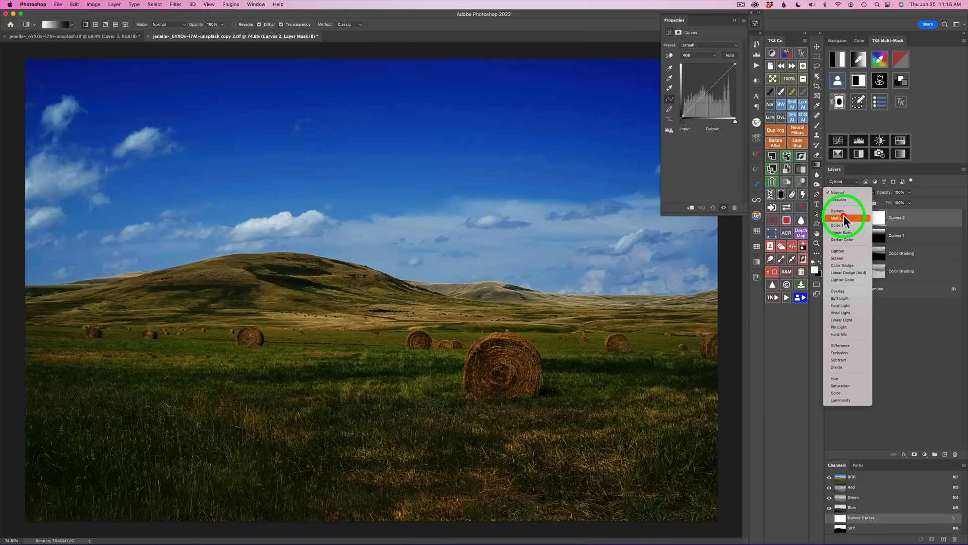
{"action": "left_click", "coordinate": [843, 217]}
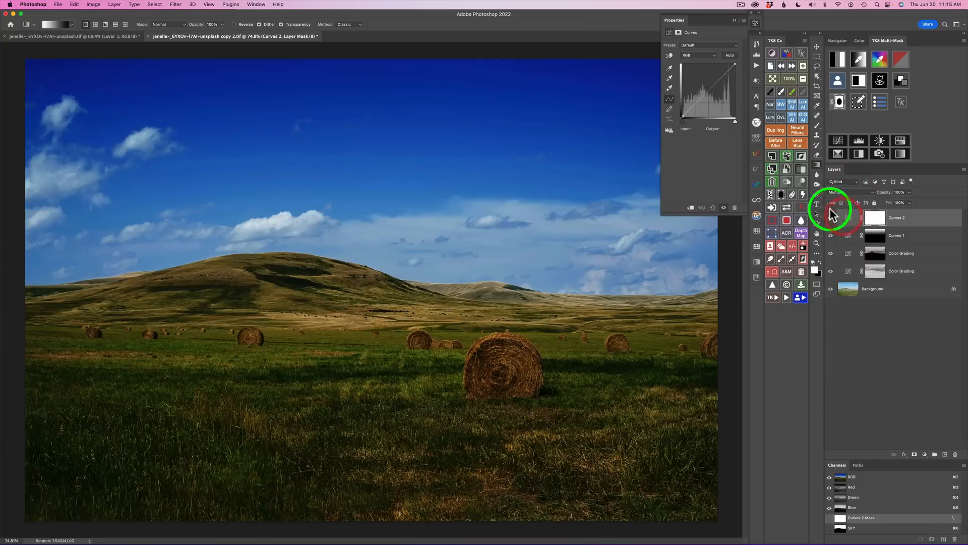
- Fill the Curves 2 mask with black, darken the lower foreground with an upward white gradient, and reduce the layer's opacity to 56%
{"action": "left_click", "coordinate": [783, 195]}
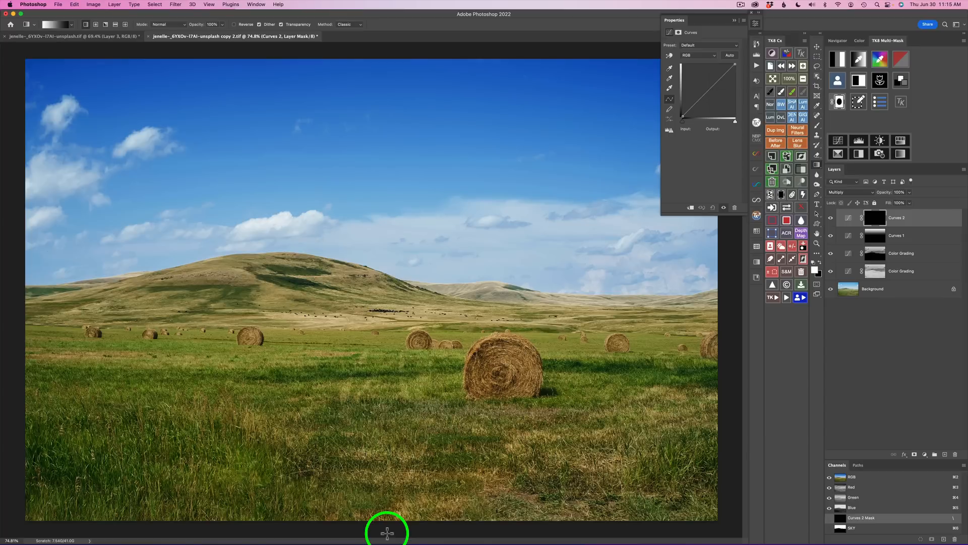
{"action": "left_click_drag", "start_coordinate": [387, 533], "coordinate": [388, 418]}
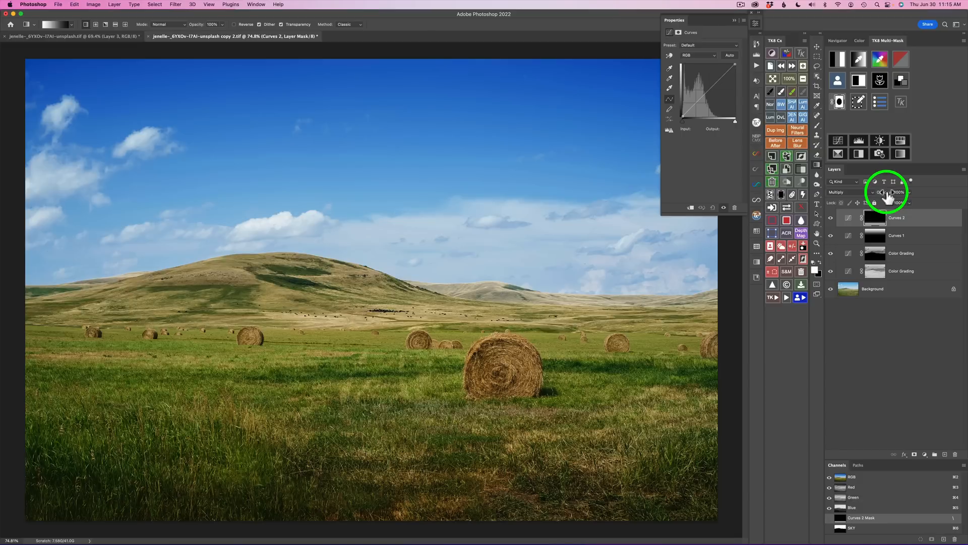
{"action": "left_click_drag", "start_coordinate": [888, 198], "coordinate": [871, 196]}
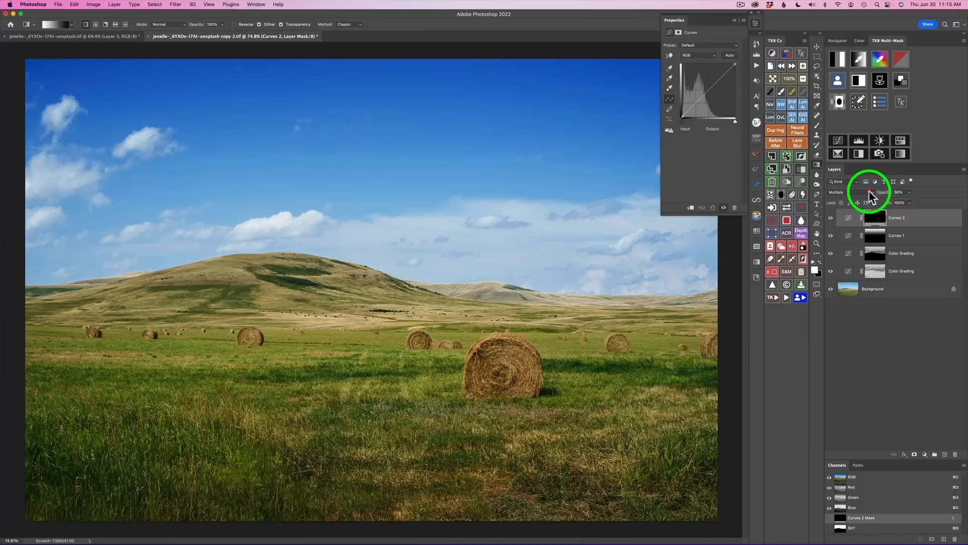
{"action": "left_click", "coordinate": [830, 219]}
{"action": "left_click", "coordinate": [831, 218]}
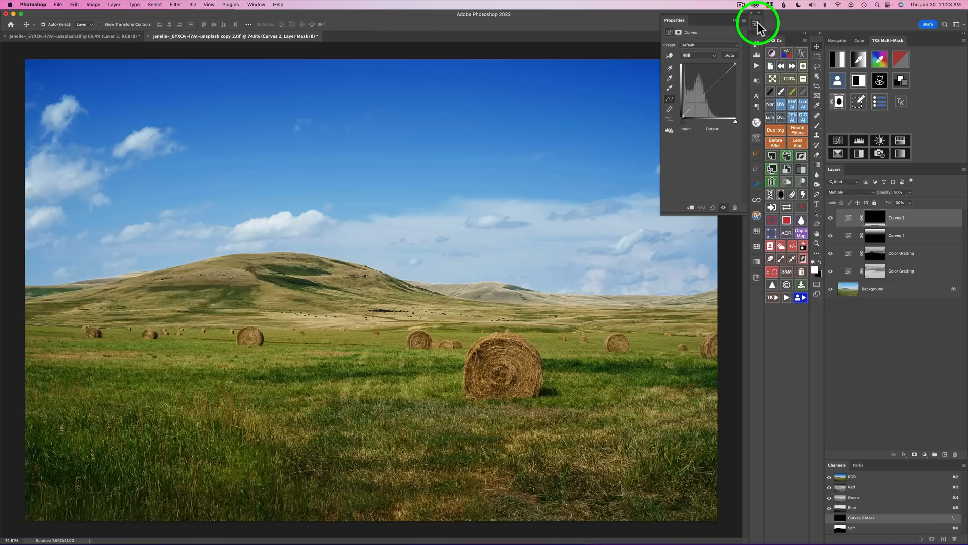
- Add a new blank layer above Curves 2 for retouching the fringe where the hills meet the sky
{"action": "left_click", "coordinate": [756, 23]}
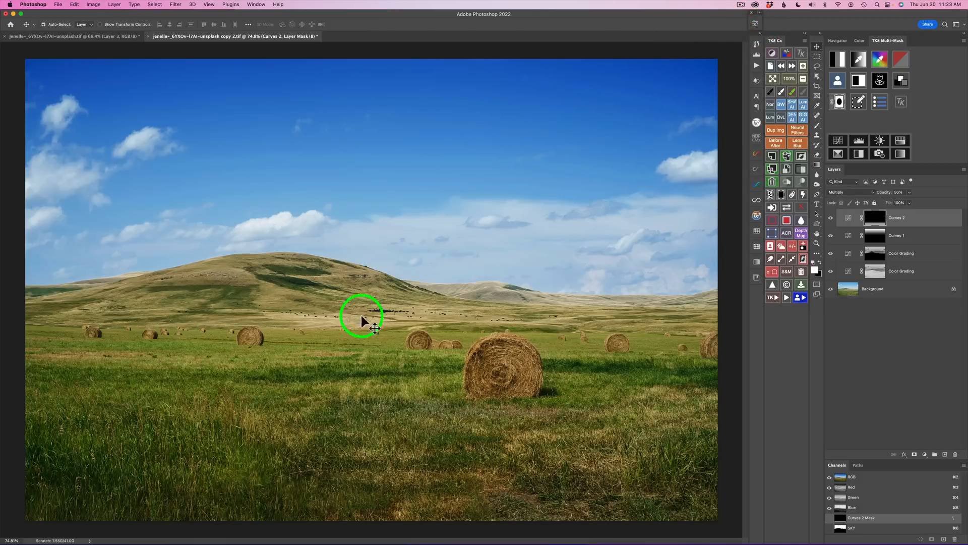
{"action": "scroll", "coordinate": [352, 324], "scroll_direction": "up", "scroll_amount": 5}
{"action": "scroll", "coordinate": [351, 325], "scroll_direction": "up", "scroll_amount": 10}
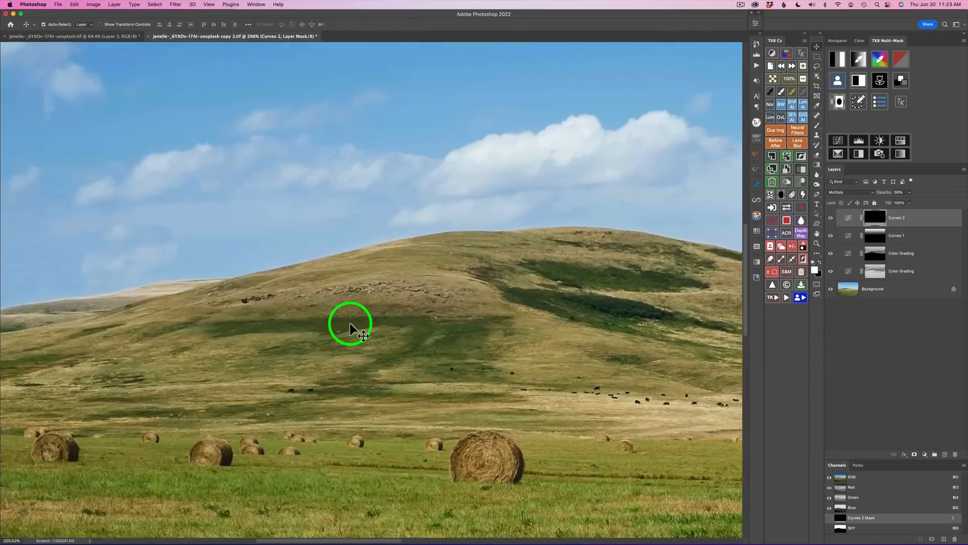
{"action": "scroll", "coordinate": [352, 325], "scroll_direction": "left", "scroll_amount": 8}
{"action": "scroll", "coordinate": [351, 325], "scroll_direction": "up", "scroll_amount": 6}
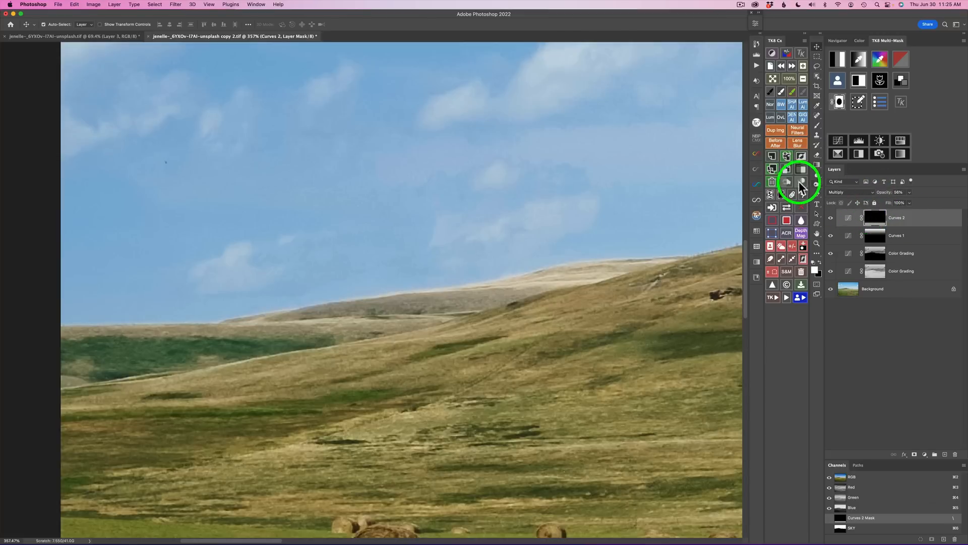
{"action": "left_click", "coordinate": [772, 157]}
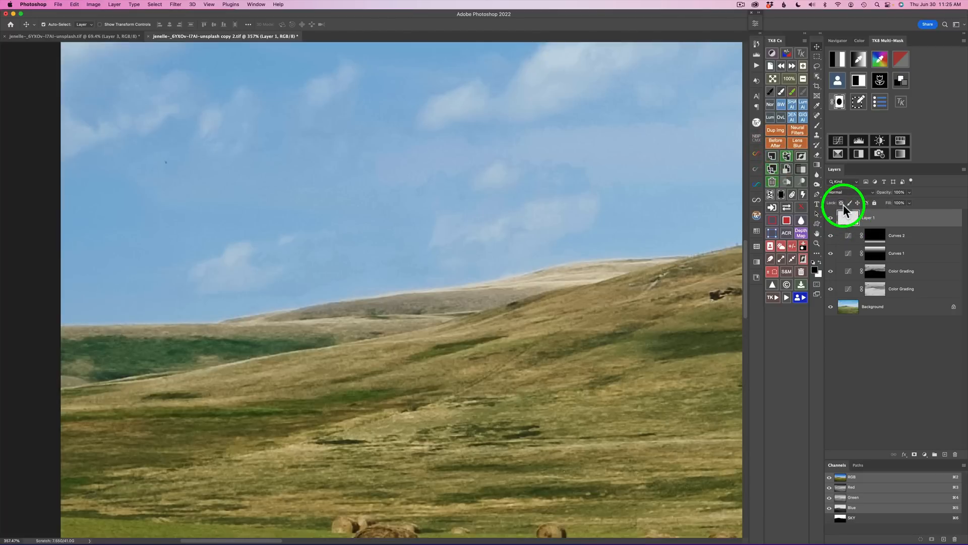
- Load the saved SKY mask as an active selection
{"action": "left_click", "coordinate": [839, 80]}
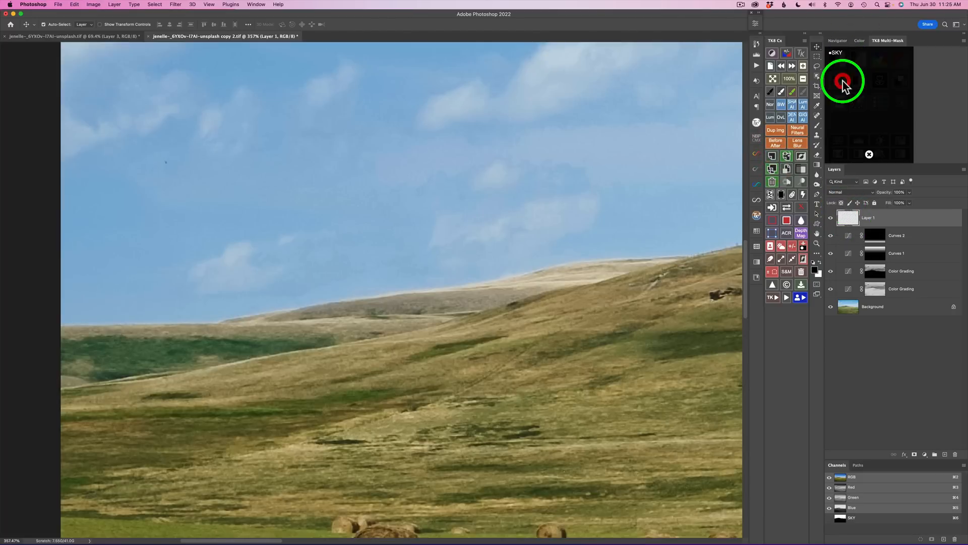
{"action": "left_click", "coordinate": [836, 53]}
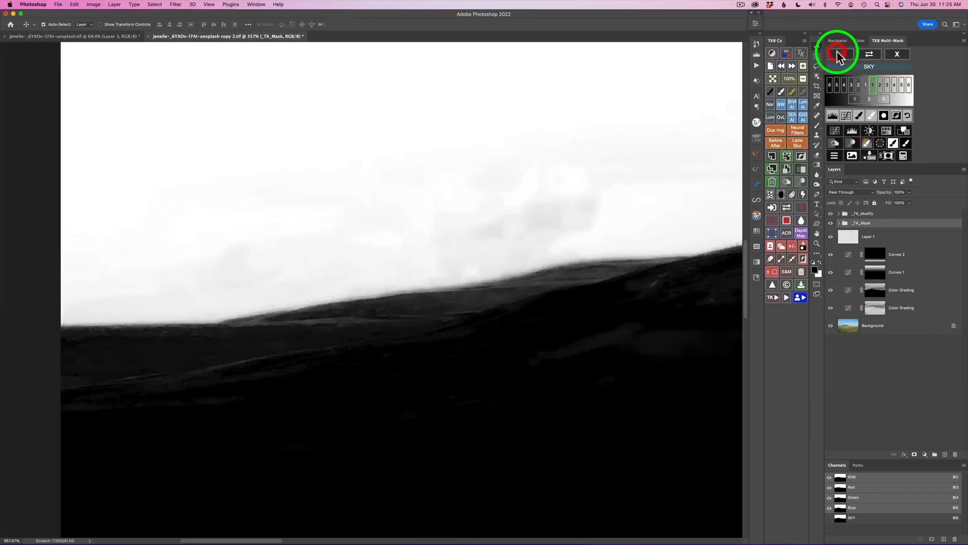
{"action": "left_click", "coordinate": [880, 144]}
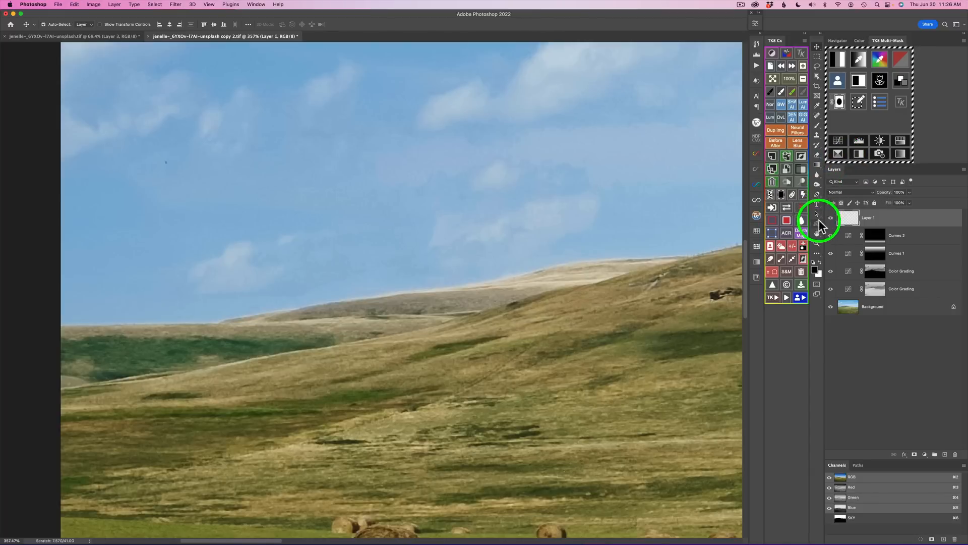
- Expand the sky selection by 2 pixels and hide its selection outline
{"action": "left_click", "coordinate": [782, 258]}
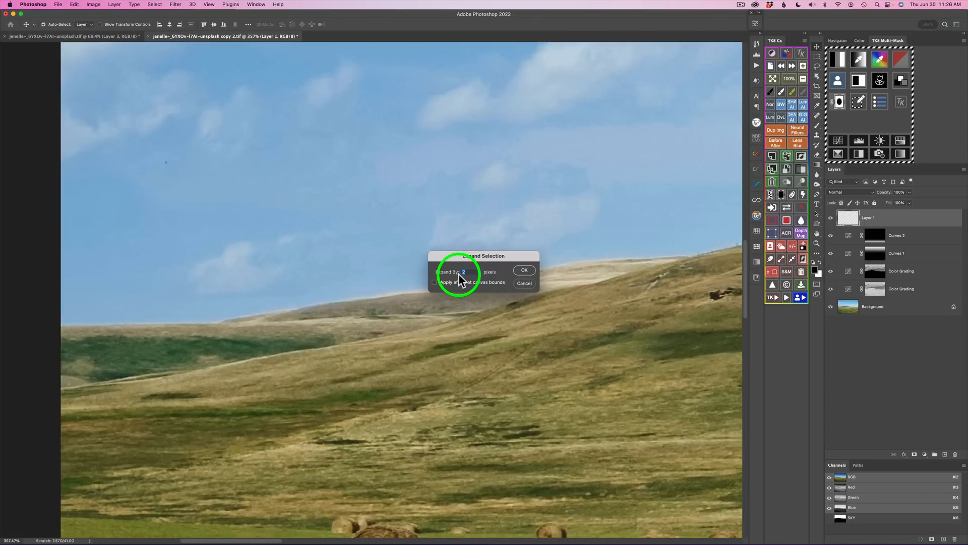
{"action": "left_click", "coordinate": [525, 272]}
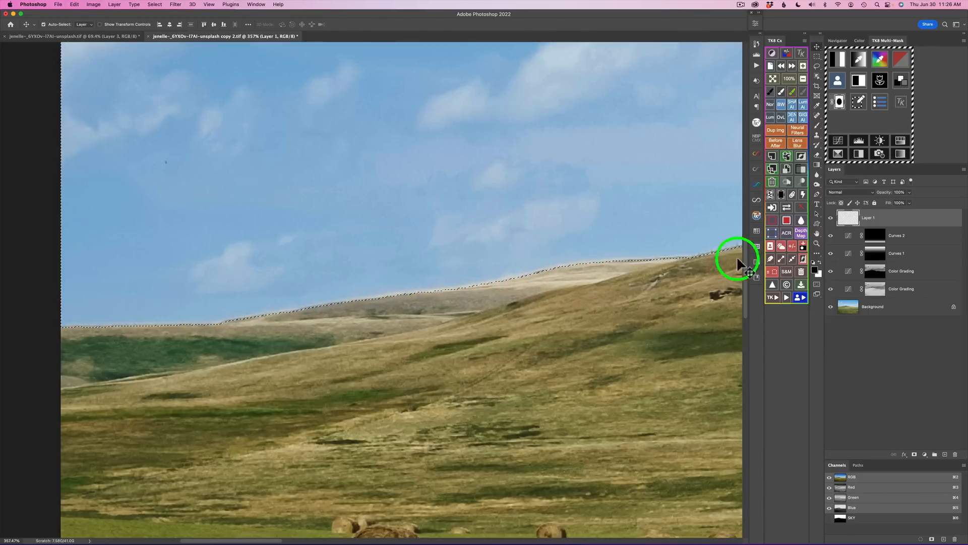
{"action": "left_click", "coordinate": [773, 271]}
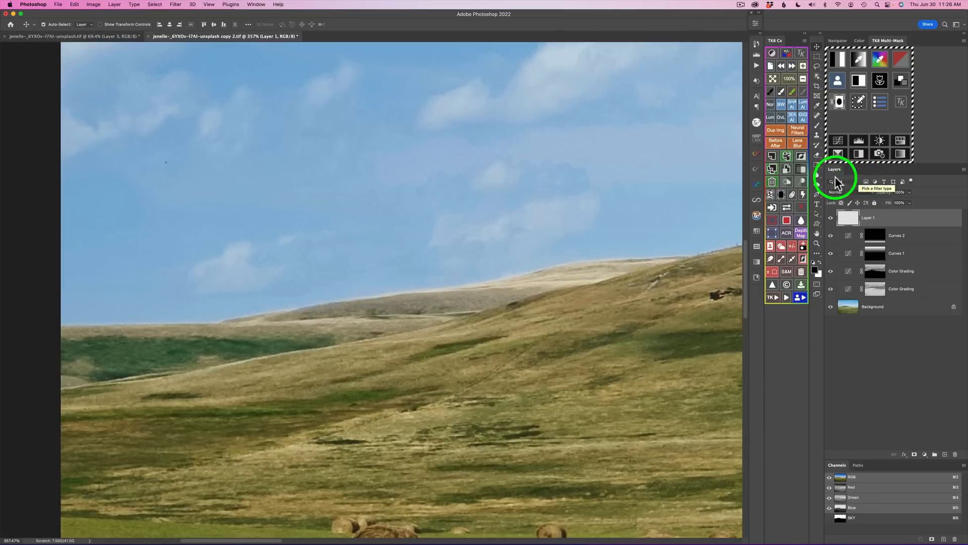
- With the Clone Stamp sampling All Layers, clone sky over the bright fringe along the distant ridge at the photo's far left
{"action": "left_click", "coordinate": [817, 134]}
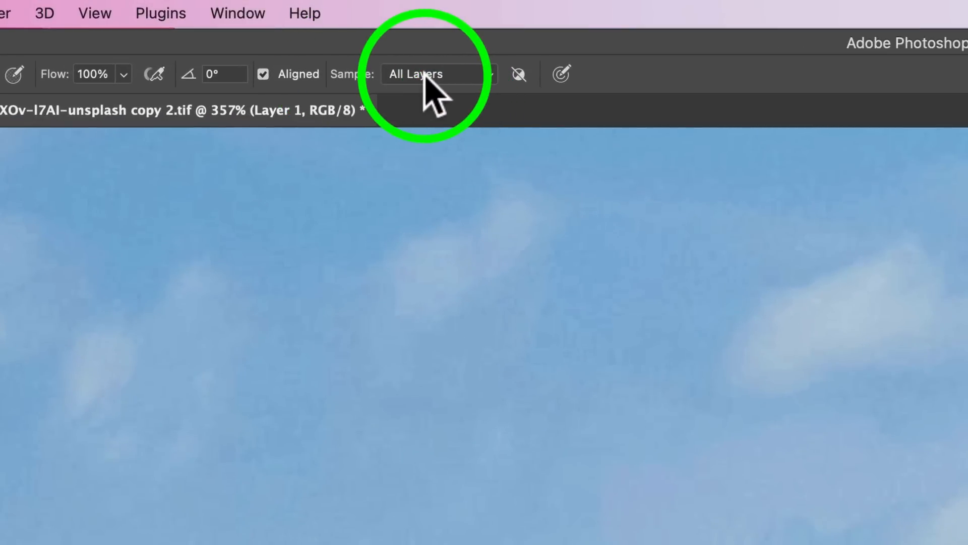
{"action": "left_click", "coordinate": [490, 76]}
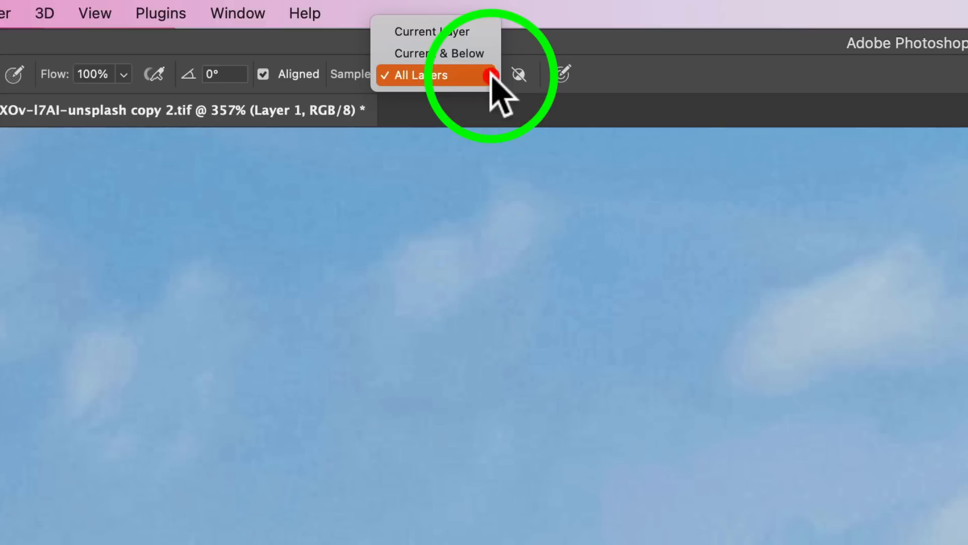
{"action": "left_click", "coordinate": [461, 75]}
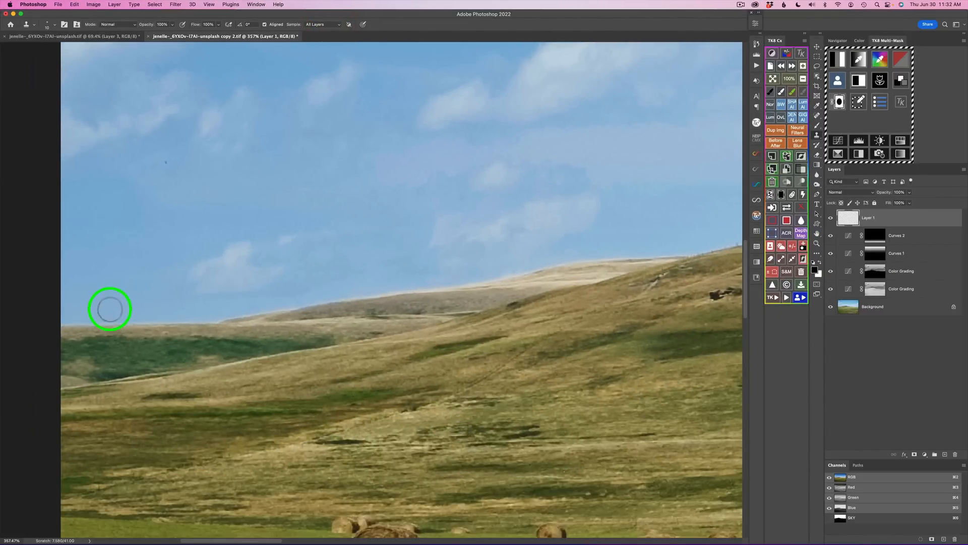
{"action": "left_click_drag", "start_coordinate": [109, 309], "coordinate": [101, 313]}
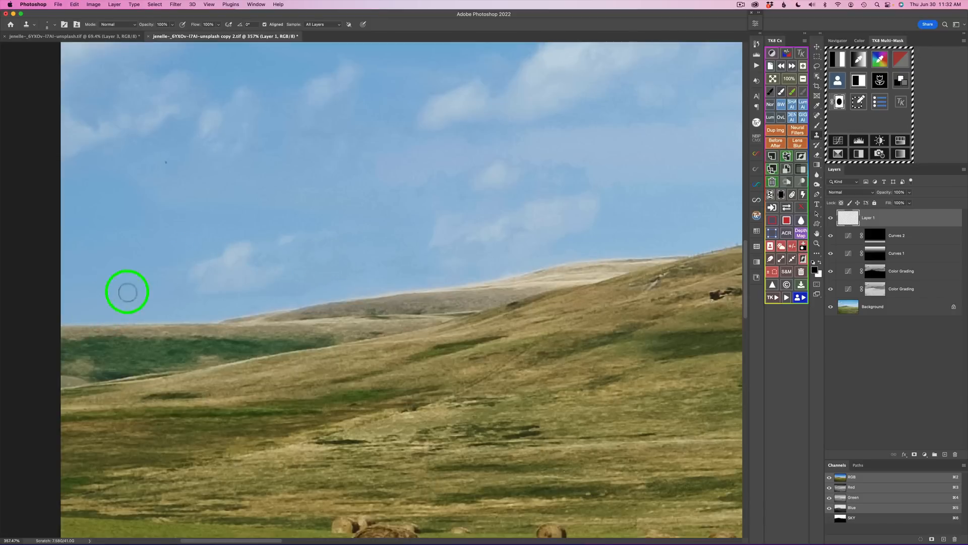
{"action": "left_click", "coordinate": [82, 316], "text": "alt"}
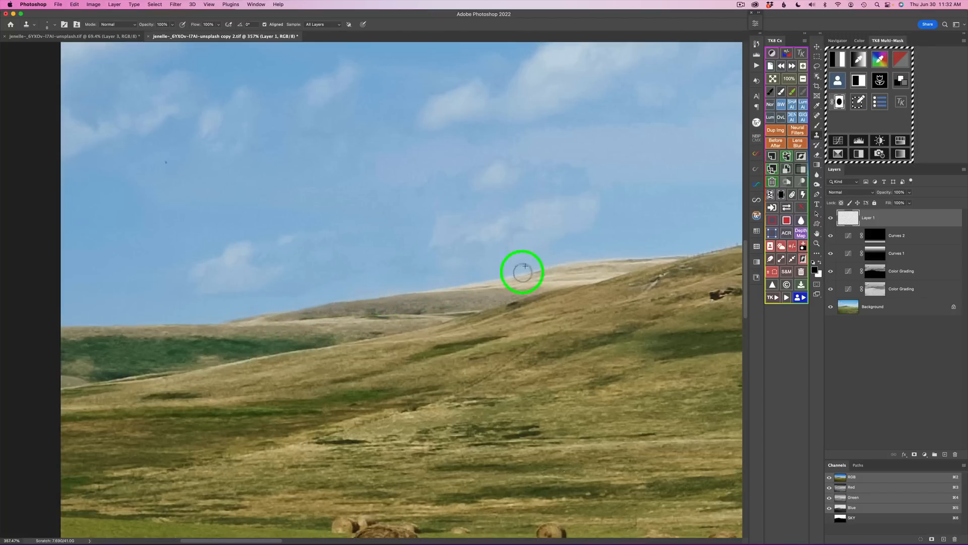
{"action": "mouse_move", "coordinate": [522, 273]}
{"action": "left_mouse_down"}
{"action": "mouse_move", "coordinate": [452, 283]}
{"action": "mouse_move", "coordinate": [523, 275]}
{"action": "left_mouse_up"}
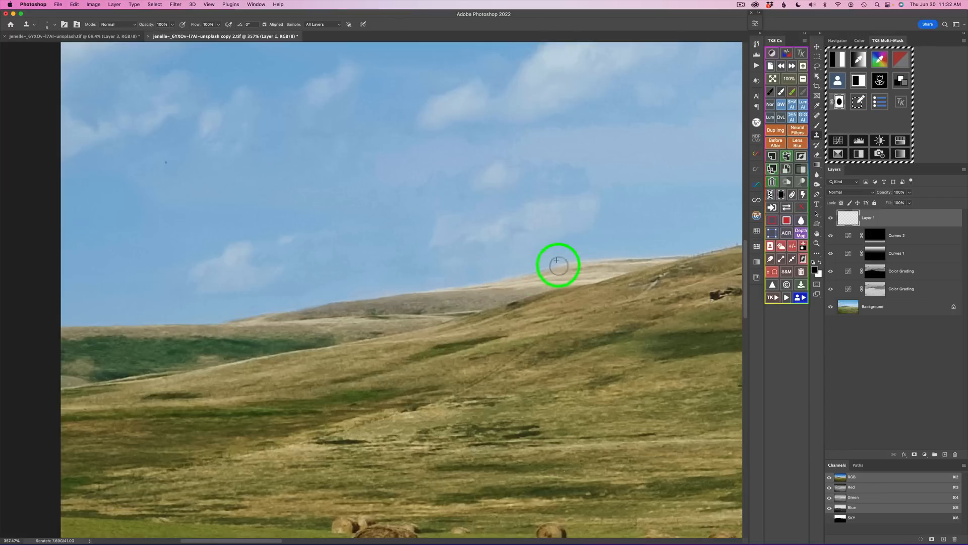
{"action": "mouse_move", "coordinate": [642, 251]}
{"action": "left_mouse_down"}
{"action": "mouse_move", "coordinate": [690, 254]}
{"action": "mouse_move", "coordinate": [614, 254]}
{"action": "left_mouse_up"}
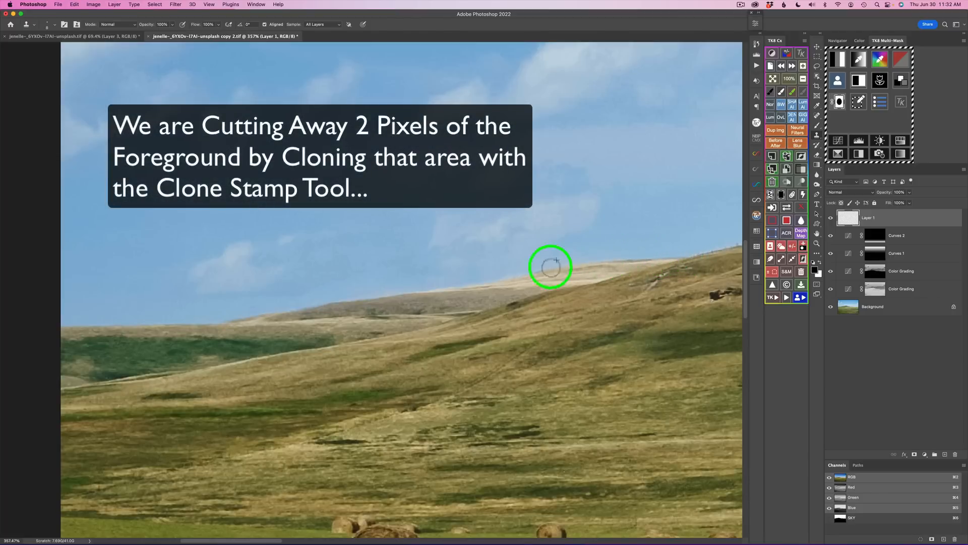
- Clone sky over the fringe along the main hill's skyline, from its left slope across the summit and down the right side
{"action": "mouse_move", "coordinate": [552, 266]}
{"action": "left_mouse_down"}
{"action": "mouse_move", "coordinate": [500, 266]}
{"action": "mouse_move", "coordinate": [608, 296]}
{"action": "mouse_move", "coordinate": [443, 332]}
{"action": "mouse_move", "coordinate": [247, 390]}
{"action": "left_mouse_up"}
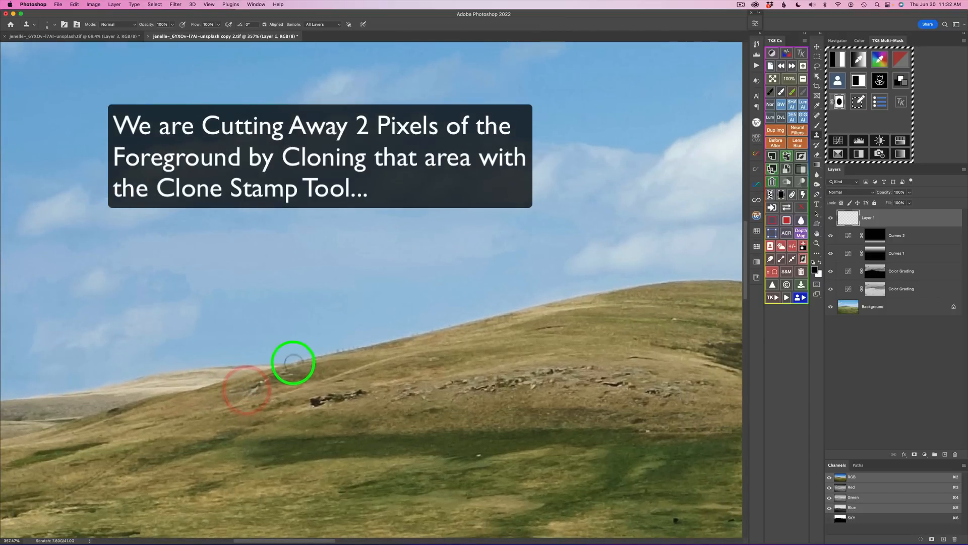
{"action": "mouse_move", "coordinate": [293, 362]}
{"action": "left_mouse_down"}
{"action": "mouse_move", "coordinate": [284, 360]}
{"action": "mouse_move", "coordinate": [519, 302]}
{"action": "mouse_move", "coordinate": [512, 312]}
{"action": "mouse_move", "coordinate": [631, 283]}
{"action": "mouse_move", "coordinate": [716, 277]}
{"action": "mouse_move", "coordinate": [694, 277]}
{"action": "mouse_move", "coordinate": [674, 261]}
{"action": "left_mouse_up"}
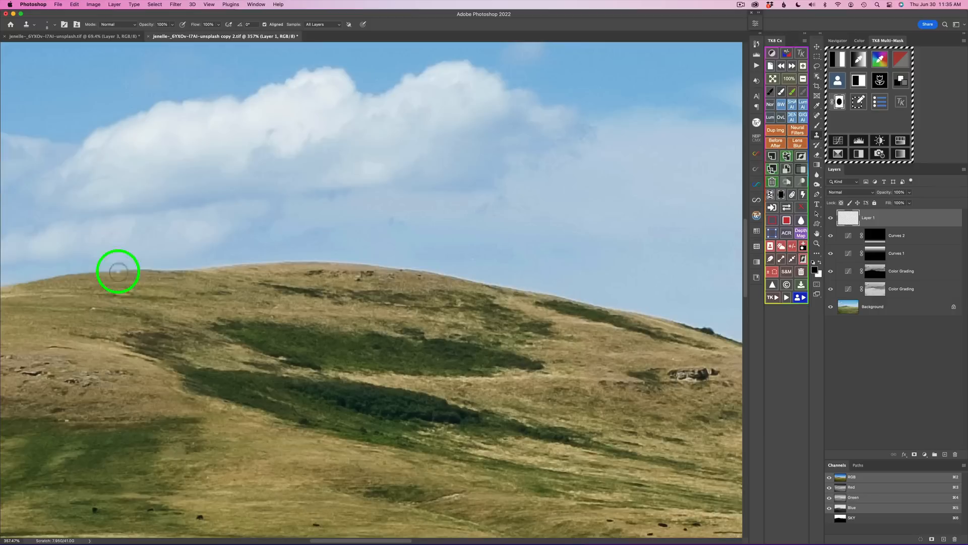
{"action": "mouse_move", "coordinate": [119, 272]}
{"action": "left_mouse_down"}
{"action": "mouse_move", "coordinate": [123, 296]}
{"action": "mouse_move", "coordinate": [173, 257]}
{"action": "mouse_move", "coordinate": [133, 263]}
{"action": "mouse_move", "coordinate": [311, 259]}
{"action": "mouse_move", "coordinate": [714, 323]}
{"action": "mouse_move", "coordinate": [716, 332]}
{"action": "mouse_move", "coordinate": [167, 290]}
{"action": "mouse_move", "coordinate": [235, 298]}
{"action": "mouse_move", "coordinate": [398, 353]}
{"action": "mouse_move", "coordinate": [594, 368]}
{"action": "left_mouse_up"}
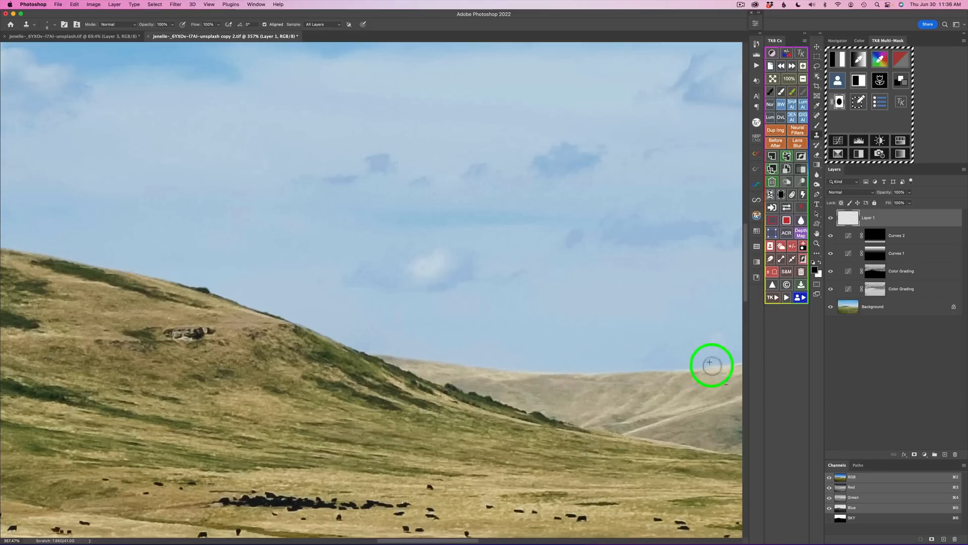
- Clone sky over the fringe along the rounded distant hill to the right of the main hill
{"action": "left_click_drag", "start_coordinate": [712, 366], "coordinate": [669, 361]}
{"action": "left_click_drag", "start_coordinate": [693, 371], "coordinate": [304, 374]}
{"action": "mouse_move", "coordinate": [335, 372]}
{"action": "left_mouse_down"}
{"action": "mouse_move", "coordinate": [450, 368]}
{"action": "mouse_move", "coordinate": [675, 420]}
{"action": "mouse_move", "coordinate": [575, 396]}
{"action": "left_mouse_up"}
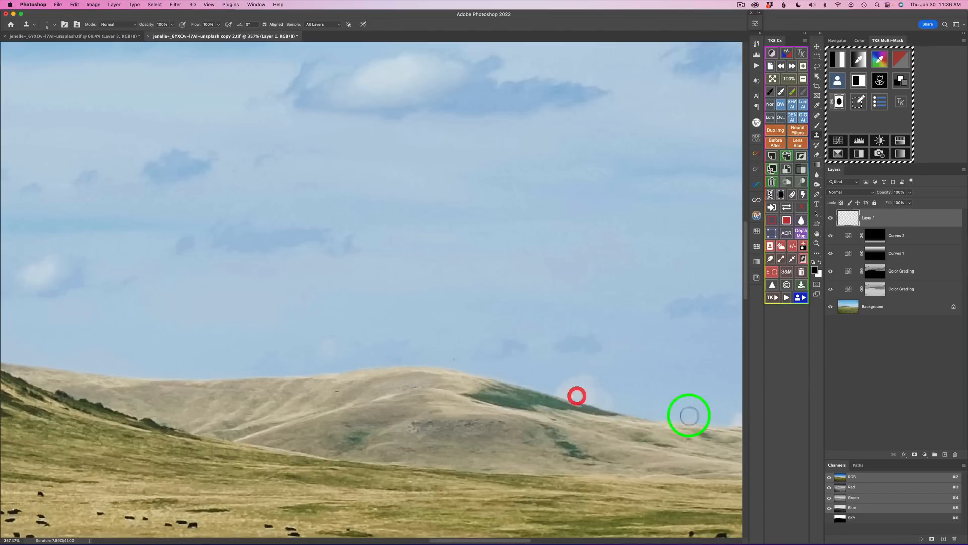
{"action": "mouse_move", "coordinate": [515, 379]}
{"action": "left_mouse_down"}
{"action": "mouse_move", "coordinate": [545, 386]}
{"action": "mouse_move", "coordinate": [493, 370]}
{"action": "mouse_move", "coordinate": [552, 393]}
{"action": "left_mouse_up"}
- Clone sky over the fringe along the low distant ridges towards the photo's right edge
{"action": "key", "text": "space"}
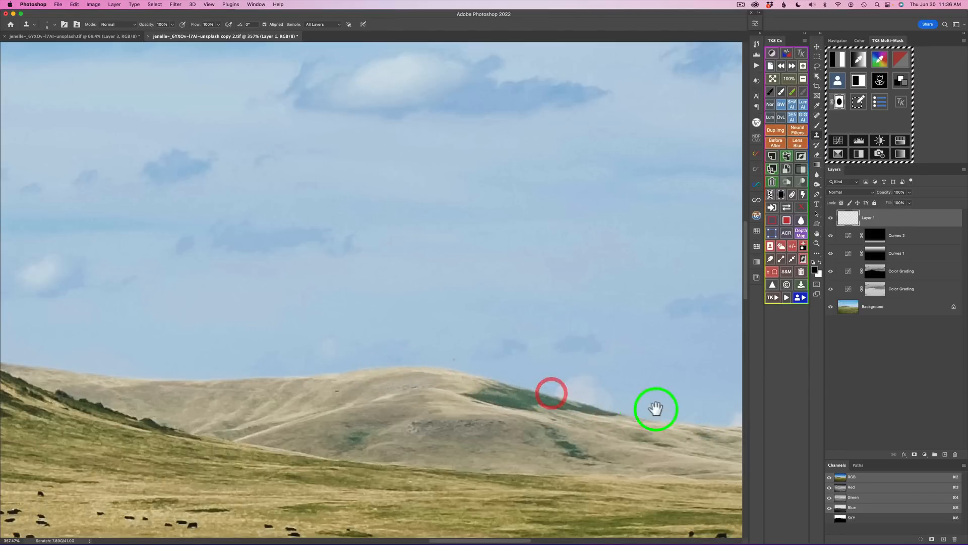
{"action": "left_click_drag", "start_coordinate": [659, 408], "coordinate": [320, 350]}
{"action": "mouse_move", "coordinate": [398, 370]}
{"action": "left_mouse_down"}
{"action": "mouse_move", "coordinate": [498, 373]}
{"action": "mouse_move", "coordinate": [383, 363]}
{"action": "mouse_move", "coordinate": [703, 378]}
{"action": "mouse_move", "coordinate": [312, 379]}
{"action": "left_mouse_up"}
{"action": "key", "text": "space"}
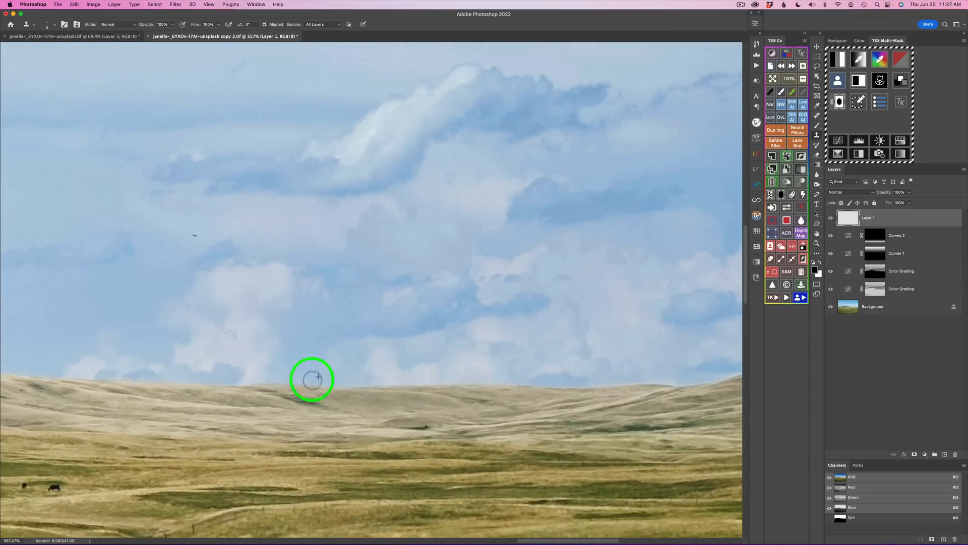
{"action": "key", "text": "space"}
{"action": "left_click_drag", "start_coordinate": [649, 391], "coordinate": [402, 393]}
{"action": "mouse_move", "coordinate": [325, 383]}
{"action": "left_mouse_down"}
{"action": "mouse_move", "coordinate": [487, 373]}
{"action": "mouse_move", "coordinate": [409, 383]}
{"action": "mouse_move", "coordinate": [464, 380]}
{"action": "mouse_move", "coordinate": [588, 355]}
{"action": "mouse_move", "coordinate": [426, 382]}
{"action": "left_mouse_up"}
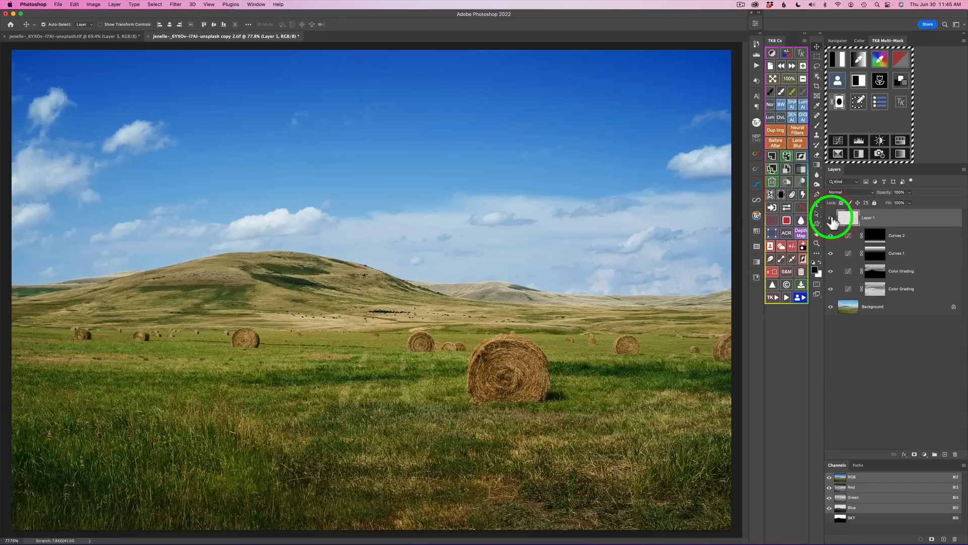
- Compare Layer 1 on and off along the main hill and the right-hand ridges to check the horizon edge cleanup
{"action": "scroll", "coordinate": [332, 298], "scroll_direction": "up", "scroll_amount": 5}
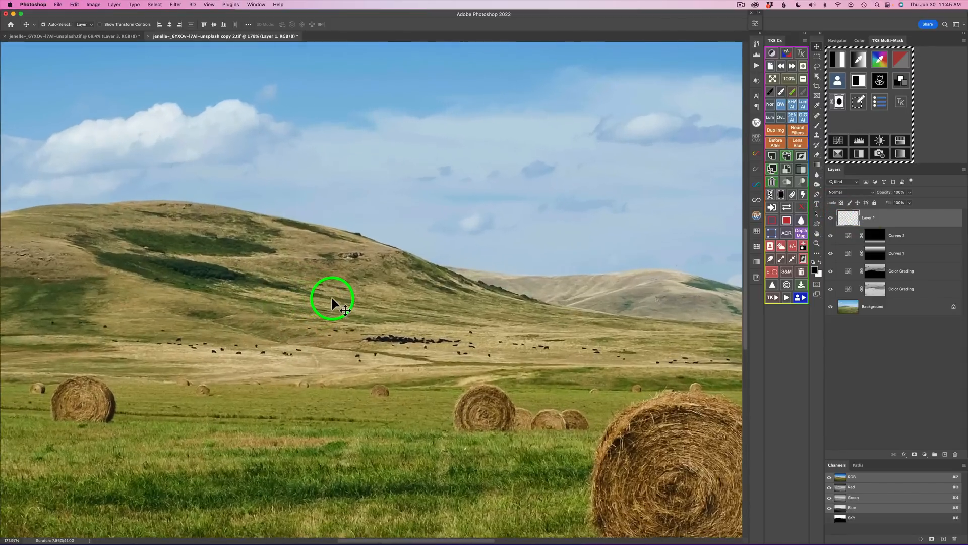
{"action": "scroll", "coordinate": [332, 298], "scroll_direction": "left", "scroll_amount": 6}
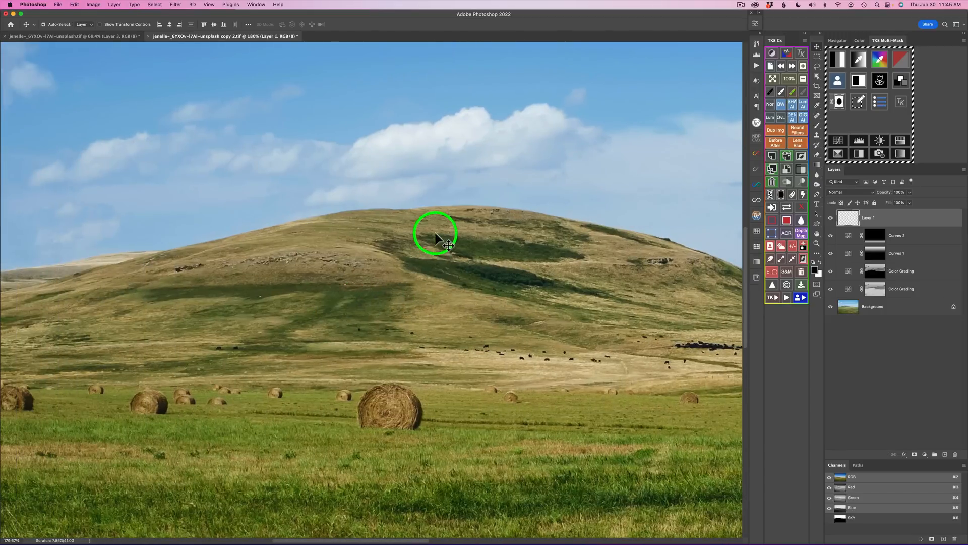
{"action": "left_click", "coordinate": [831, 218]}
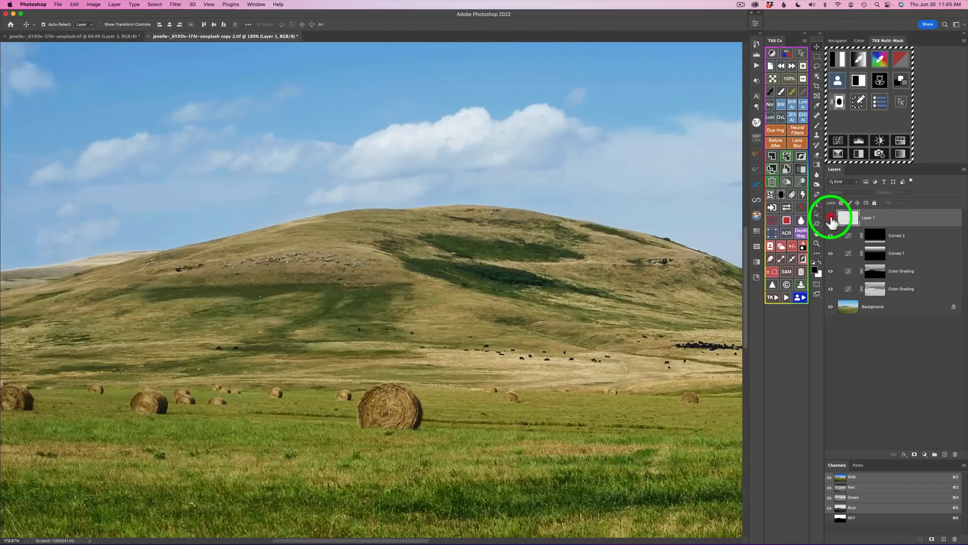
{"action": "left_click", "coordinate": [831, 218]}
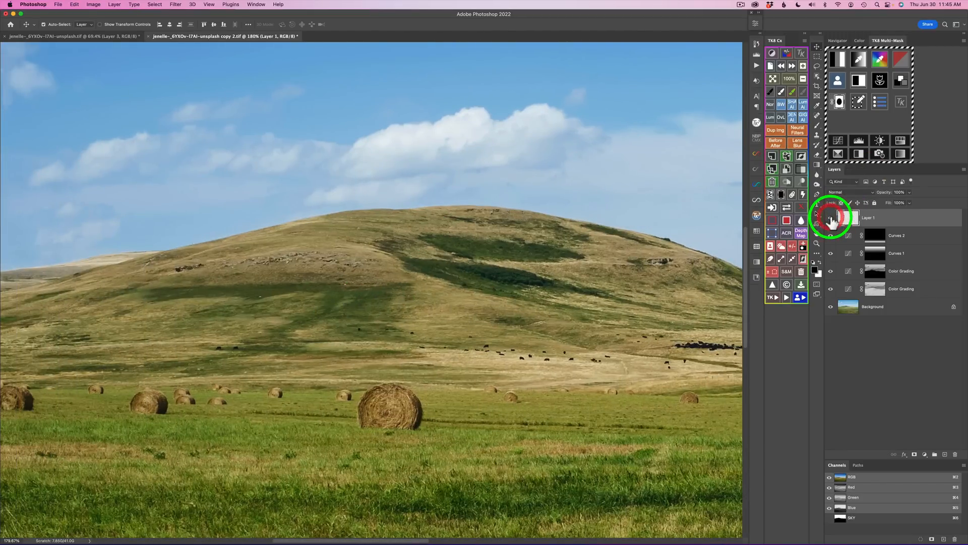
{"action": "scroll", "coordinate": [589, 222], "scroll_direction": "right", "scroll_amount": 8}
{"action": "scroll", "coordinate": [589, 223], "scroll_direction": "right", "scroll_amount": 10}
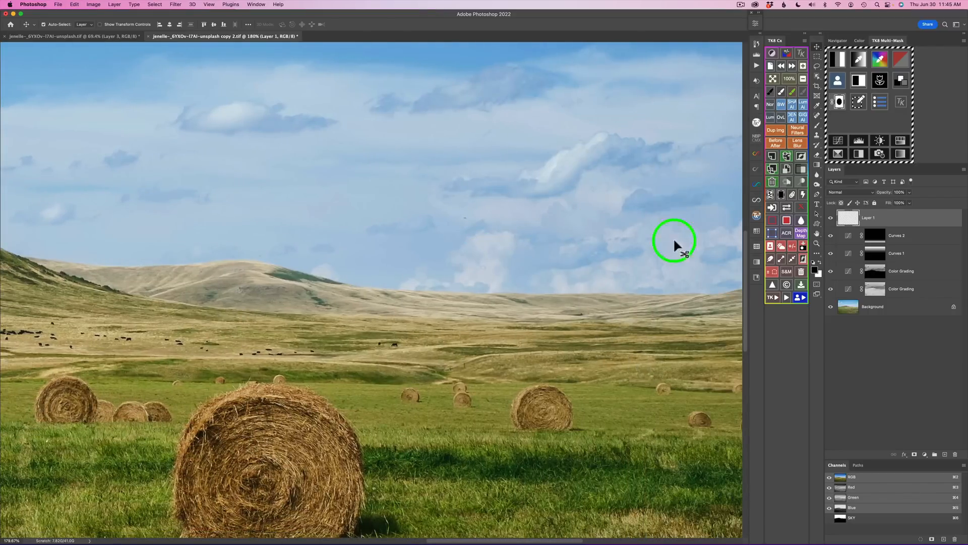
{"action": "left_click", "coordinate": [831, 219]}
{"action": "left_click", "coordinate": [831, 218]}
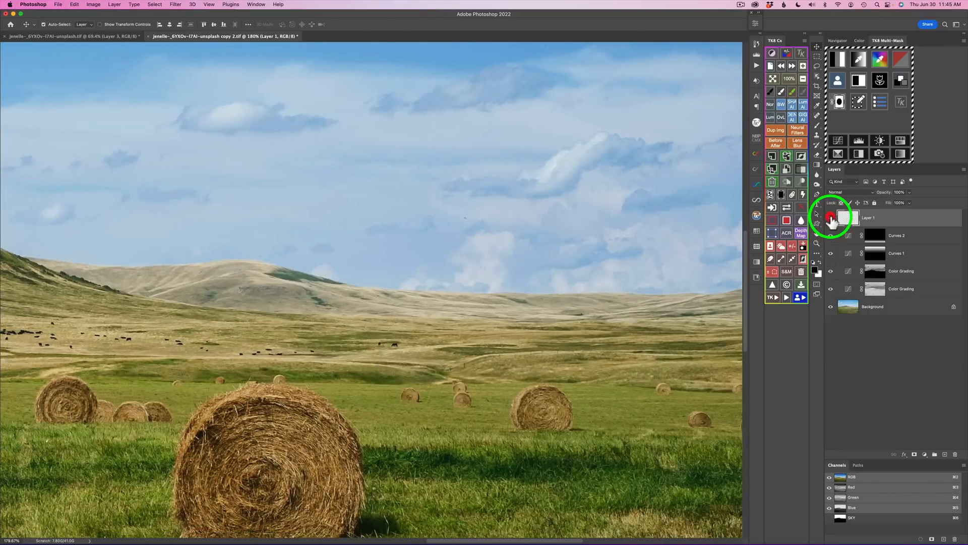
{"action": "scroll", "coordinate": [664, 301], "scroll_direction": "right", "scroll_amount": 5}
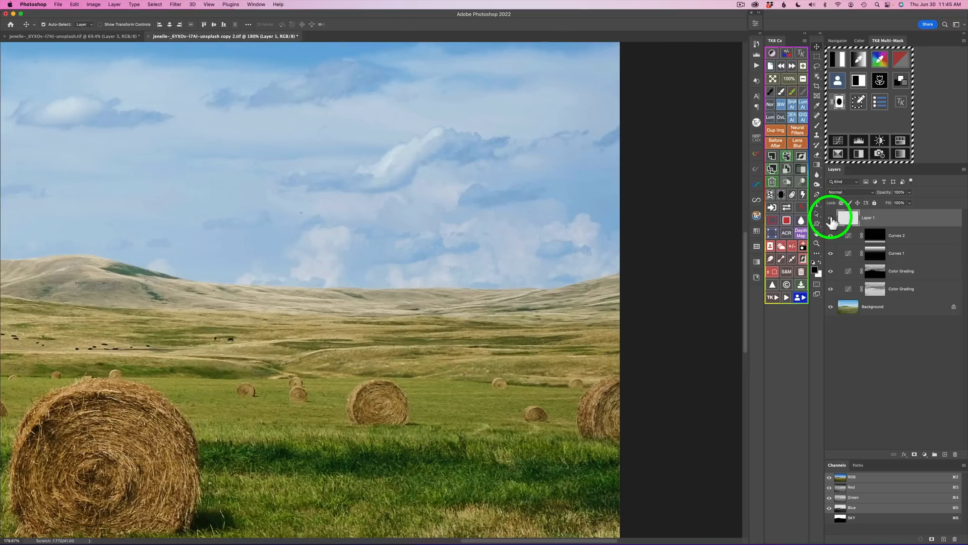
- Recheck the horizon cleanup by comparing Layer 1 on and off over the right-hand hills and hay bales
{"action": "left_click", "coordinate": [831, 218]}
{"action": "left_click", "coordinate": [830, 218]}
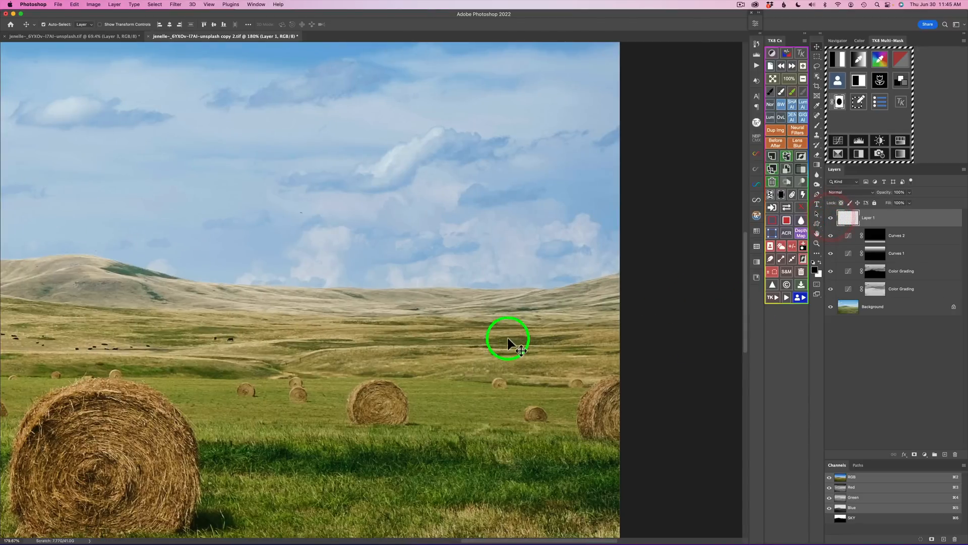
{"action": "left_click", "coordinate": [774, 78]}
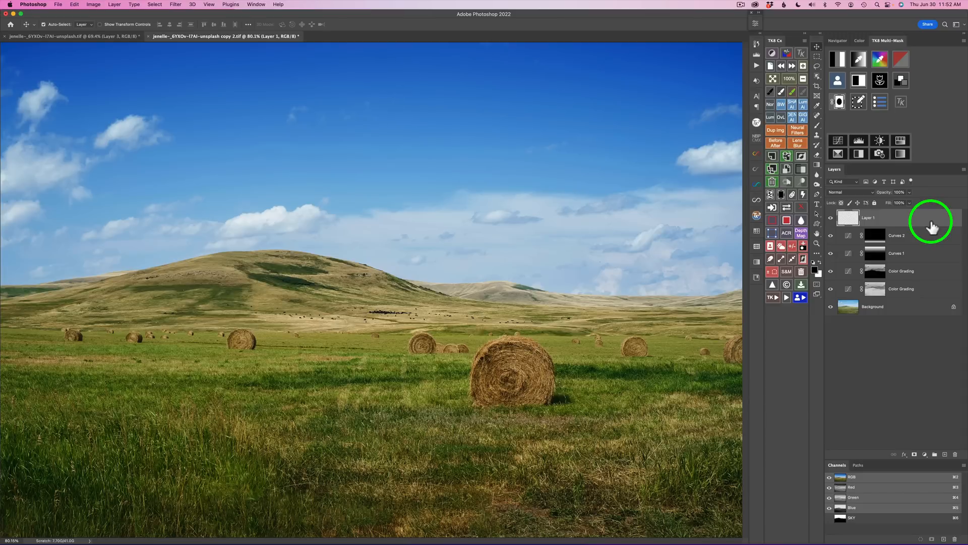
- Stamp the visible layers into a new top layer and open Lens Blur on it with SKY as the depth map source
{"action": "left_click", "coordinate": [788, 158]}
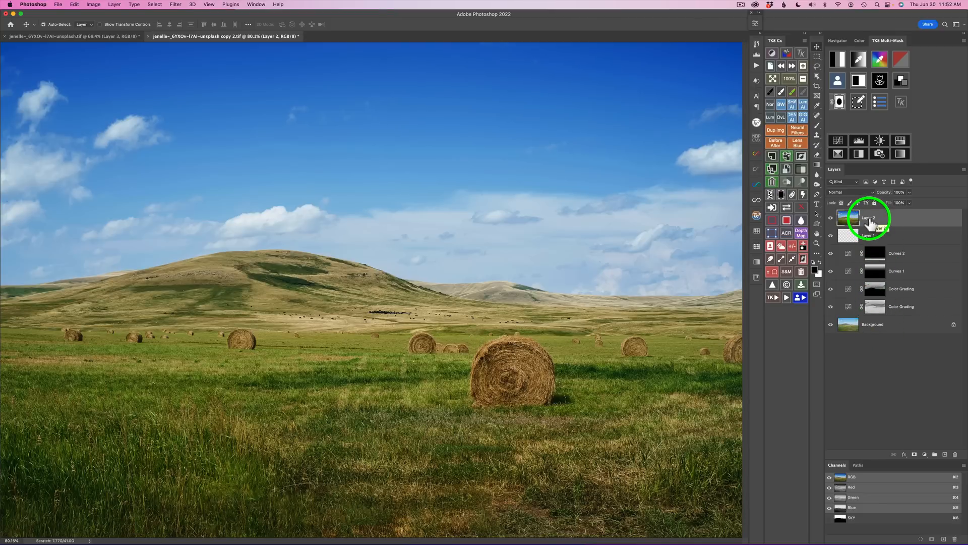
{"action": "left_click", "coordinate": [176, 5]}
{"action": "mouse_move", "coordinate": [214, 101]}
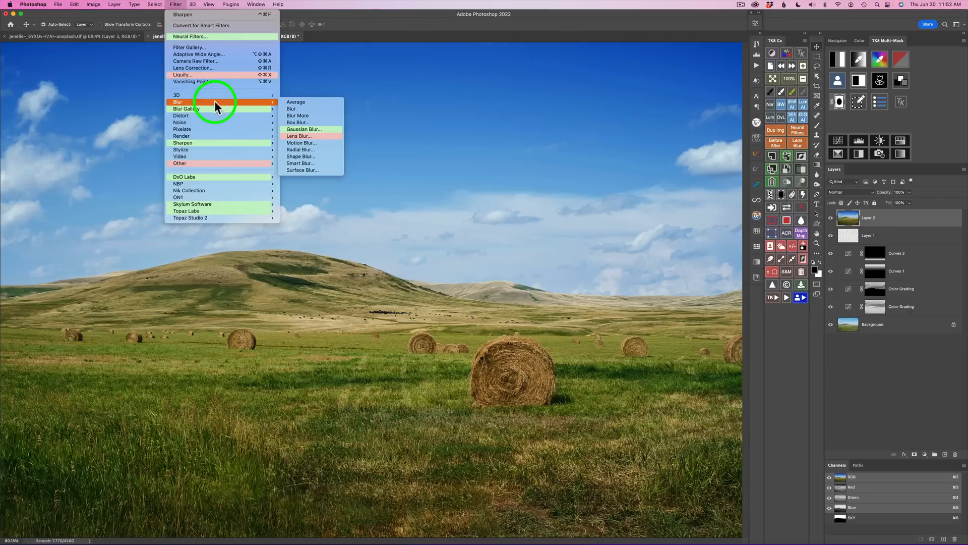
{"action": "left_click", "coordinate": [308, 136]}
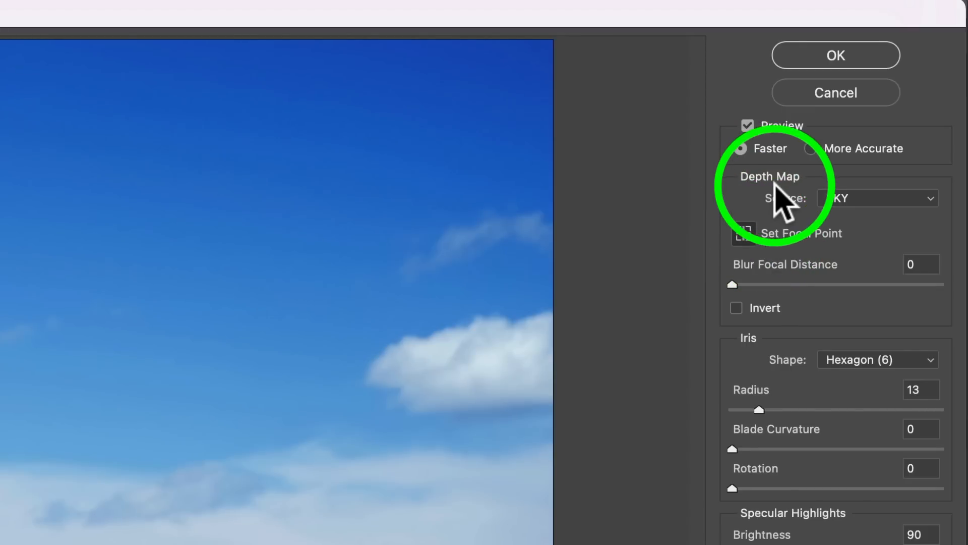
{"action": "left_click", "coordinate": [932, 200]}
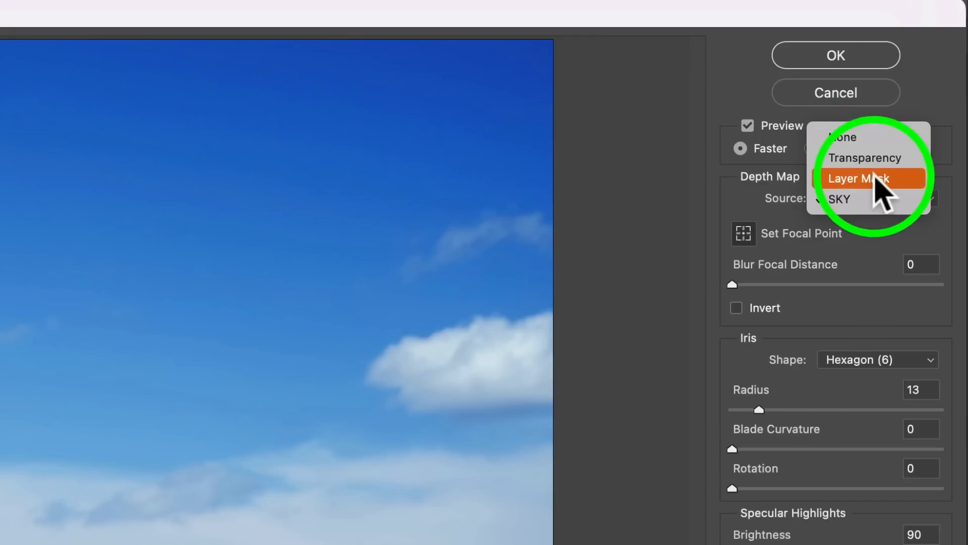
{"action": "left_click", "coordinate": [850, 198]}
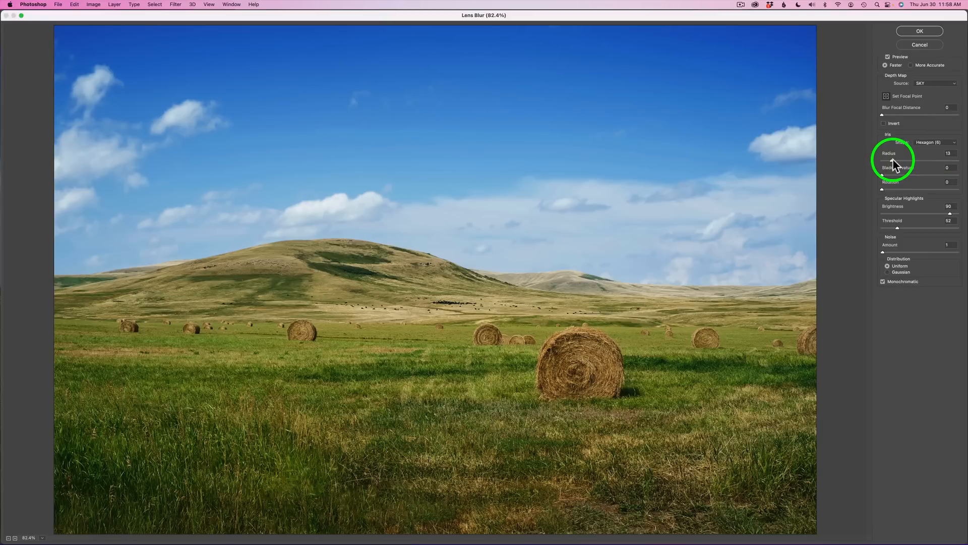
- Try a strong Lens Blur radius on the sky, then reduce it to about 9 and apply the filter
{"action": "left_click_drag", "start_coordinate": [891, 159], "coordinate": [945, 162]}
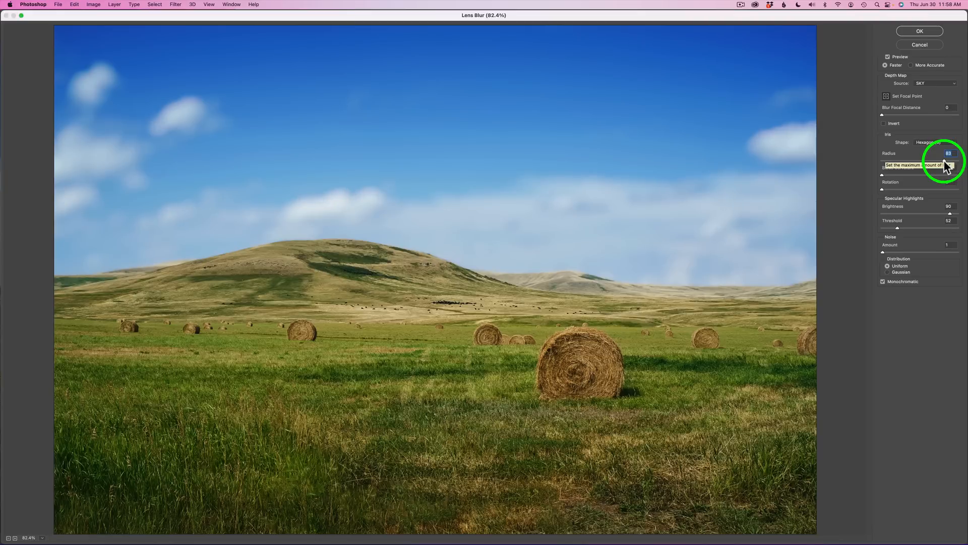
{"action": "left_click_drag", "start_coordinate": [944, 161], "coordinate": [890, 162]}
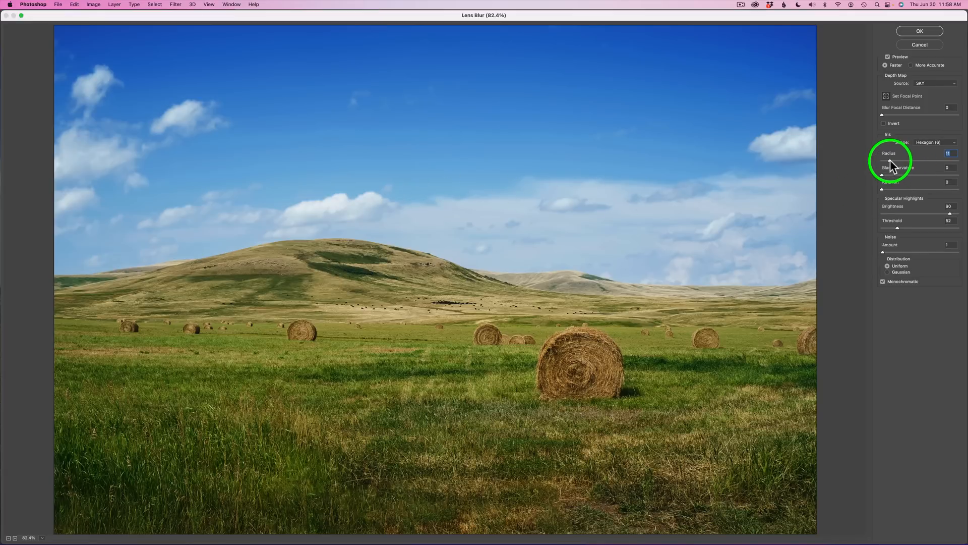
{"action": "left_click_drag", "start_coordinate": [889, 161], "coordinate": [889, 161]}
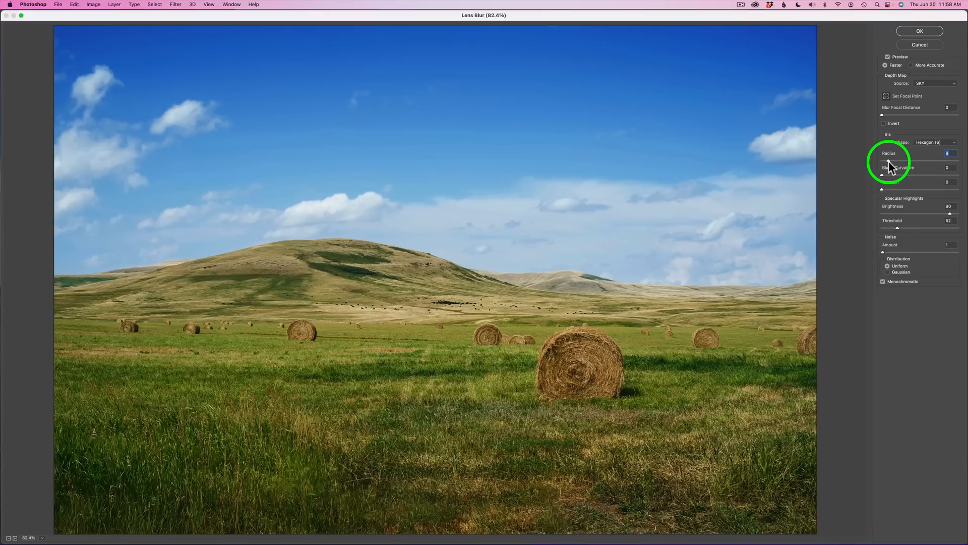
{"action": "left_click", "coordinate": [921, 33]}
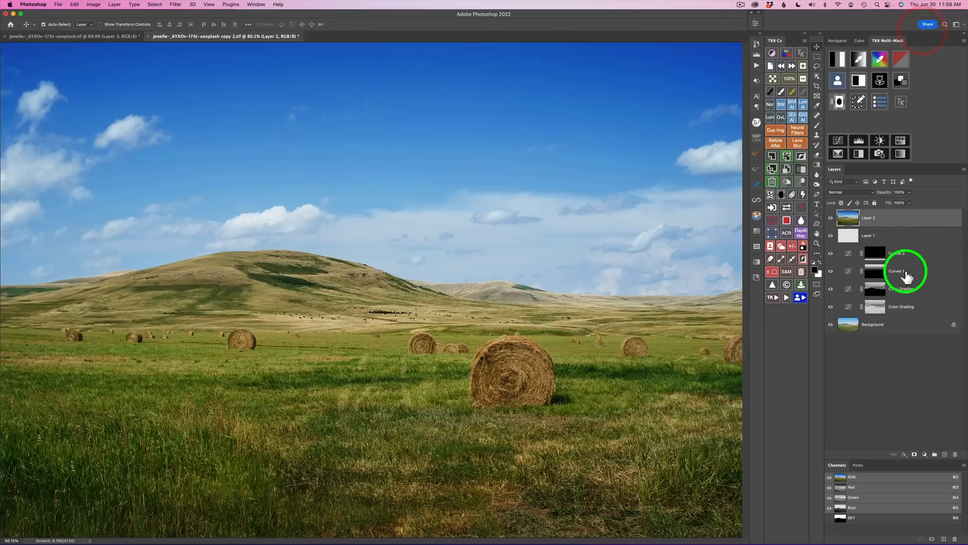
- Compare Layer 2 on and off and inspect the softened sky and clouds above the main hill up close
{"action": "left_click", "coordinate": [831, 218]}
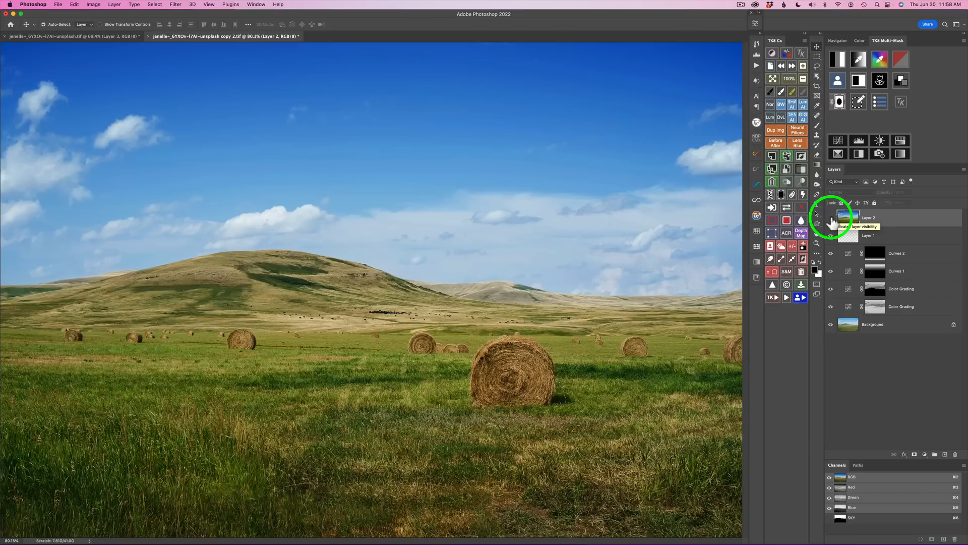
{"action": "left_click", "coordinate": [831, 217]}
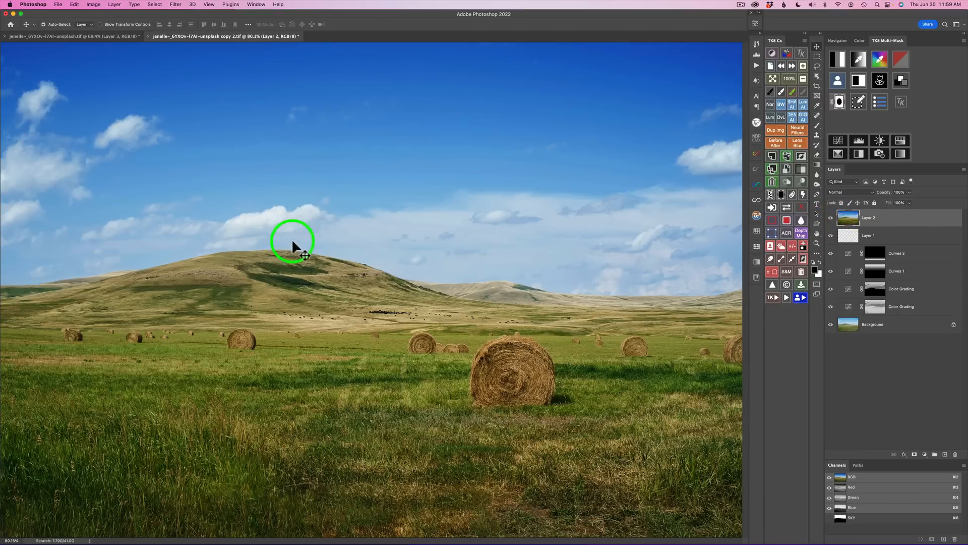
{"action": "scroll", "coordinate": [356, 236], "scroll_direction": "up", "scroll_amount": 5}
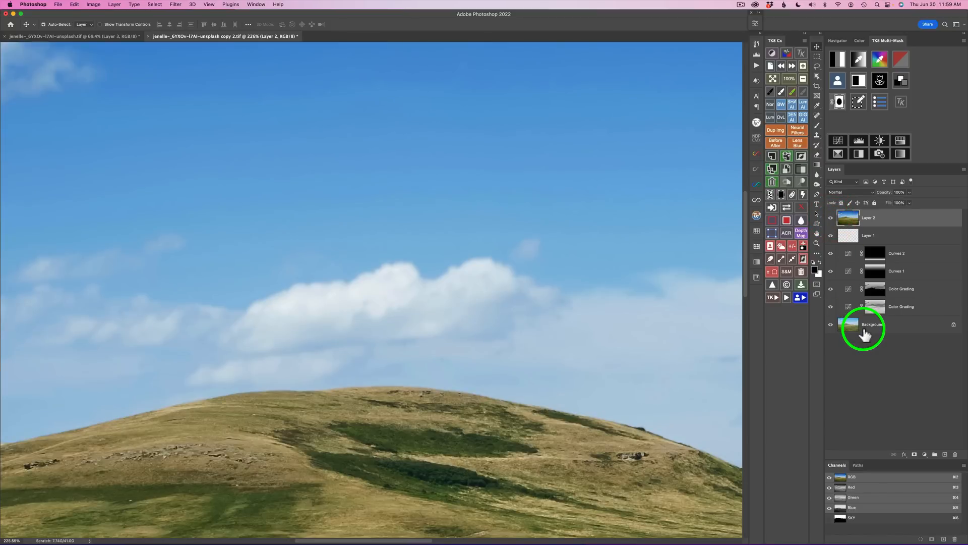
{"action": "scroll", "coordinate": [501, 255], "scroll_direction": "down", "scroll_amount": 10}
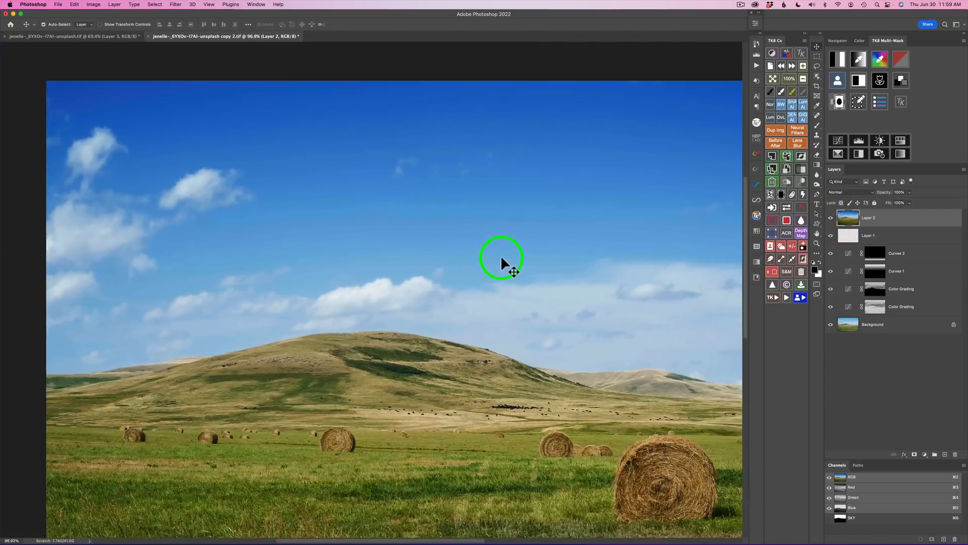
{"action": "scroll", "coordinate": [501, 255], "scroll_direction": "up", "scroll_amount": 3}
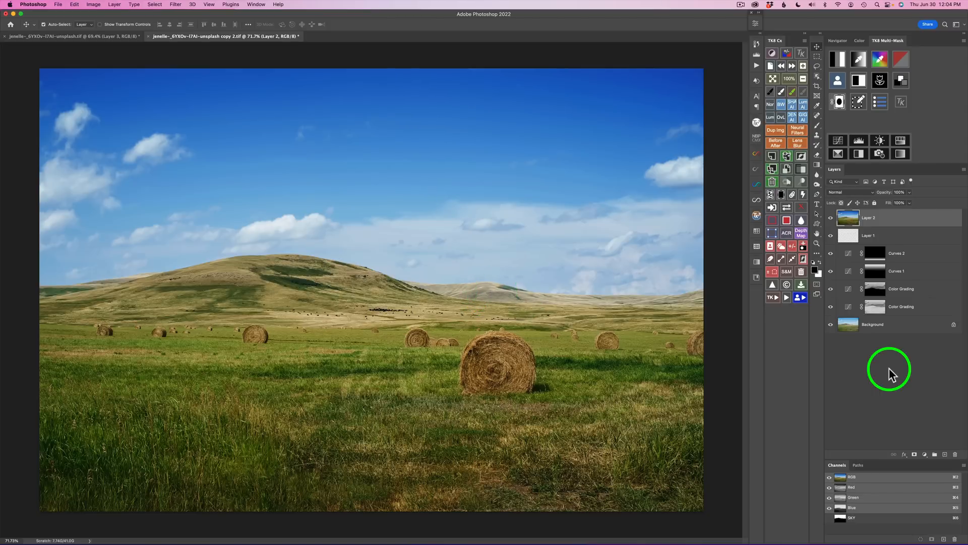
- Add a Curves adjustment above Layer 2, set its blend mode to Multiply and invert its mask to black
{"action": "left_click", "coordinate": [839, 140]}
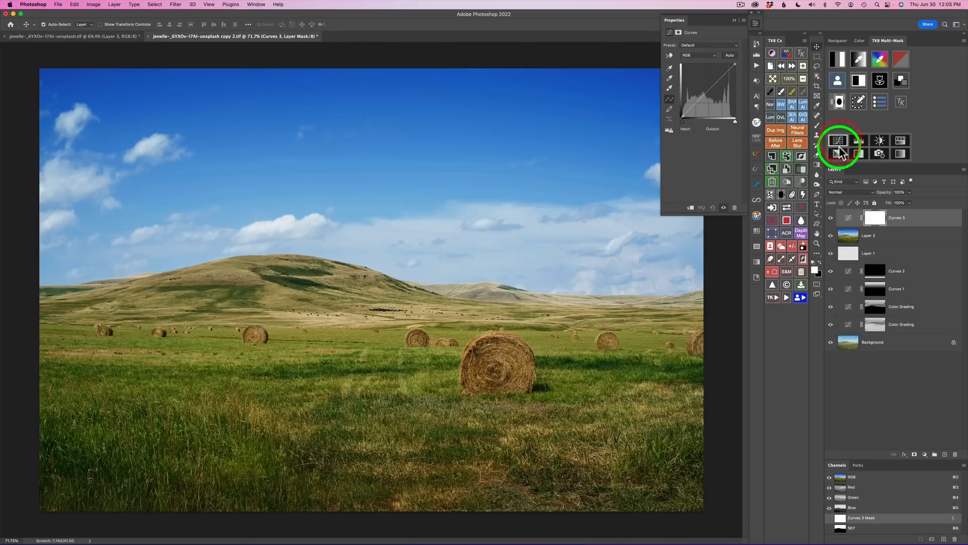
{"action": "left_click", "coordinate": [852, 192]}
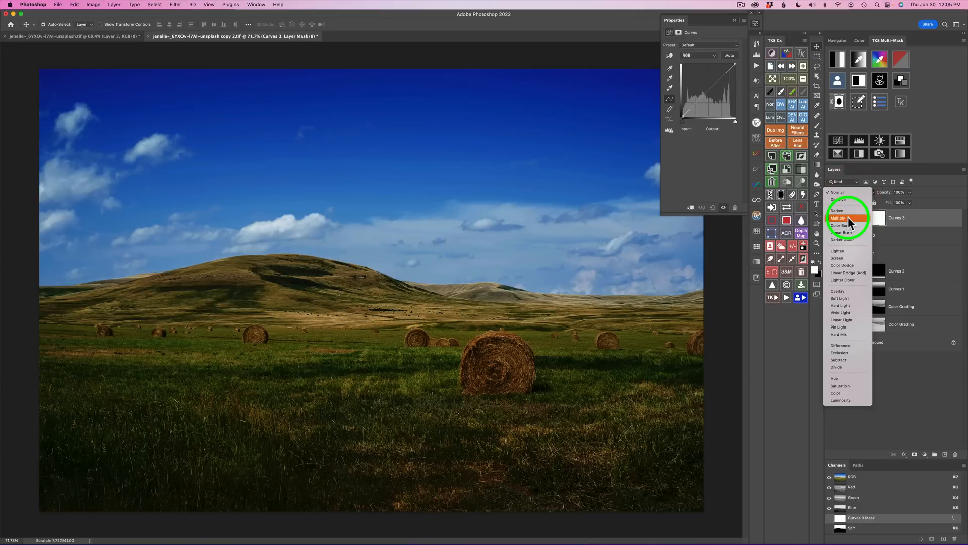
{"action": "left_click", "coordinate": [848, 217]}
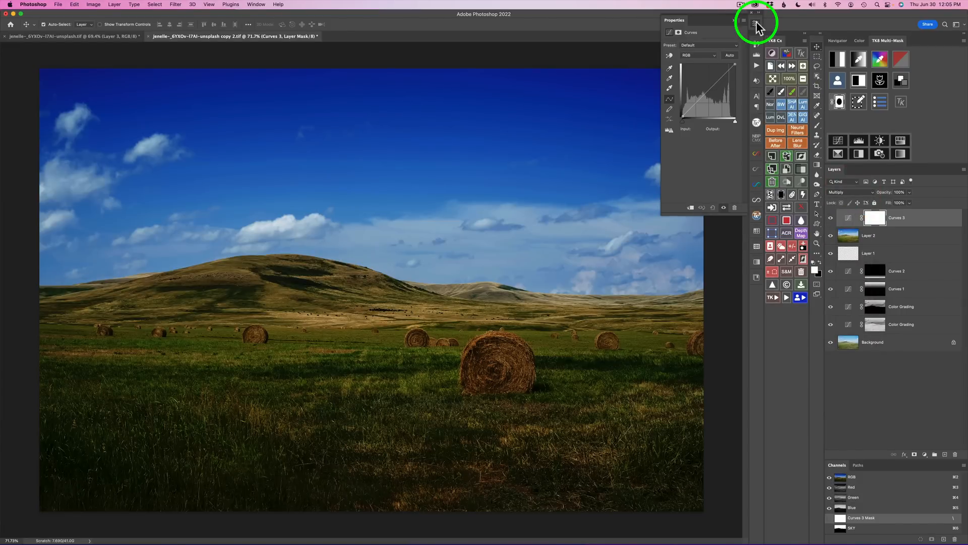
{"action": "left_click", "coordinate": [756, 23]}
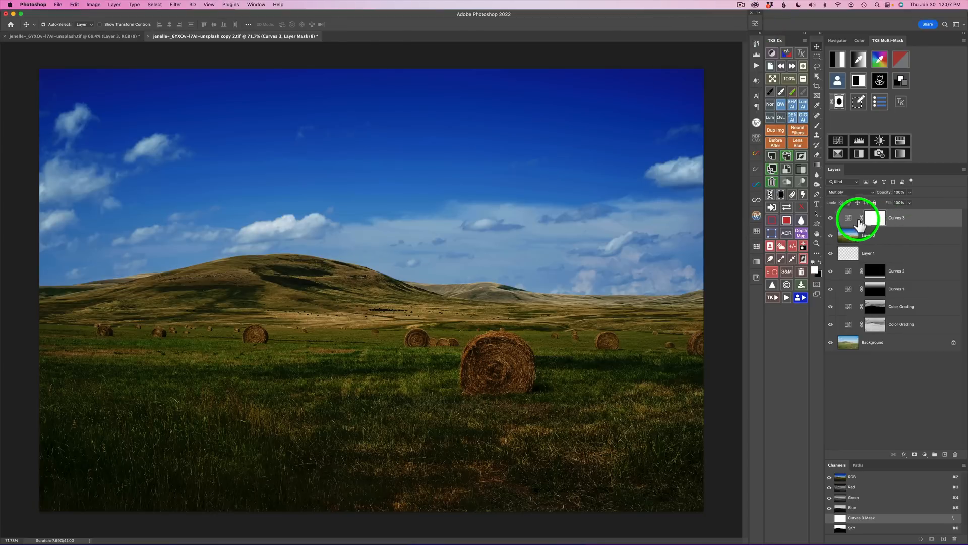
{"action": "left_click", "coordinate": [782, 195]}
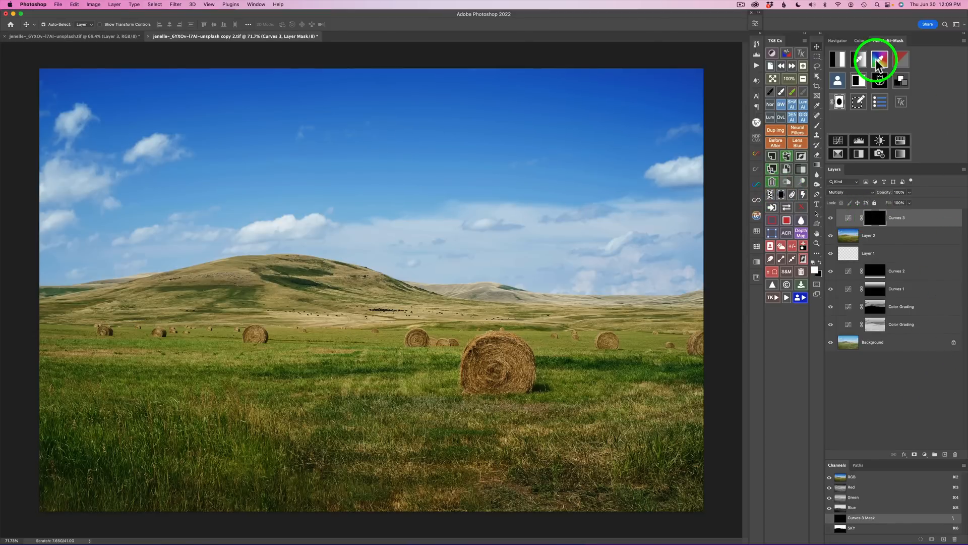
- Build a luminosity mask from the pale tone of the rounded distant hill and adjust its tonal range and contrast
{"action": "left_click", "coordinate": [861, 59]}
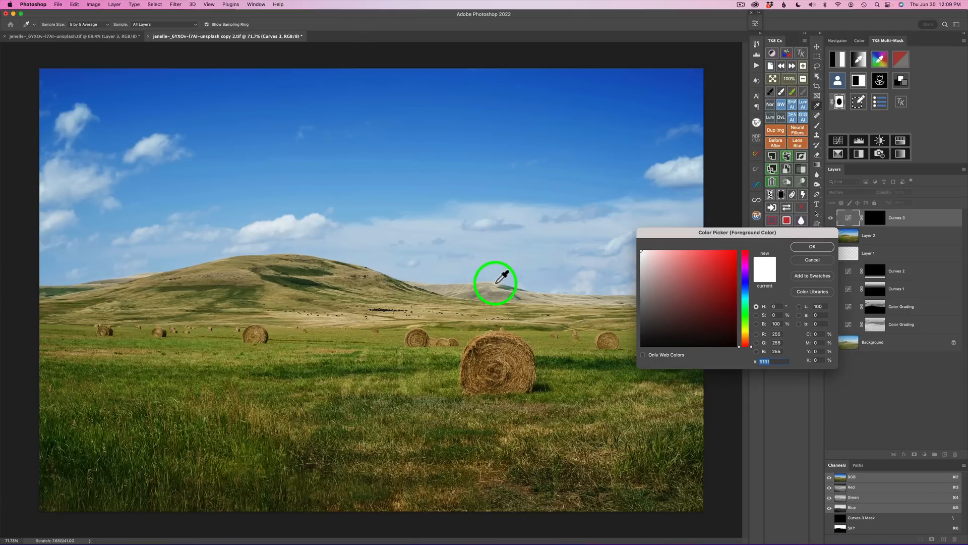
{"action": "left_click", "coordinate": [495, 282]}
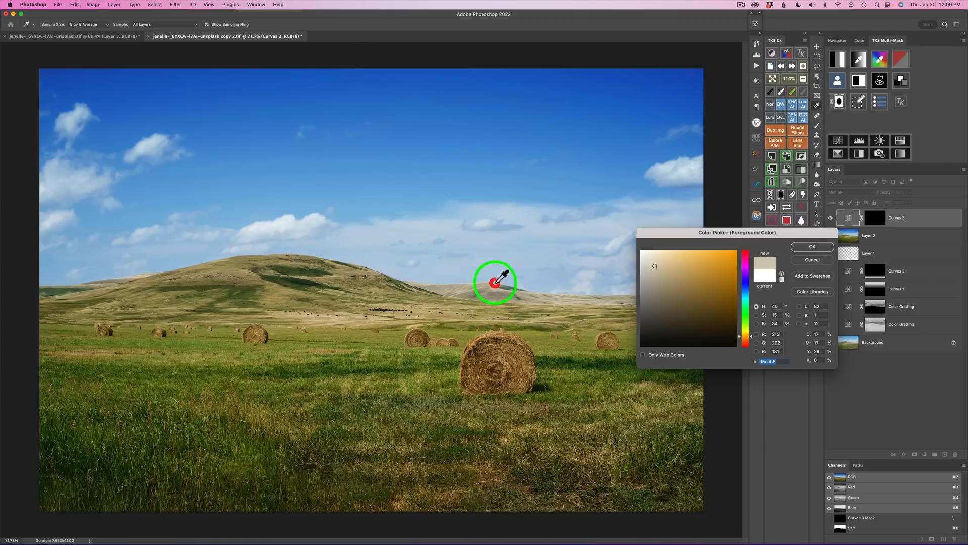
{"action": "left_click", "coordinate": [820, 246]}
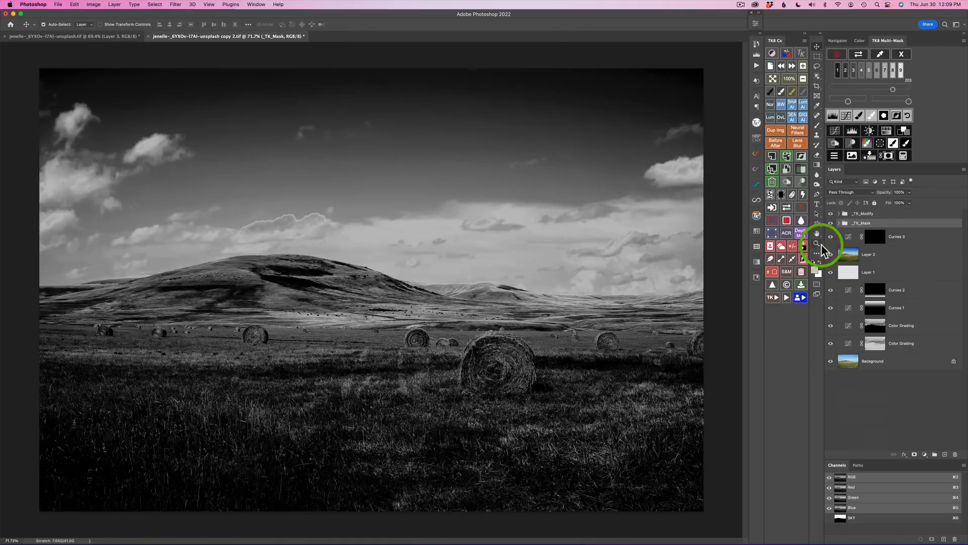
{"action": "left_click", "coordinate": [859, 101]}
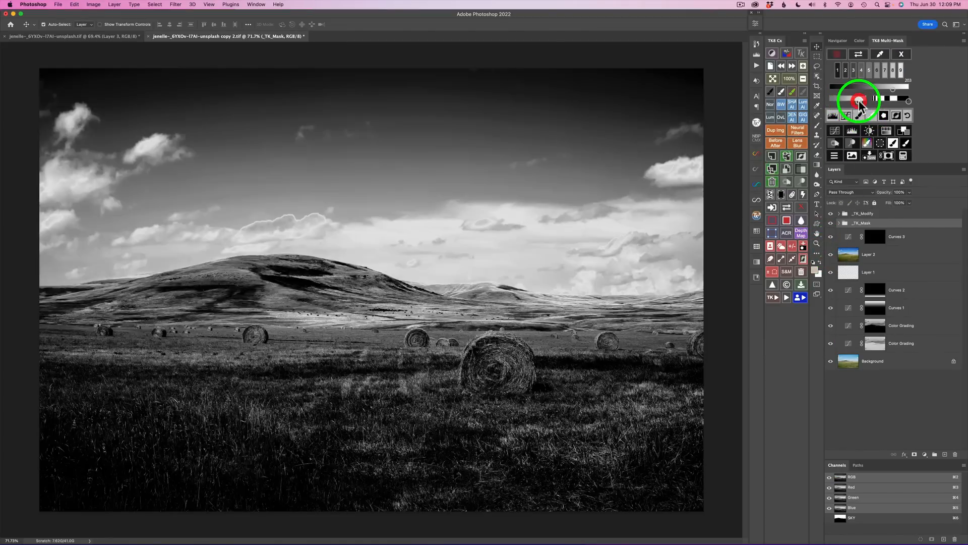
{"action": "left_click_drag", "start_coordinate": [860, 104], "coordinate": [866, 104]}
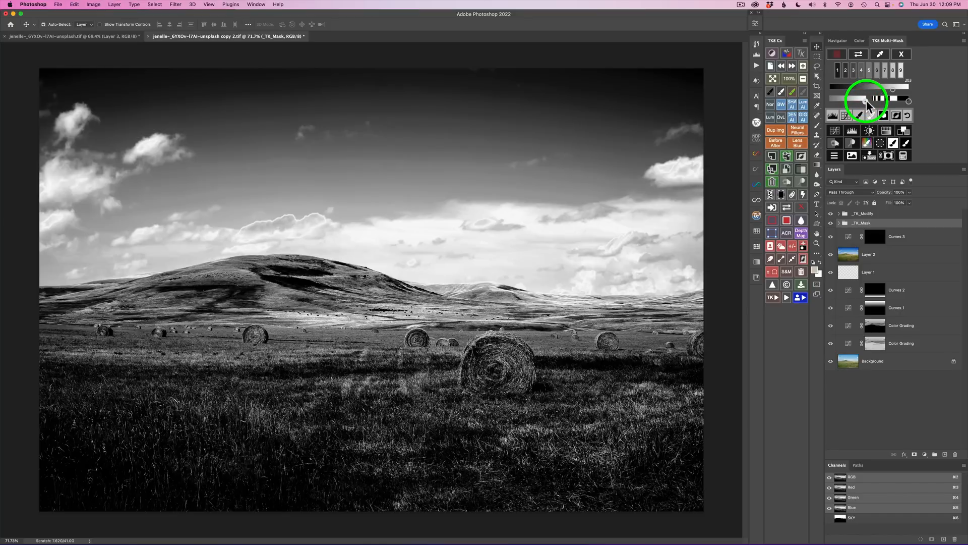
{"action": "left_click", "coordinate": [902, 104]}
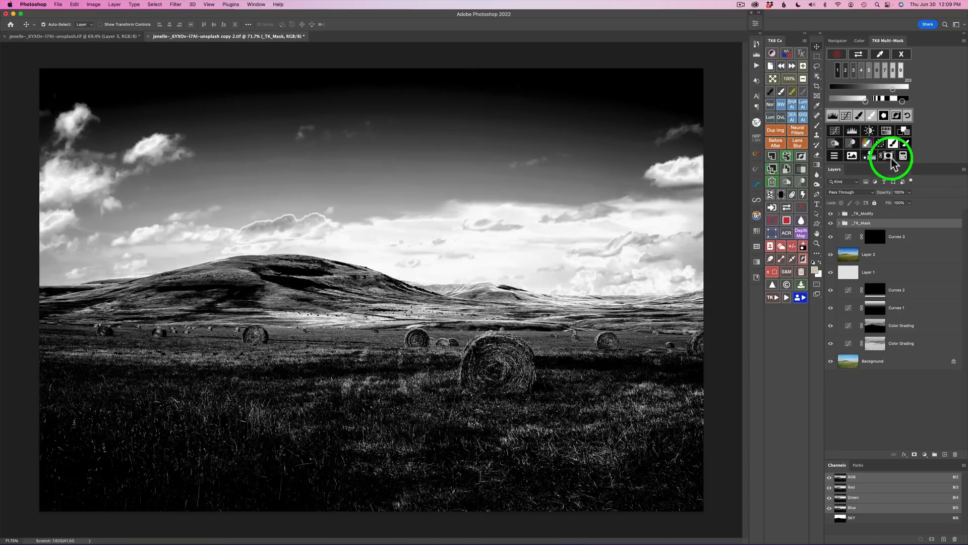
- Subtract the saved SKY mask from the luminosity mask so the calculated mask targets only the bright land
{"action": "left_click", "coordinate": [905, 158]}
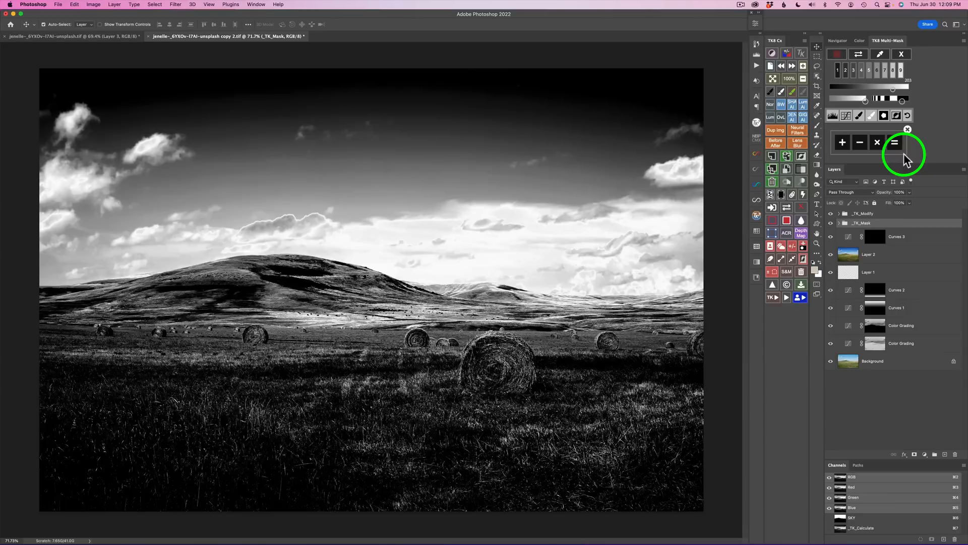
{"action": "left_click", "coordinate": [861, 143]}
{"action": "left_click", "coordinate": [903, 55]}
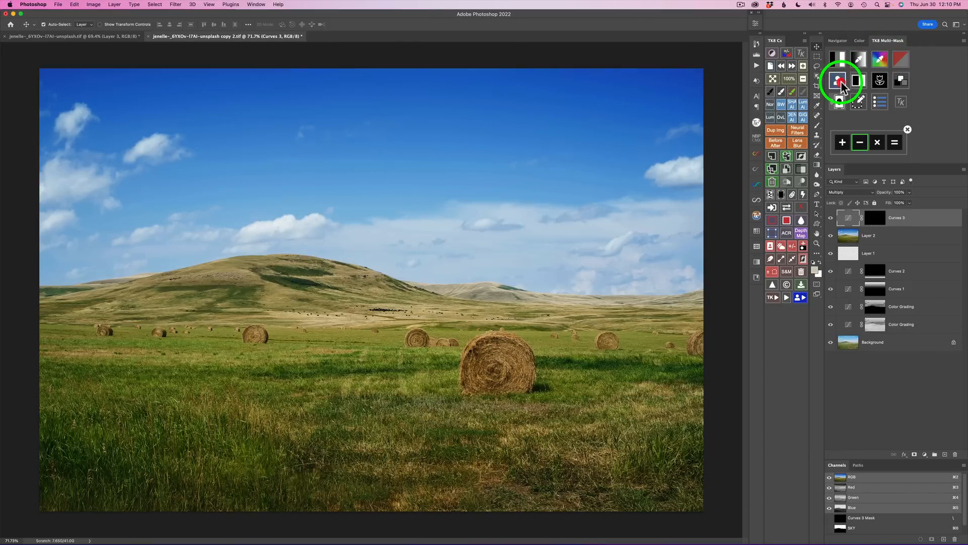
{"action": "left_click", "coordinate": [840, 81]}
{"action": "left_click", "coordinate": [837, 59]}
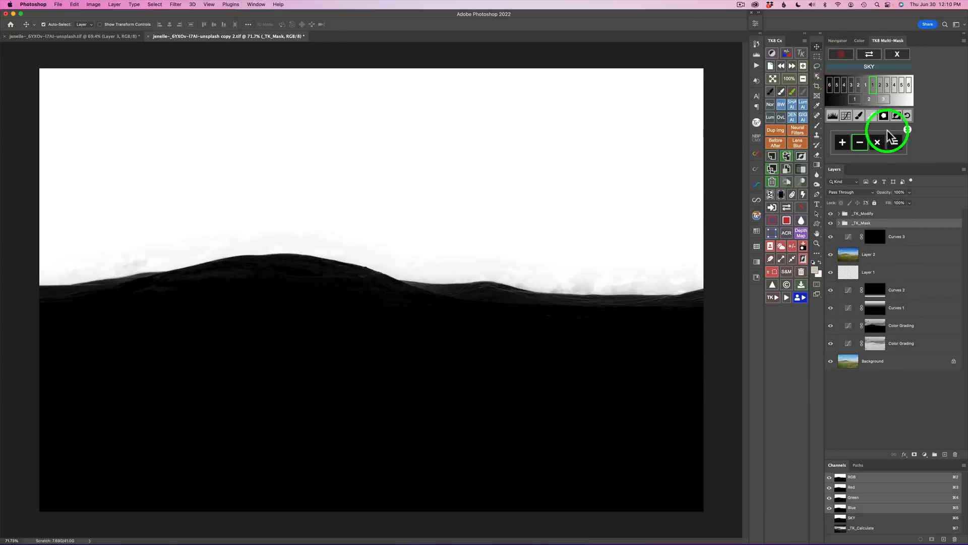
{"action": "left_click", "coordinate": [895, 144]}
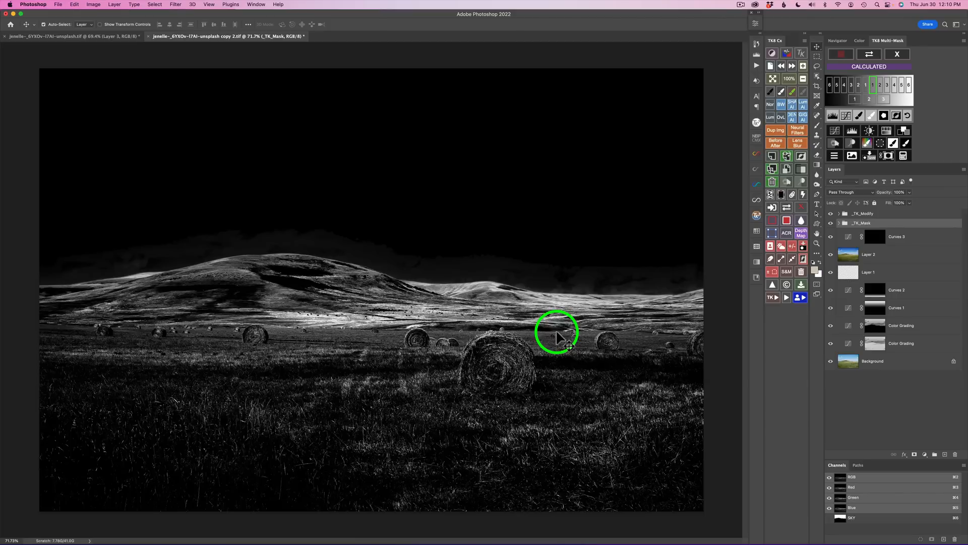
- Load the calculated mask as a hidden selection and paint white on the Curves 3 mask over the bright distant hills on the photo's right side
{"action": "left_click", "coordinate": [906, 145]}
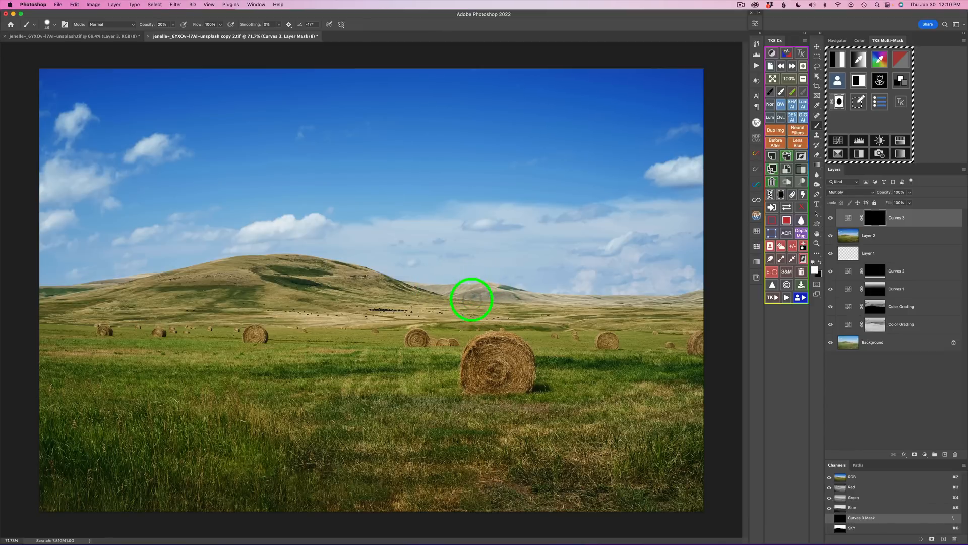
{"action": "left_click_drag", "start_coordinate": [469, 289], "coordinate": [476, 292], "text": "ctrl+alt"}
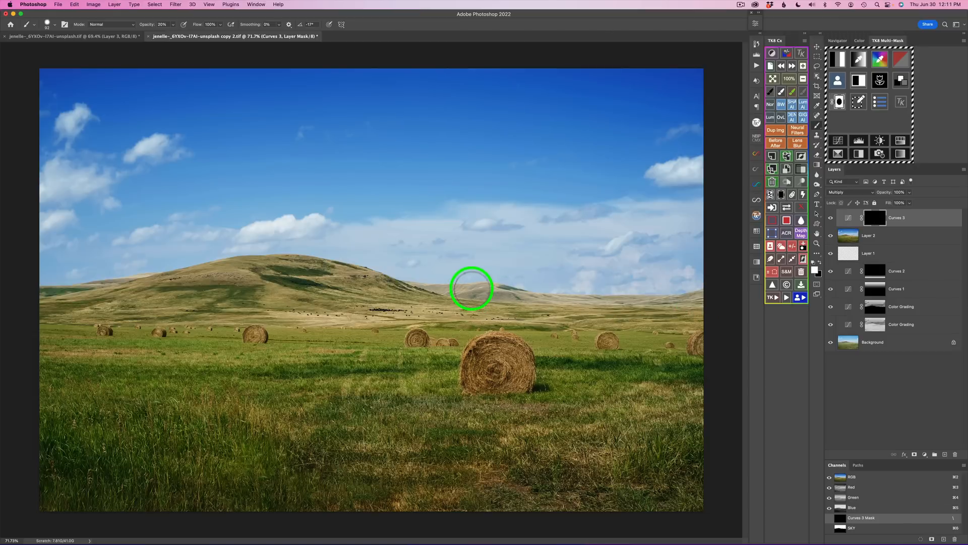
{"action": "mouse_move", "coordinate": [444, 286]}
{"action": "left_mouse_down"}
{"action": "mouse_move", "coordinate": [453, 291]}
{"action": "mouse_move", "coordinate": [417, 279]}
{"action": "left_mouse_up"}
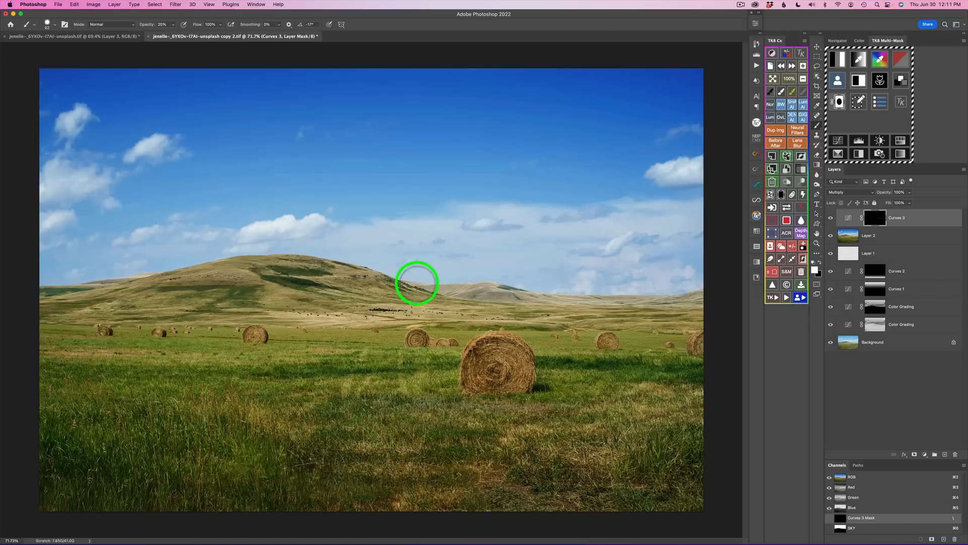
{"action": "mouse_move", "coordinate": [488, 286]}
{"action": "left_mouse_down"}
{"action": "mouse_move", "coordinate": [522, 287]}
{"action": "mouse_move", "coordinate": [508, 290]}
{"action": "left_mouse_up"}
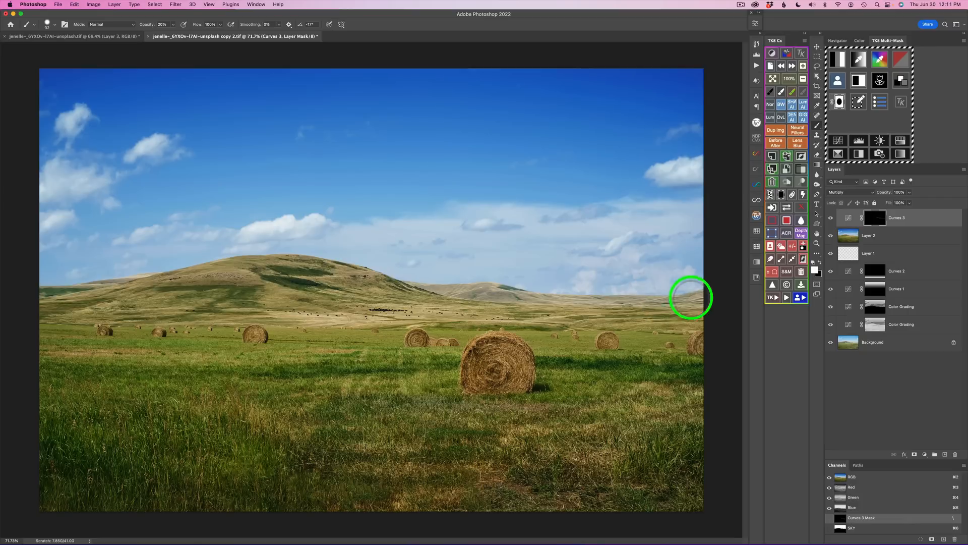
{"action": "left_click", "coordinate": [641, 299]}
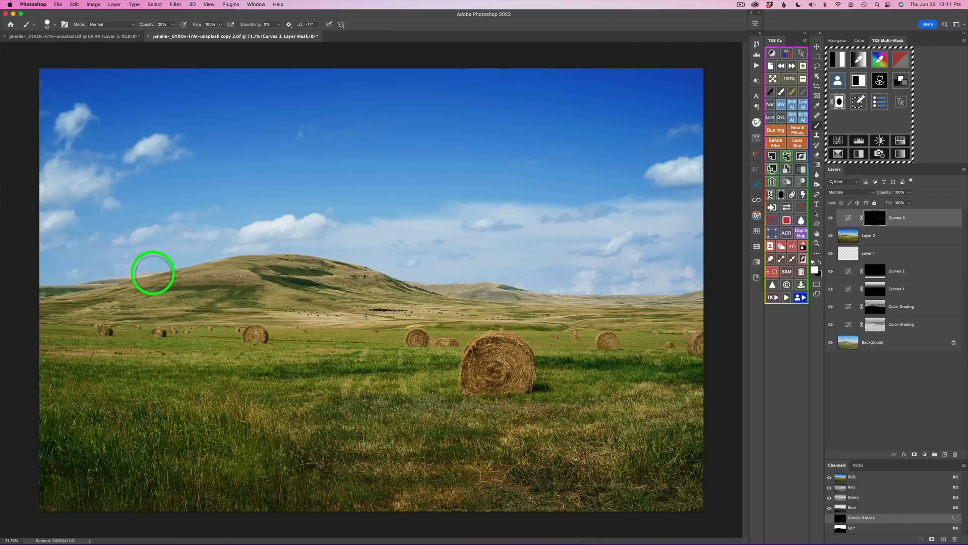
- Paint white on the Curves 3 mask along the pale slopes and ridge at the photo's far left
{"action": "left_click", "coordinate": [109, 277]}
{"action": "mouse_move", "coordinate": [119, 280]}
{"action": "left_mouse_down"}
{"action": "mouse_move", "coordinate": [155, 274]}
{"action": "mouse_move", "coordinate": [123, 283]}
{"action": "left_mouse_up"}
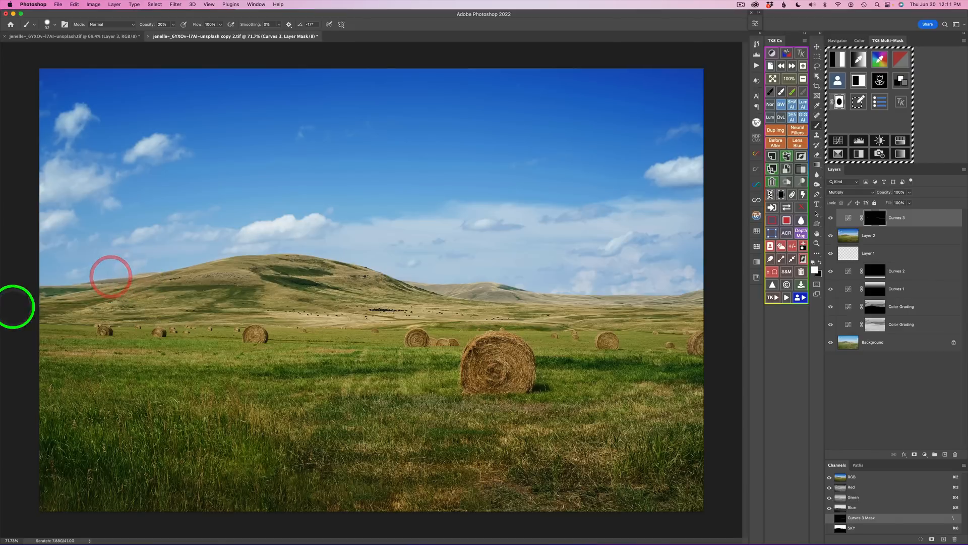
{"action": "mouse_move", "coordinate": [20, 303]}
{"action": "left_mouse_down"}
{"action": "mouse_move", "coordinate": [95, 296]}
{"action": "mouse_move", "coordinate": [115, 283]}
{"action": "left_mouse_up"}
{"action": "mouse_move", "coordinate": [17, 303]}
{"action": "left_mouse_down"}
{"action": "mouse_move", "coordinate": [147, 270]}
{"action": "mouse_move", "coordinate": [116, 274]}
{"action": "mouse_move", "coordinate": [149, 273]}
{"action": "mouse_move", "coordinate": [119, 313]}
{"action": "left_mouse_up"}
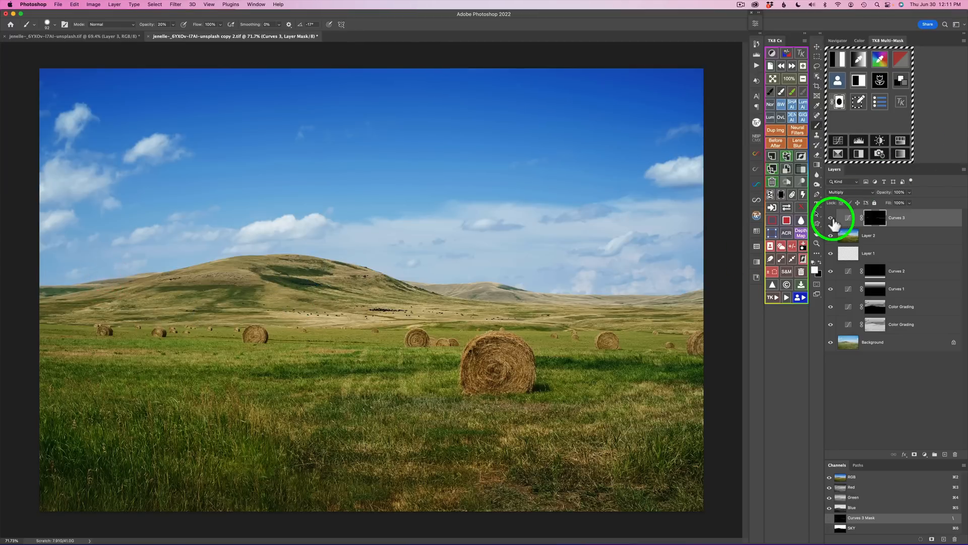
- Compare Curves 3 on and off and inspect its painted layer mask
{"action": "left_click", "coordinate": [831, 218]}
{"action": "left_click", "coordinate": [831, 218]}
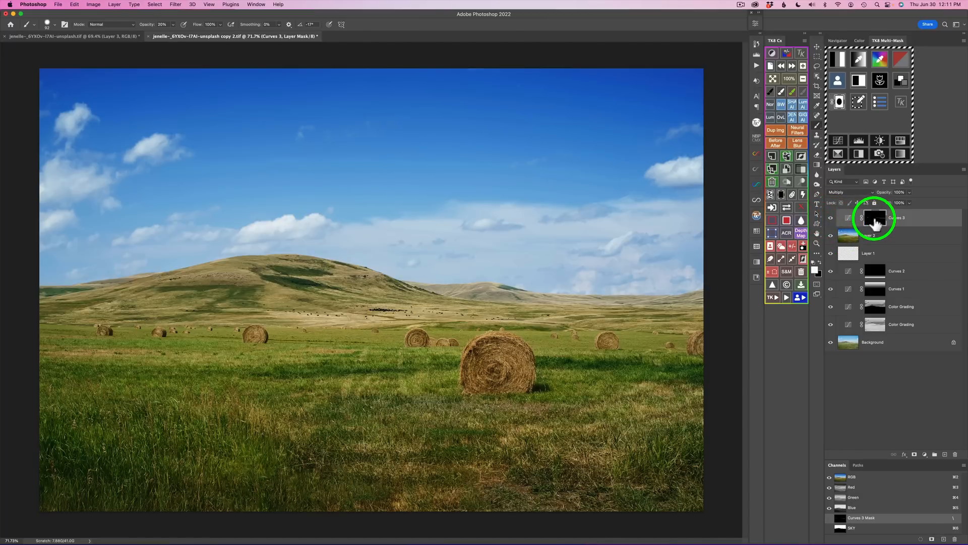
{"action": "left_click", "coordinate": [789, 207]}
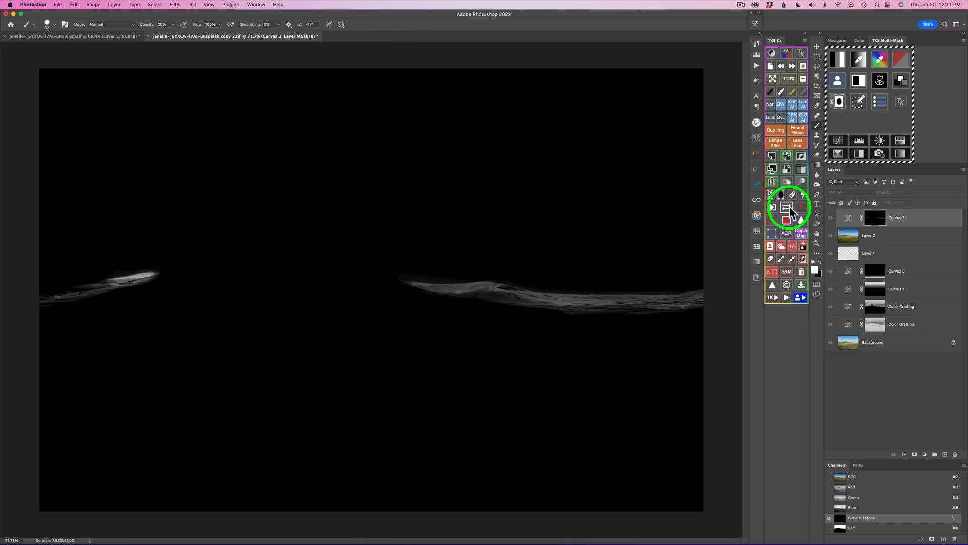
{"action": "left_click", "coordinate": [789, 207]}
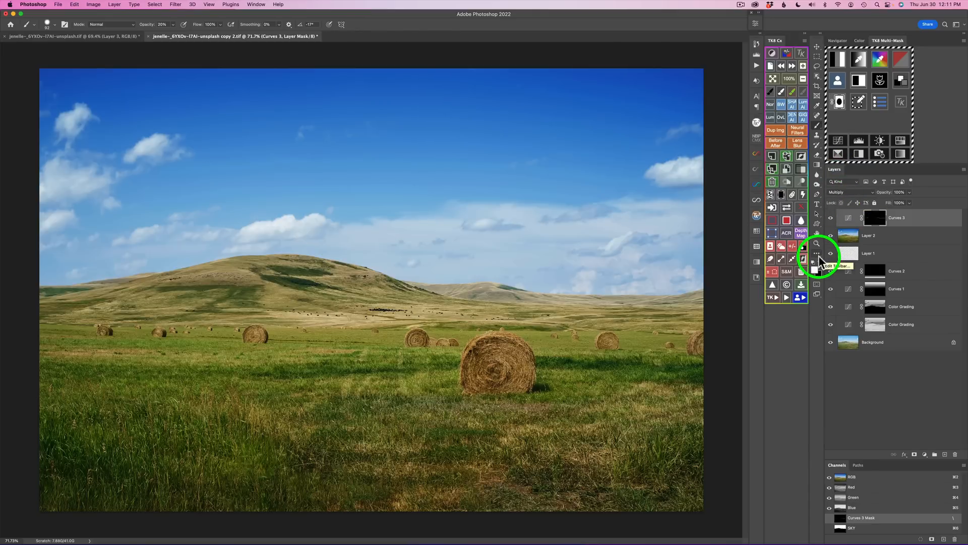
{"action": "left_click", "coordinate": [792, 246]}
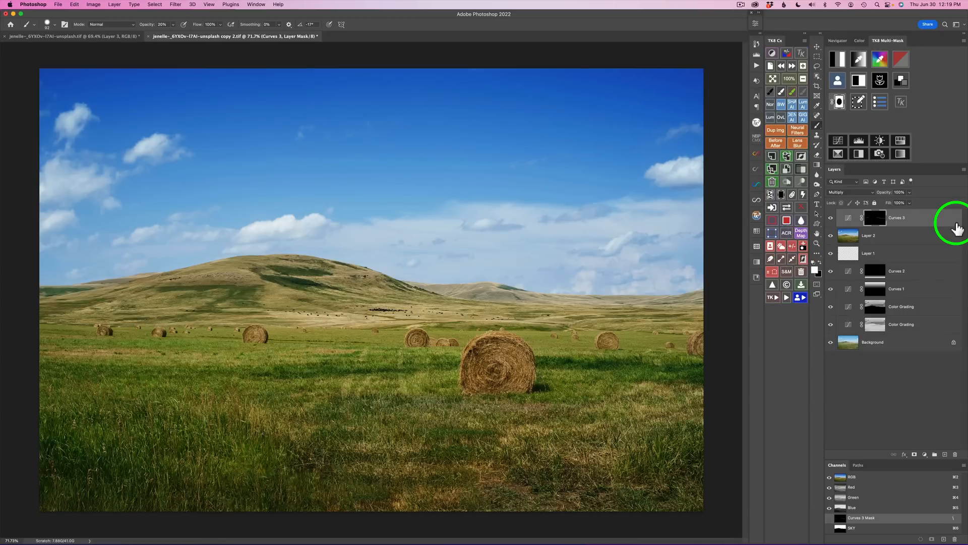
- Add a Color Grading layer above Curves 3, shift its midtones toward a warm yellow-orange, and compare it on and off
{"action": "left_click", "coordinate": [902, 82]}
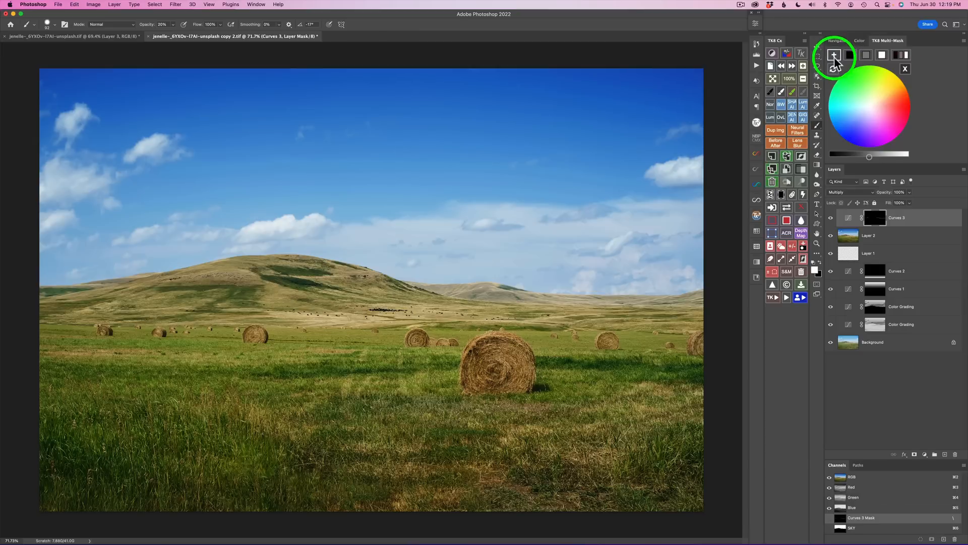
{"action": "left_click", "coordinate": [867, 55]}
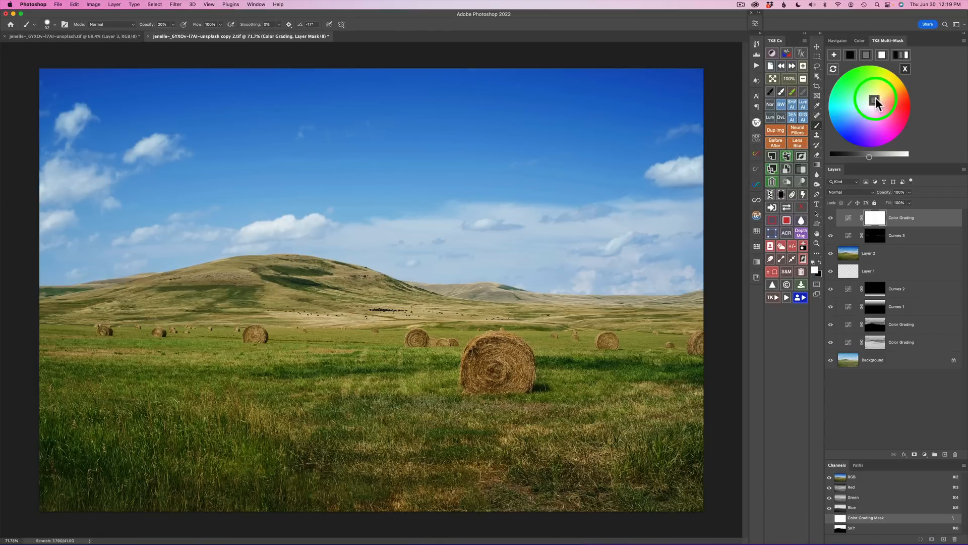
{"action": "left_click_drag", "start_coordinate": [871, 104], "coordinate": [886, 97]}
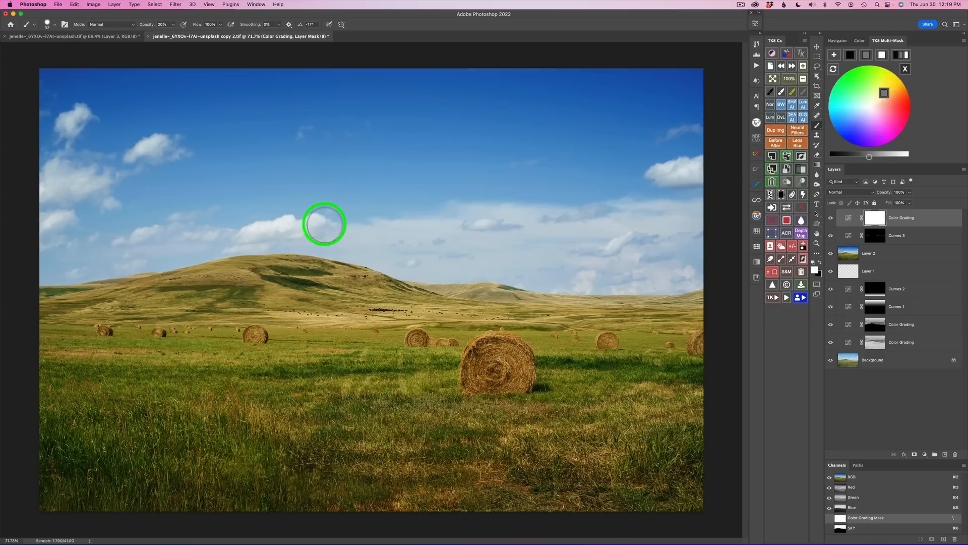
{"action": "left_click", "coordinate": [831, 220]}
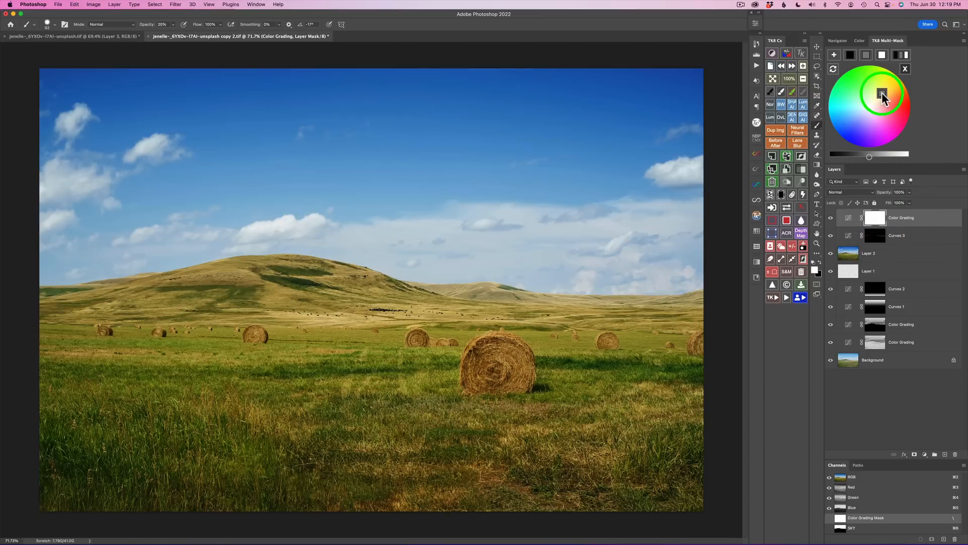
{"action": "left_click", "coordinate": [830, 218]}
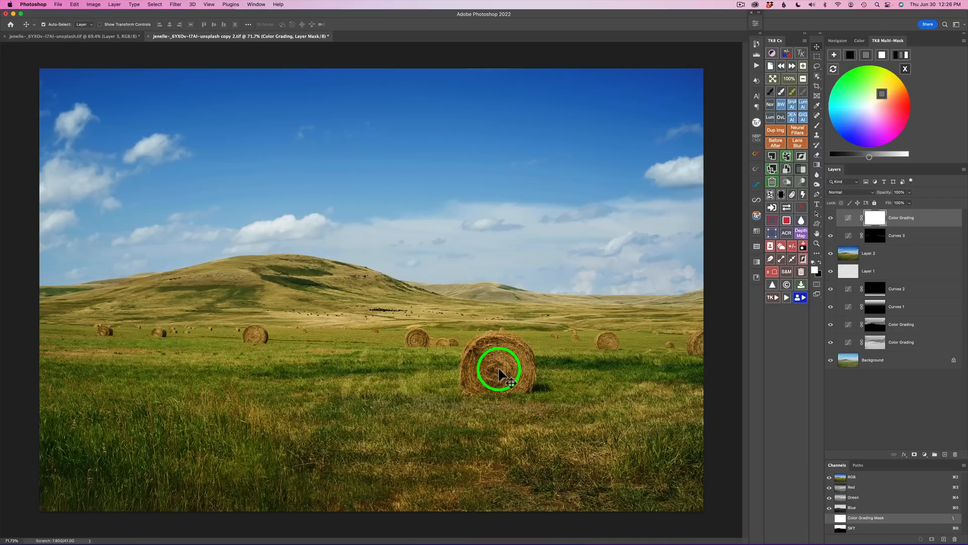
{"action": "left_click", "coordinate": [905, 69]}
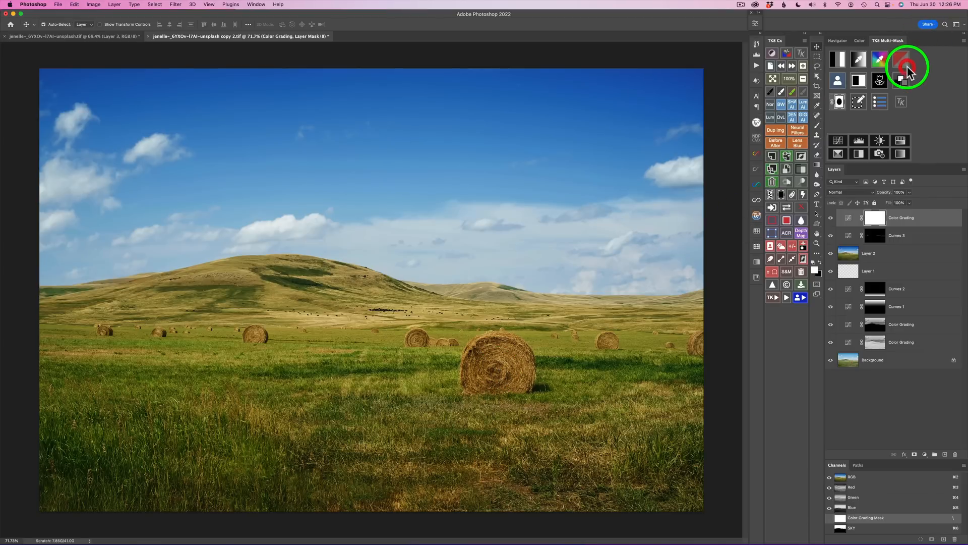
- Build a luminosity mask from the dark brown tone #492c0c of the large hay bale, brighten its whites and narrow its tonal range
{"action": "left_click", "coordinate": [861, 58]}
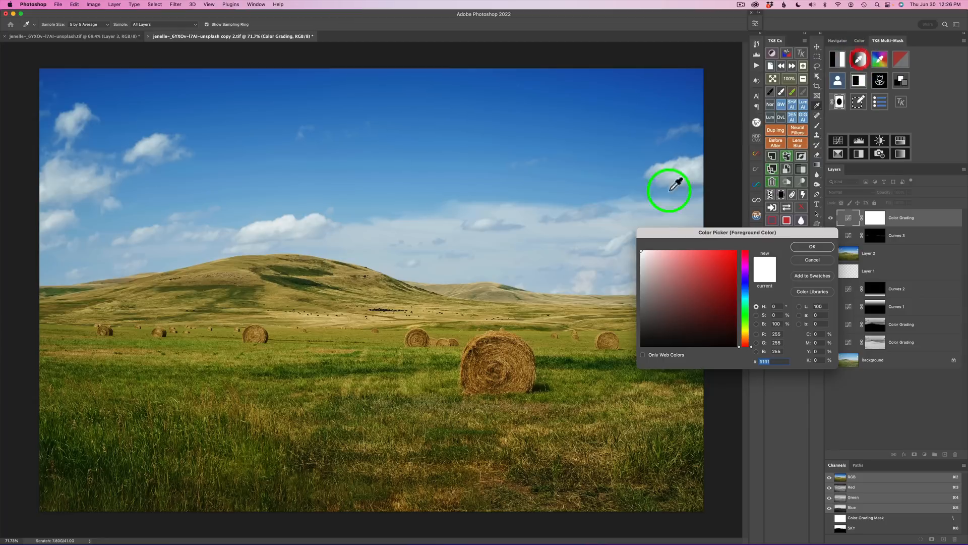
{"action": "left_click", "coordinate": [476, 348]}
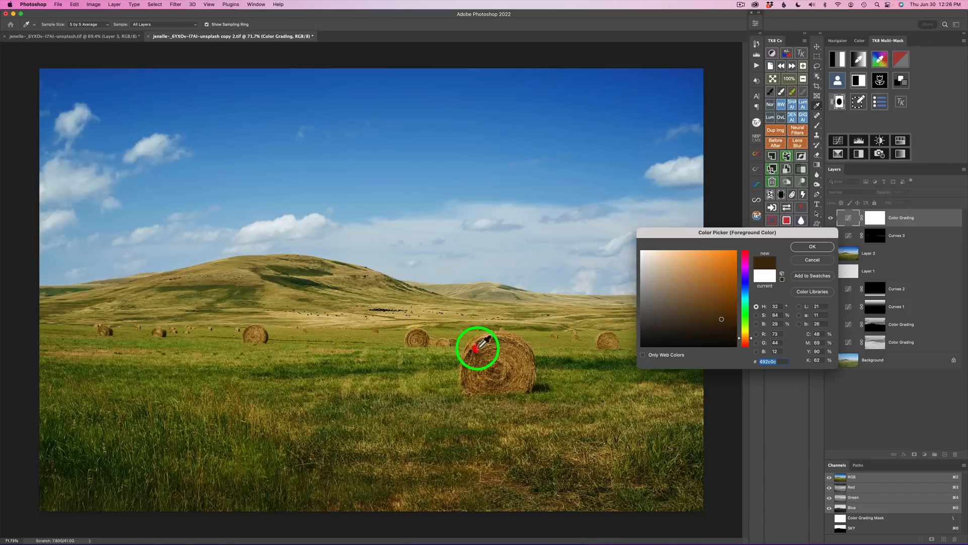
{"action": "left_click", "coordinate": [797, 246]}
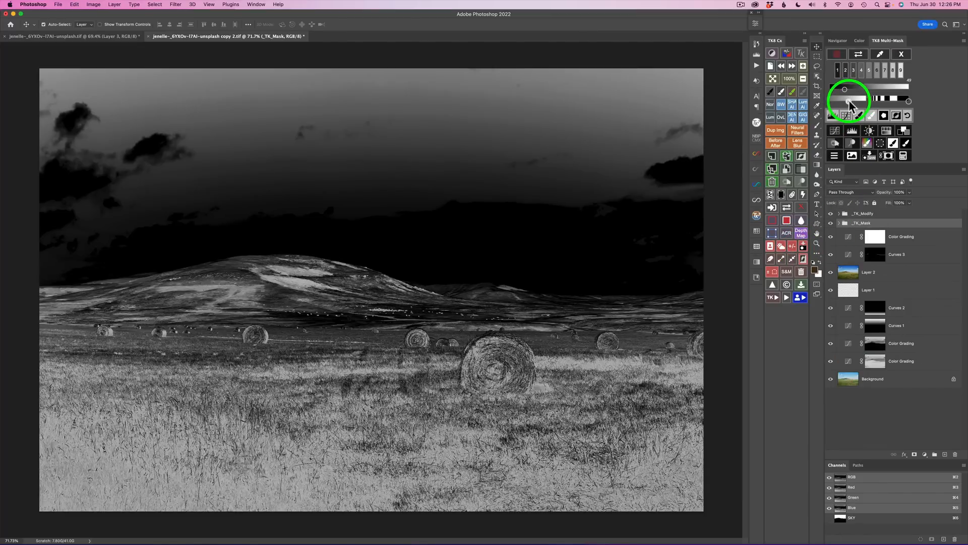
{"action": "left_click_drag", "start_coordinate": [851, 103], "coordinate": [863, 103]}
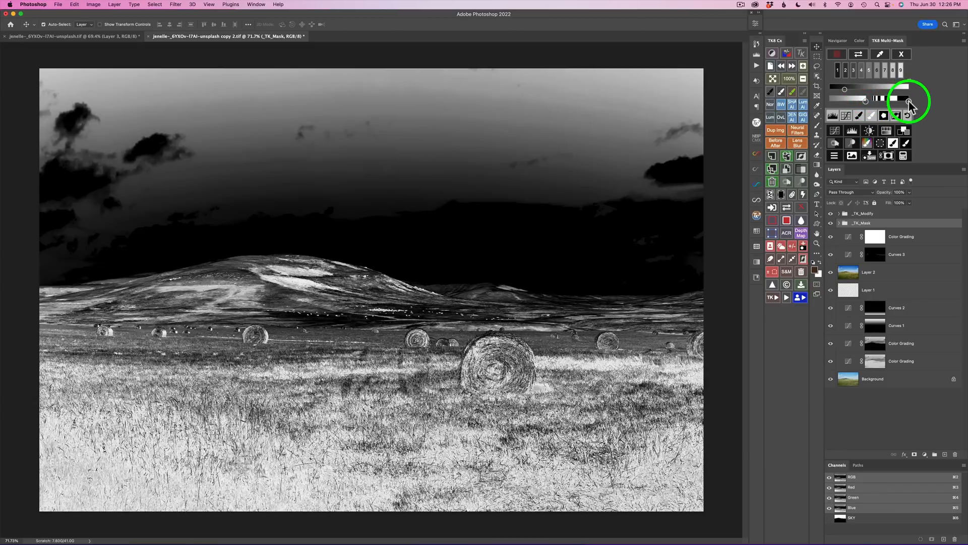
{"action": "left_click_drag", "start_coordinate": [909, 101], "coordinate": [890, 100]}
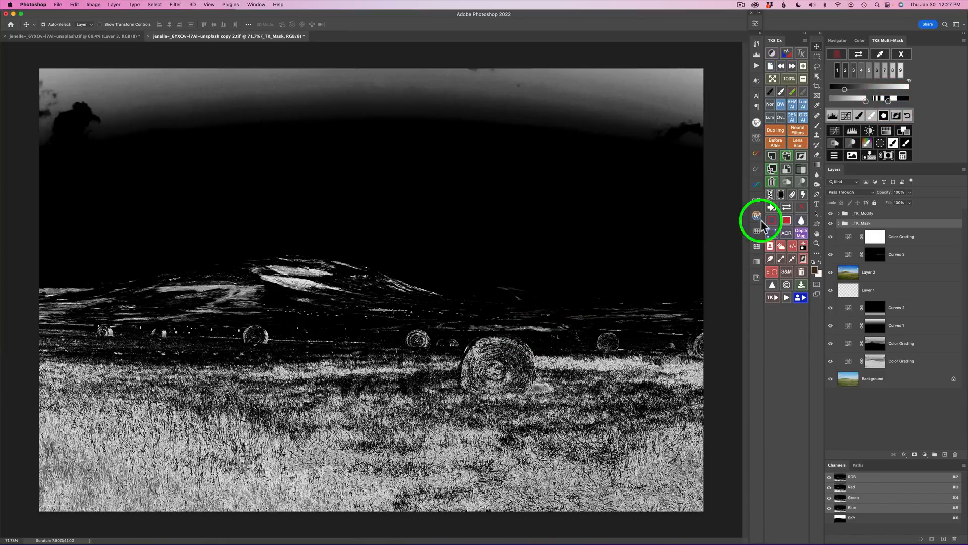
- Add a Burn (black paint) layer through the mask and, at 50% brush opacity, darken shadows on the foreground, right-hand and centre hay bales
{"action": "left_click", "coordinate": [834, 145]}
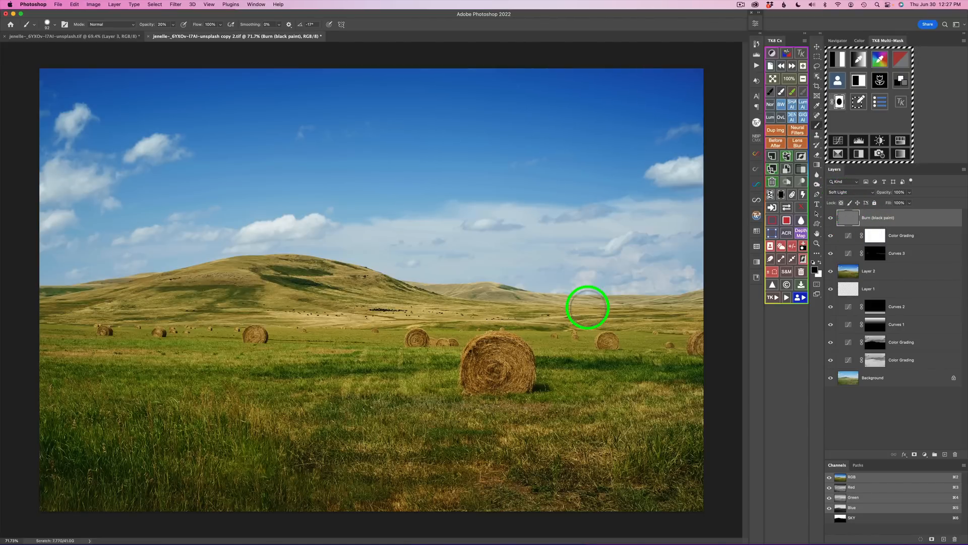
{"action": "key", "text": "5"}
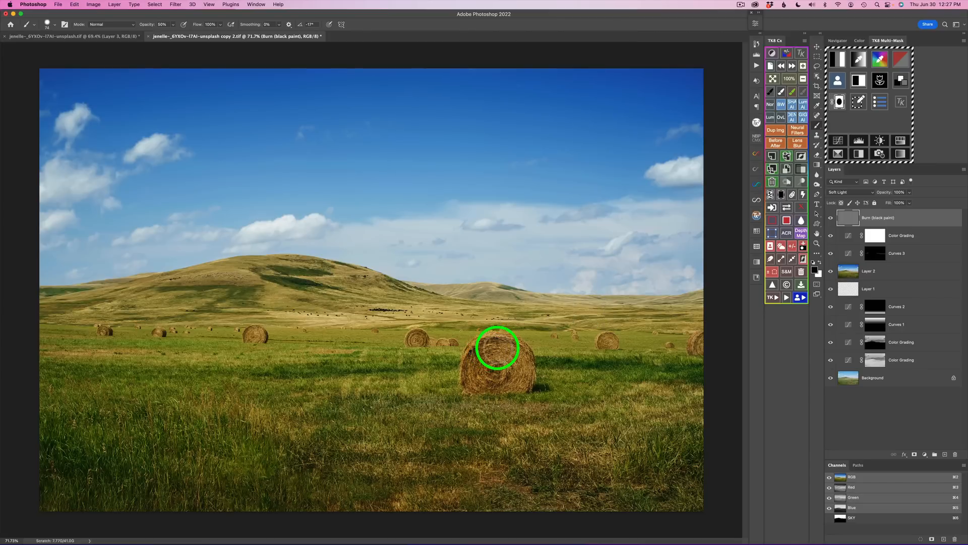
{"action": "mouse_move", "coordinate": [487, 344]}
{"action": "left_mouse_down"}
{"action": "mouse_move", "coordinate": [486, 369]}
{"action": "mouse_move", "coordinate": [473, 384]}
{"action": "mouse_move", "coordinate": [486, 359]}
{"action": "mouse_move", "coordinate": [508, 358]}
{"action": "mouse_move", "coordinate": [517, 388]}
{"action": "mouse_move", "coordinate": [517, 345]}
{"action": "mouse_move", "coordinate": [480, 360]}
{"action": "mouse_move", "coordinate": [487, 347]}
{"action": "mouse_move", "coordinate": [518, 377]}
{"action": "mouse_move", "coordinate": [507, 382]}
{"action": "mouse_move", "coordinate": [492, 350]}
{"action": "mouse_move", "coordinate": [522, 340]}
{"action": "mouse_move", "coordinate": [494, 362]}
{"action": "mouse_move", "coordinate": [540, 366]}
{"action": "left_mouse_up"}
{"action": "mouse_move", "coordinate": [613, 342]}
{"action": "left_mouse_down"}
{"action": "mouse_move", "coordinate": [605, 335]}
{"action": "mouse_move", "coordinate": [616, 352]}
{"action": "left_mouse_up"}
{"action": "left_click", "coordinate": [612, 345]}
{"action": "mouse_move", "coordinate": [691, 349]}
{"action": "left_mouse_down"}
{"action": "mouse_move", "coordinate": [700, 334]}
{"action": "mouse_move", "coordinate": [684, 345]}
{"action": "left_mouse_up"}
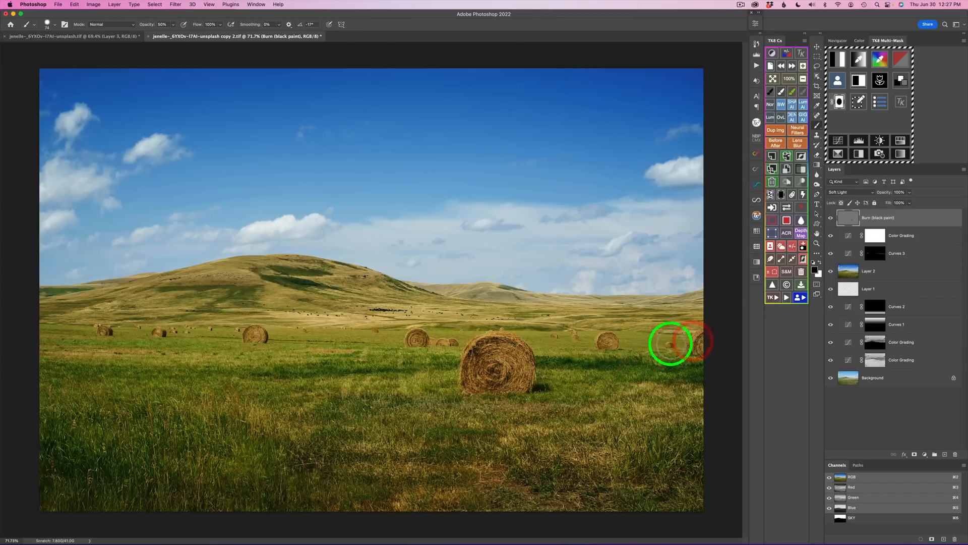
{"action": "left_click", "coordinate": [668, 346]}
{"action": "left_click_drag", "start_coordinate": [587, 330], "coordinate": [552, 336]}
{"action": "mouse_move", "coordinate": [457, 342]}
{"action": "left_mouse_down"}
{"action": "mouse_move", "coordinate": [414, 342]}
{"action": "mouse_move", "coordinate": [454, 342]}
{"action": "mouse_move", "coordinate": [428, 341]}
{"action": "left_mouse_up"}
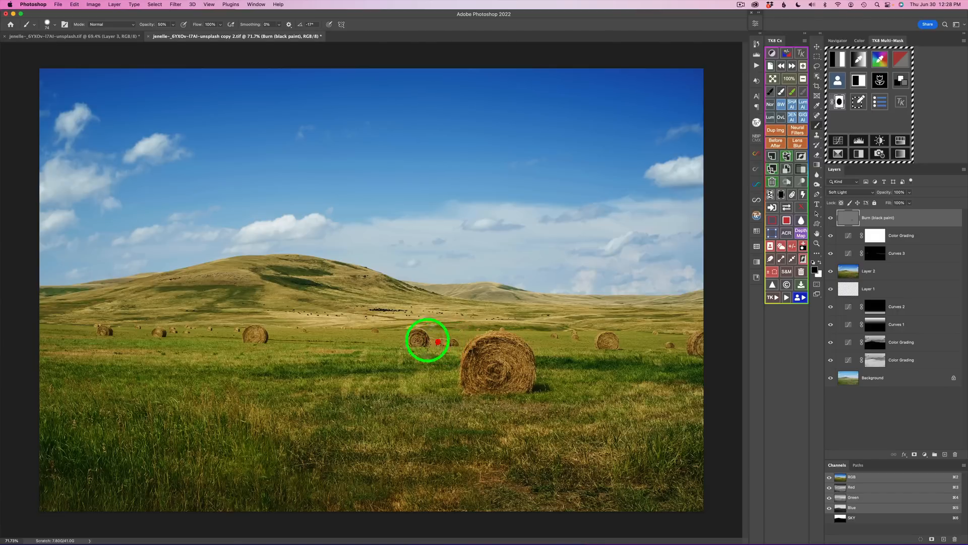
- Burn the shadows of the hay bales scattered across the left side of the field
{"action": "mouse_move", "coordinate": [255, 337]}
{"action": "left_mouse_down"}
{"action": "mouse_move", "coordinate": [264, 334]}
{"action": "mouse_move", "coordinate": [238, 333]}
{"action": "left_mouse_up"}
{"action": "left_click", "coordinate": [233, 328]}
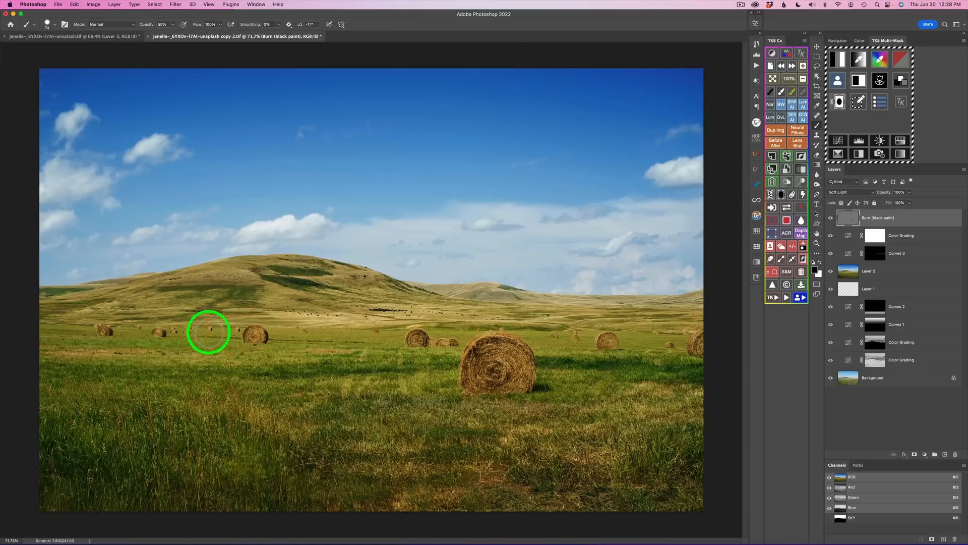
{"action": "left_click", "coordinate": [210, 328]}
{"action": "left_click", "coordinate": [179, 328]}
{"action": "left_click", "coordinate": [159, 331]}
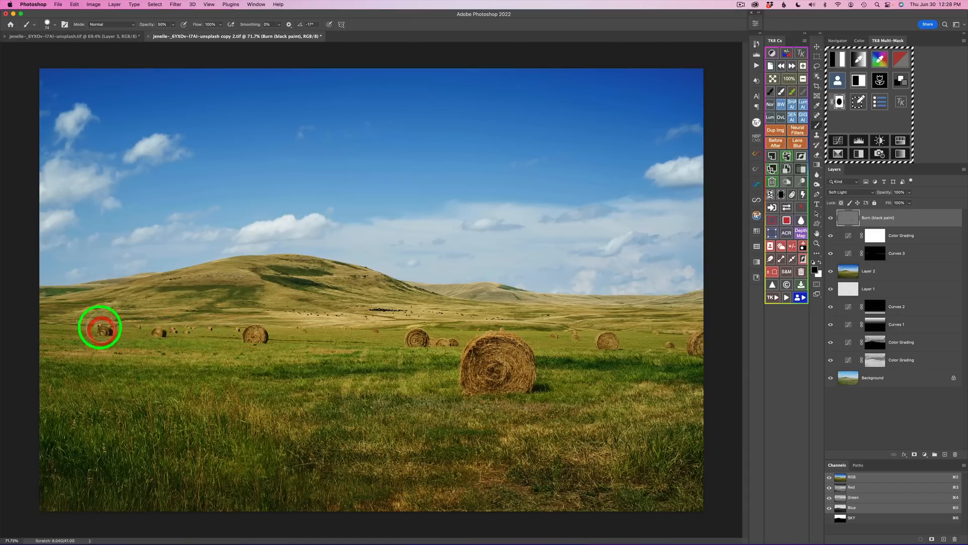
{"action": "left_click", "coordinate": [104, 331]}
- Burn the mid-field bales and the large foreground bale a second time, and compare the burn layer on and off
{"action": "left_click", "coordinate": [188, 342]}
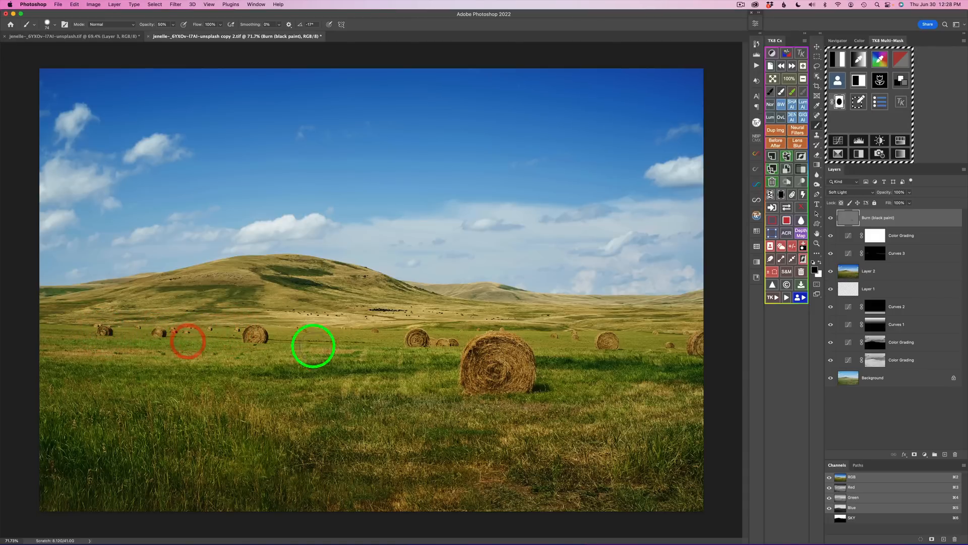
{"action": "left_click", "coordinate": [267, 335]}
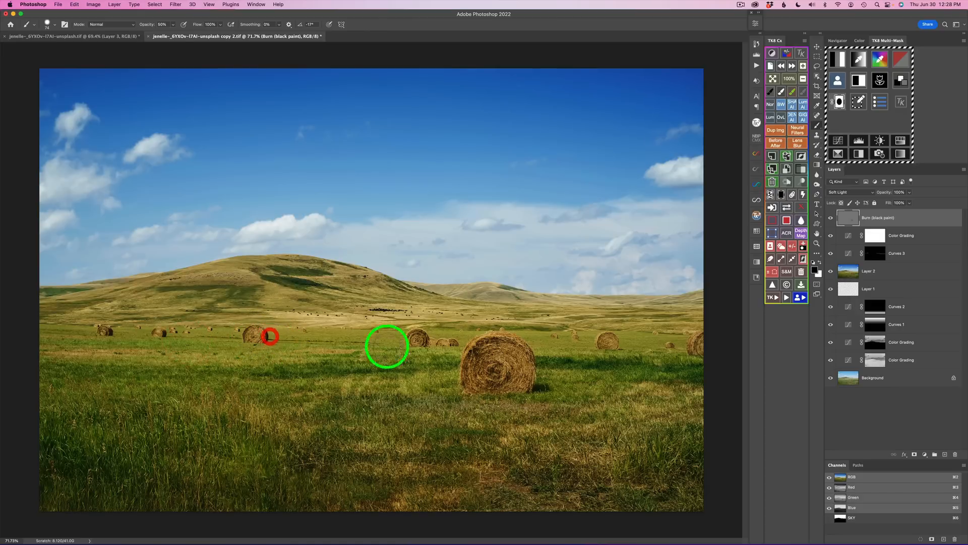
{"action": "left_click", "coordinate": [418, 335]}
{"action": "left_click", "coordinate": [442, 341]}
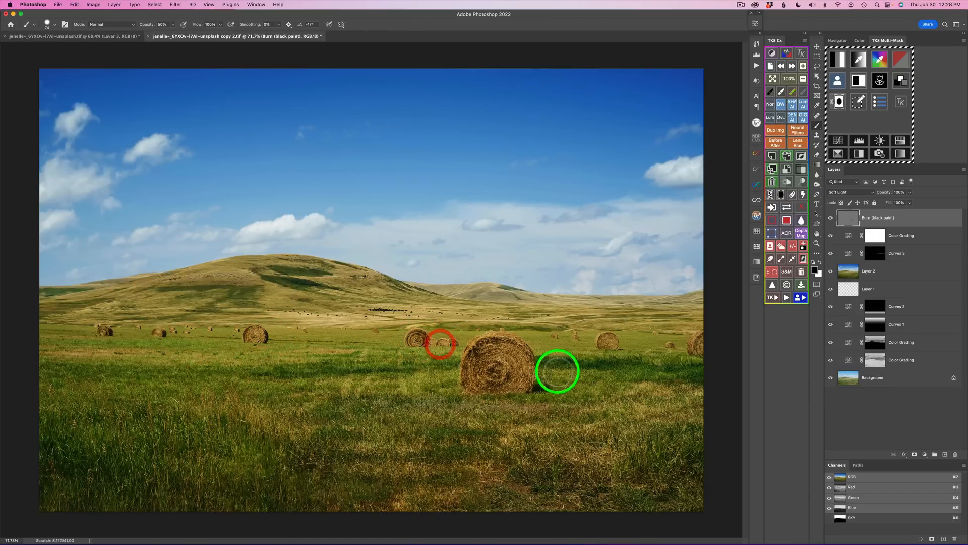
{"action": "left_click", "coordinate": [496, 375]}
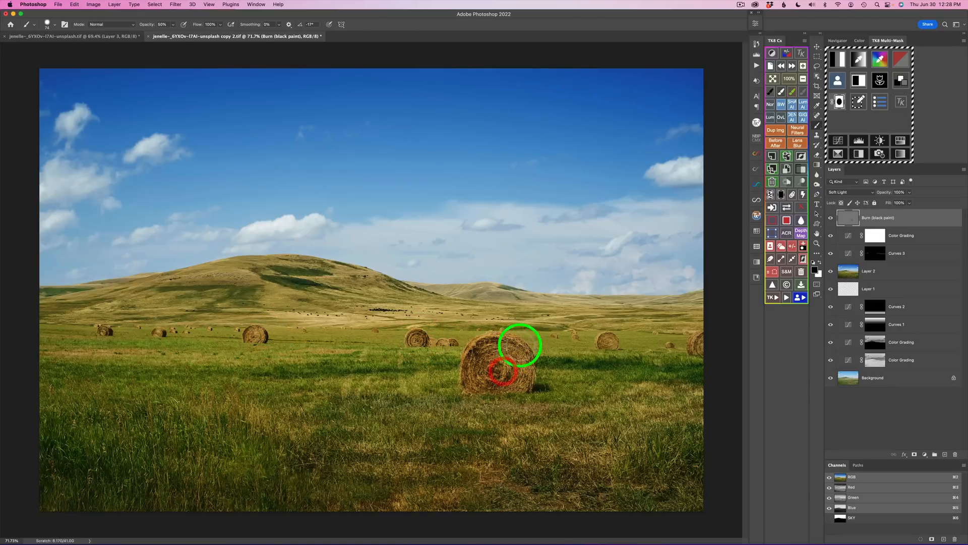
{"action": "left_click", "coordinate": [508, 371]}
{"action": "left_click", "coordinate": [519, 368]}
{"action": "mouse_move", "coordinate": [520, 357]}
{"action": "left_mouse_down"}
{"action": "mouse_move", "coordinate": [516, 385]}
{"action": "mouse_move", "coordinate": [522, 368]}
{"action": "mouse_move", "coordinate": [498, 388]}
{"action": "mouse_move", "coordinate": [480, 373]}
{"action": "mouse_move", "coordinate": [504, 342]}
{"action": "mouse_move", "coordinate": [456, 347]}
{"action": "left_mouse_up"}
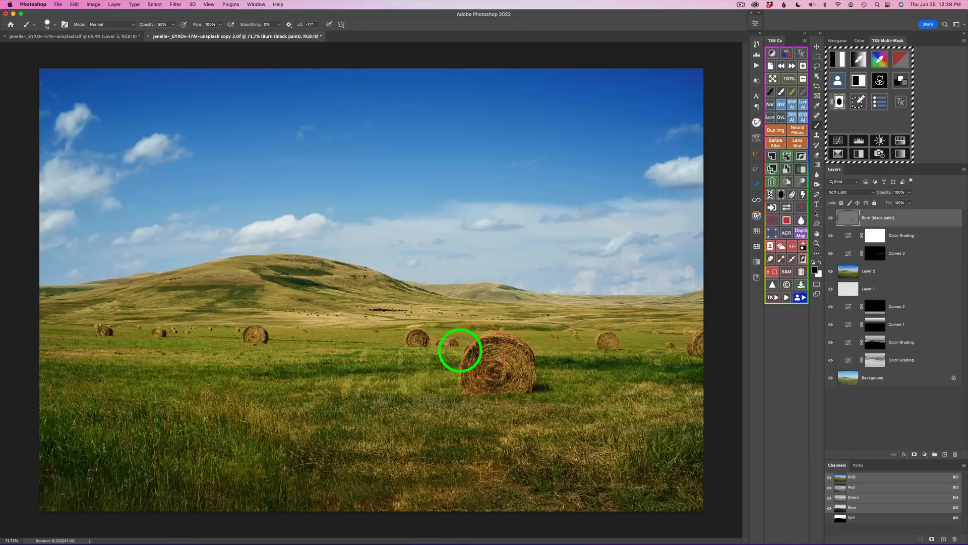
{"action": "left_click", "coordinate": [830, 217]}
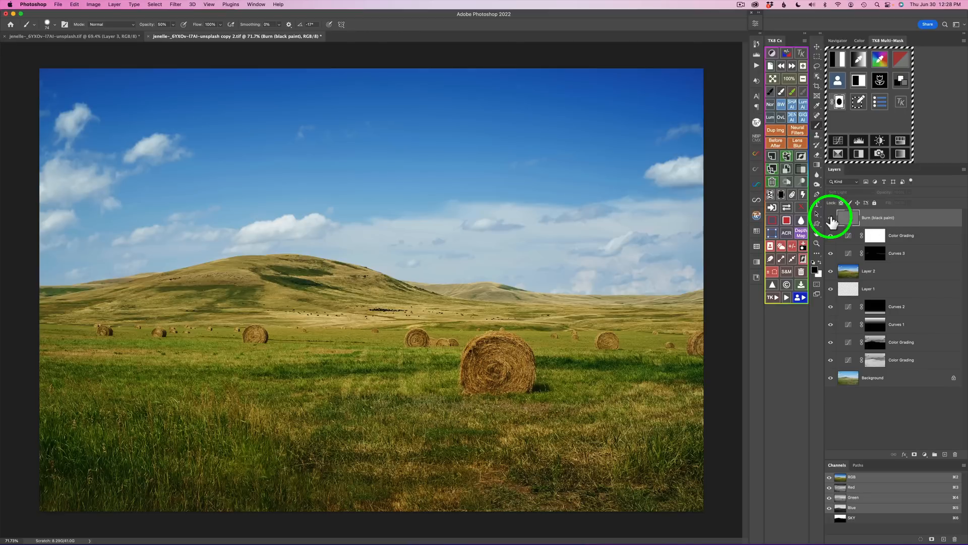
{"action": "left_click", "coordinate": [831, 218]}
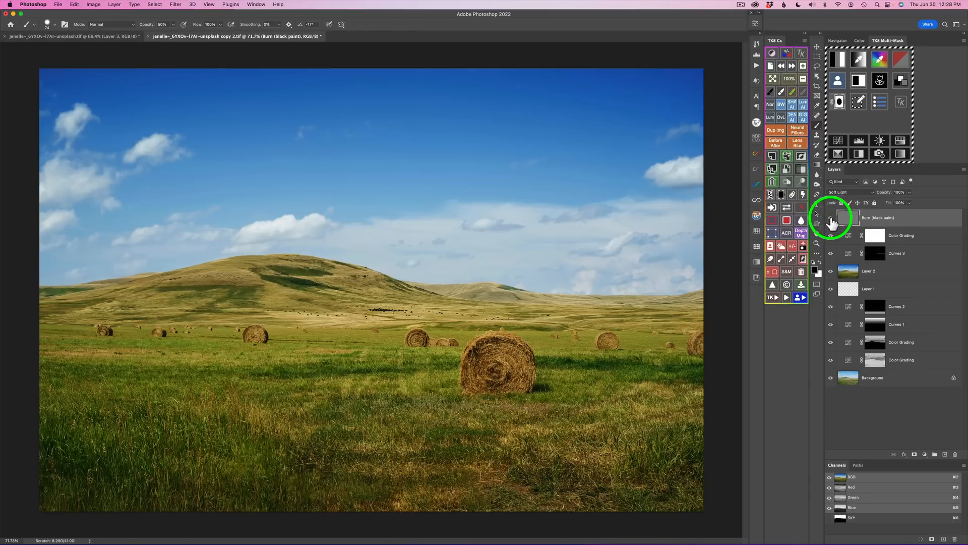
- View the Burn (black paint) layer on its own, and restore the visibility of all layers
{"action": "left_click", "coordinate": [830, 219], "text": "alt"}
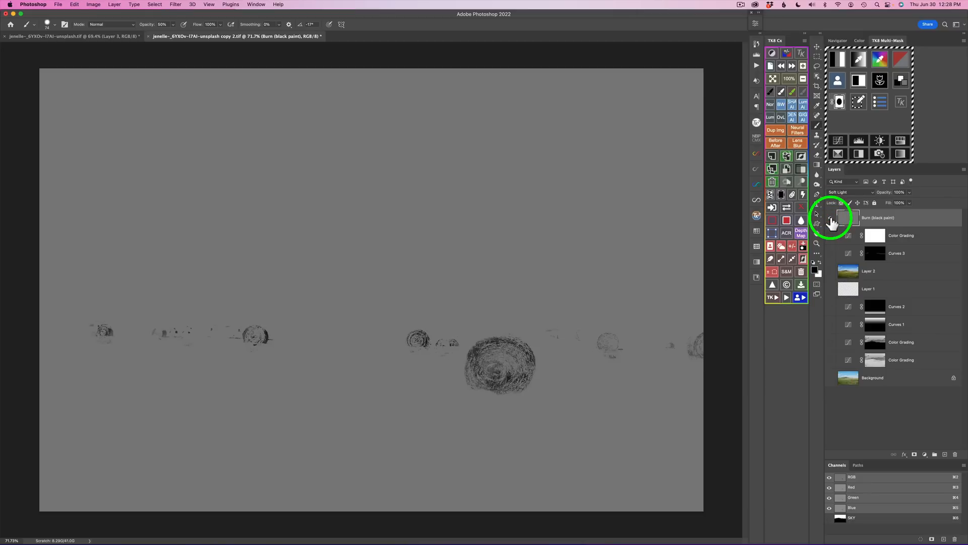
{"action": "left_click", "coordinate": [831, 218], "text": "alt"}
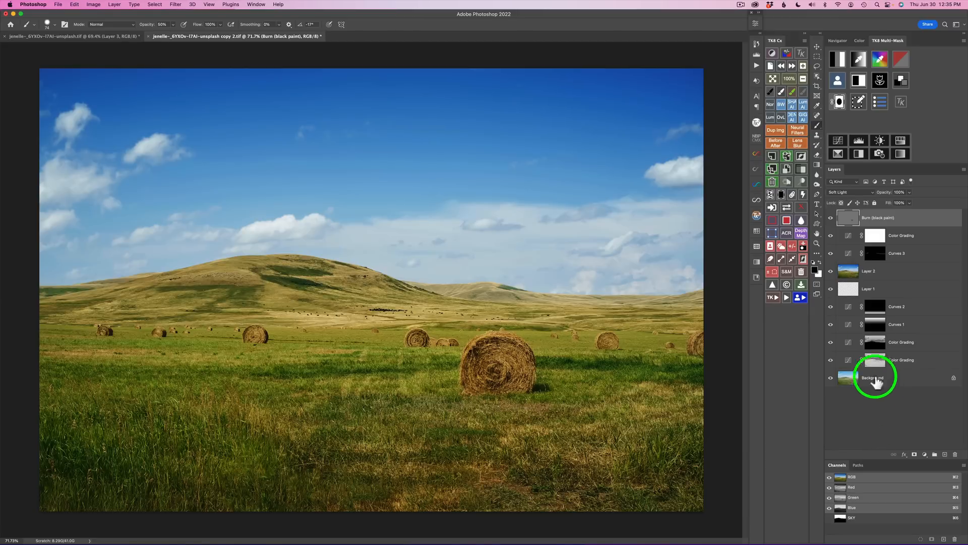
- Create a level 1 midtones luminosity mask, add a Curves layer through it, and set its blend mode to Screen
{"action": "left_click", "coordinate": [838, 60]}
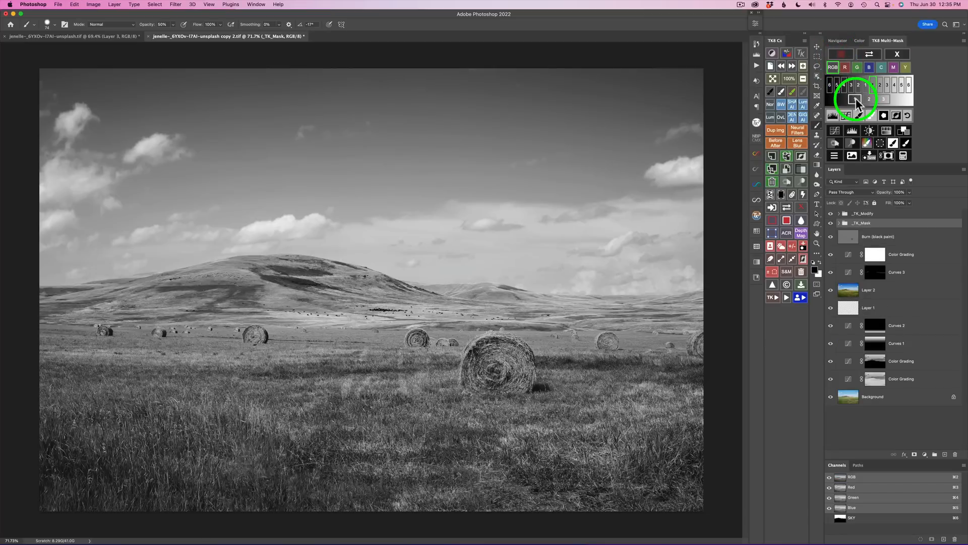
{"action": "left_click", "coordinate": [855, 99]}
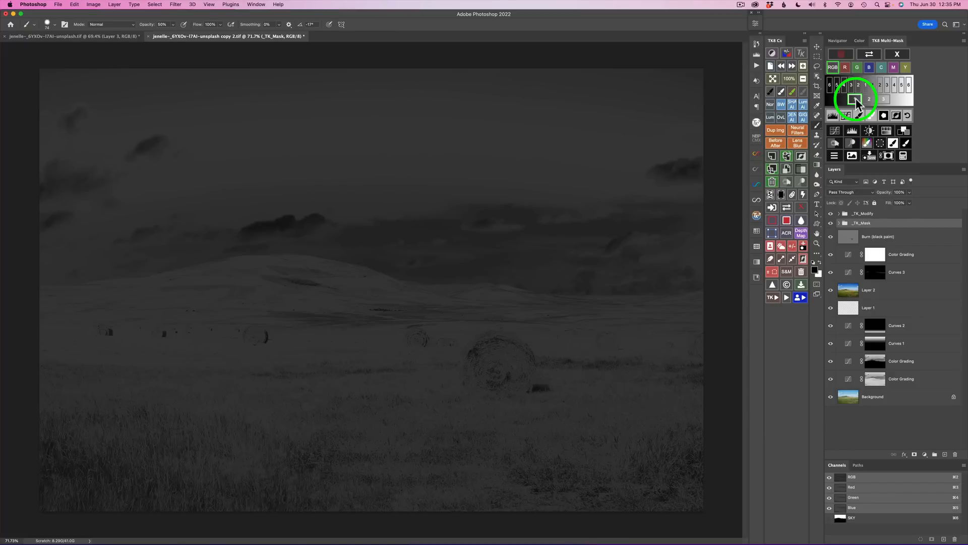
{"action": "left_click", "coordinate": [837, 130]}
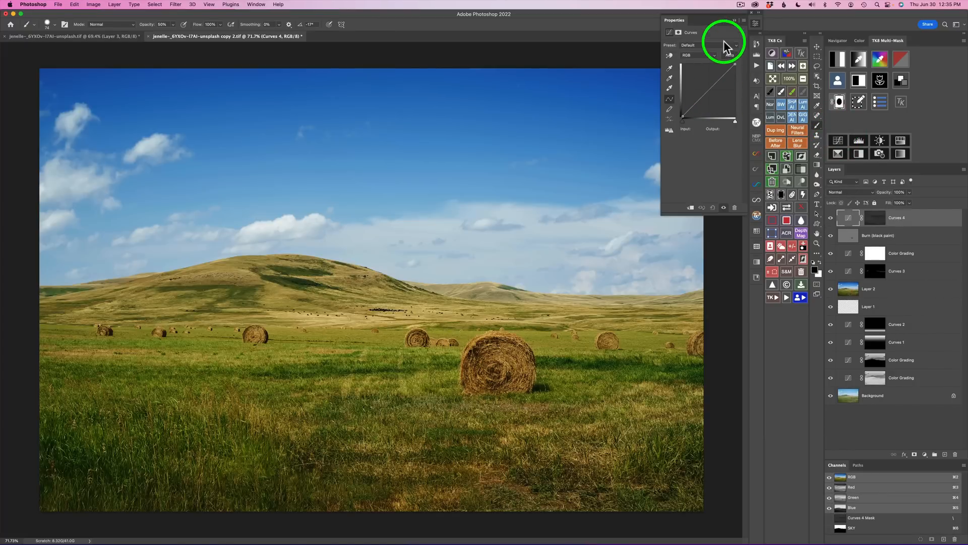
{"action": "left_click", "coordinate": [756, 23]}
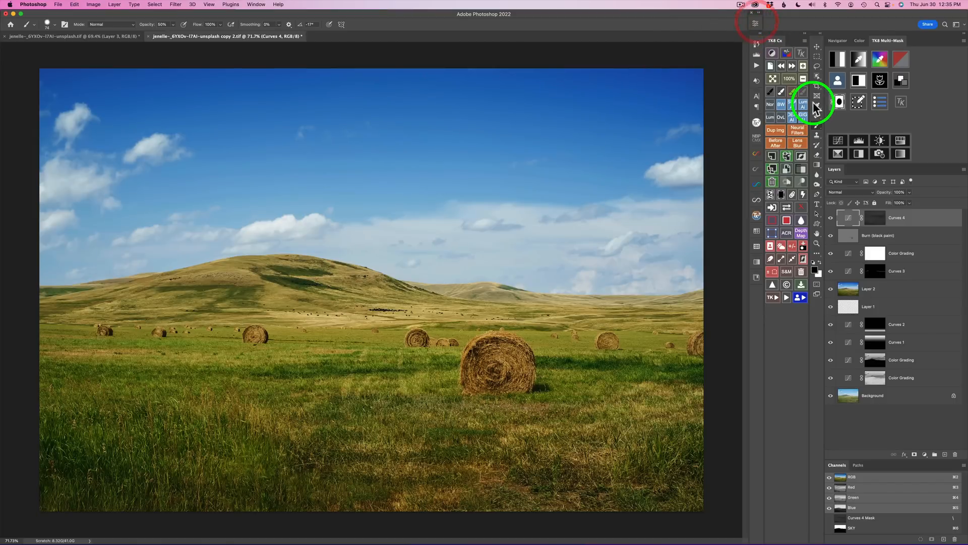
{"action": "left_click", "coordinate": [852, 192]}
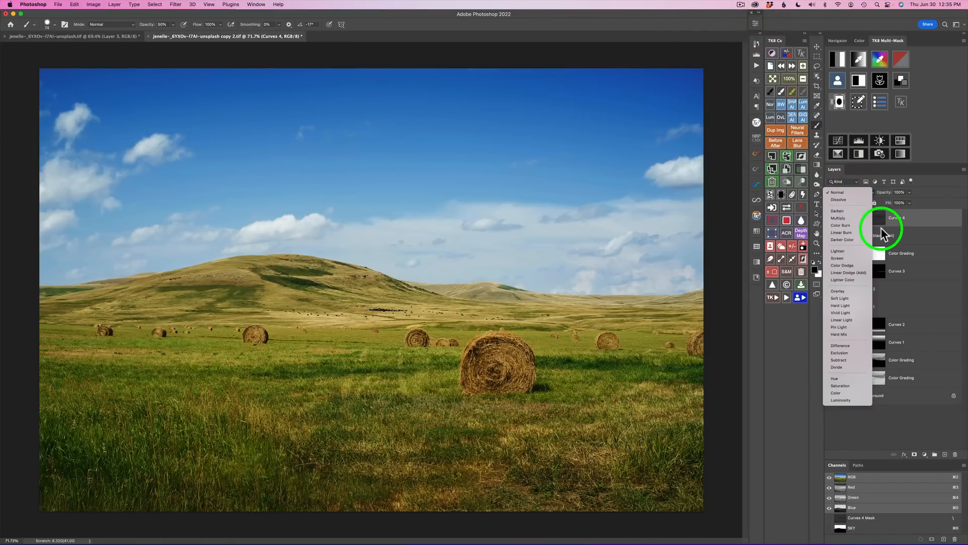
{"action": "left_click", "coordinate": [852, 257]}
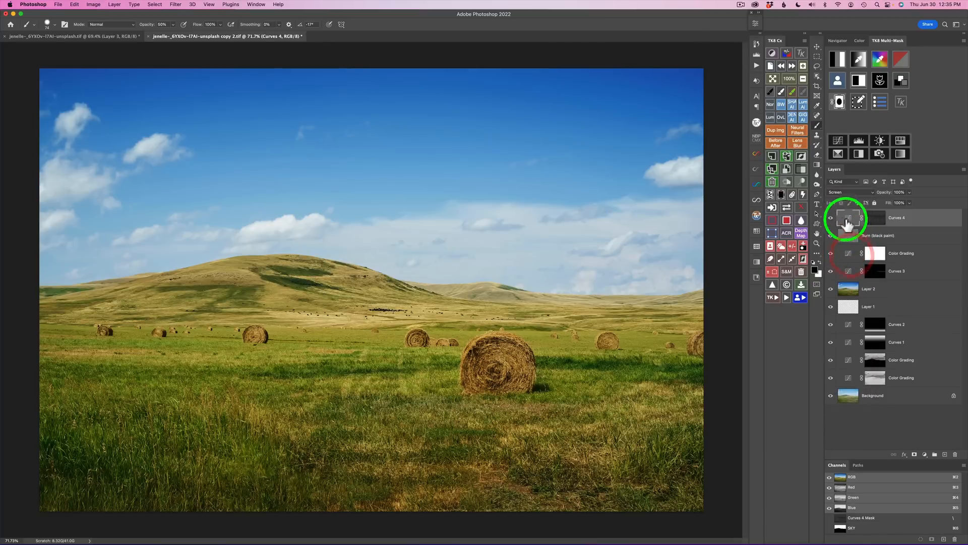
- Lower the opacity of the Screen-mode Curves 4 layer to 70% and compare it on and off
{"action": "left_click", "coordinate": [831, 218]}
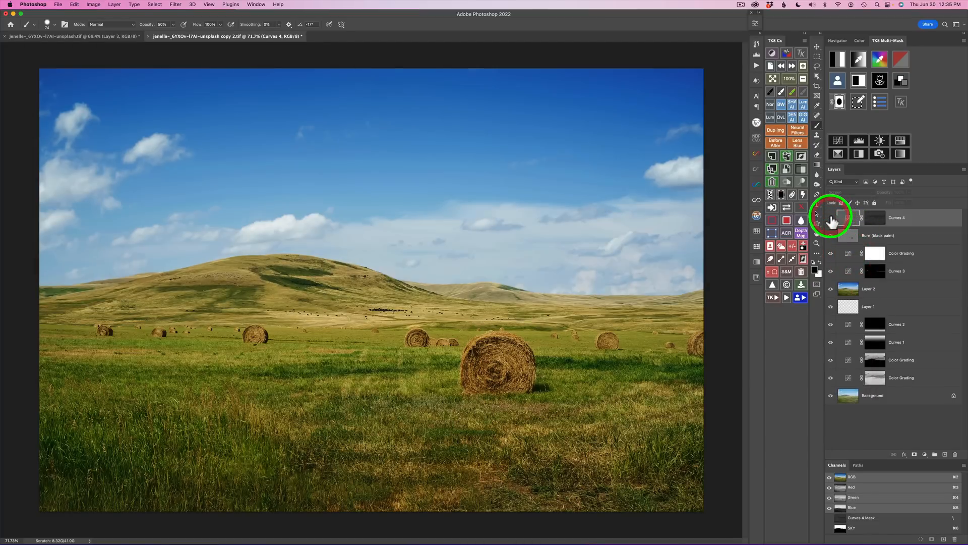
{"action": "left_click", "coordinate": [831, 218]}
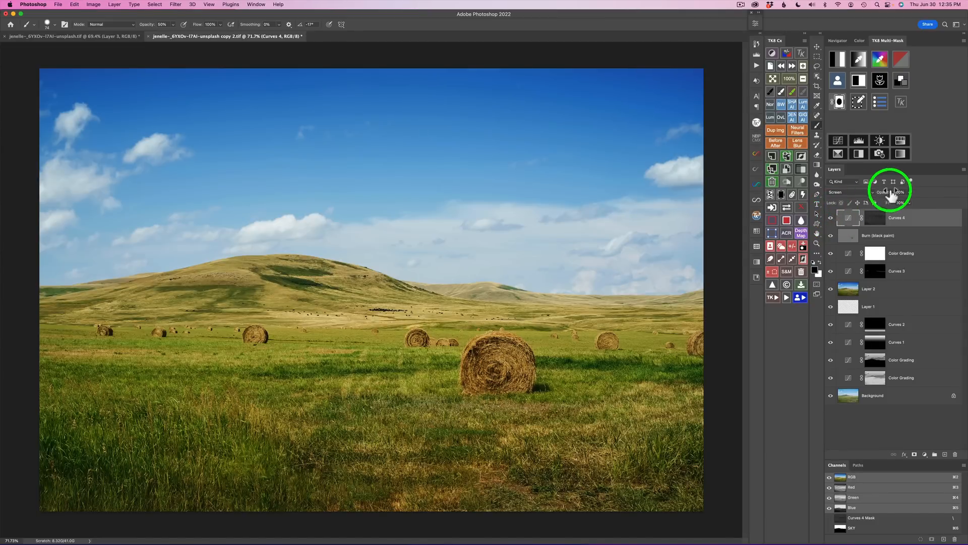
{"action": "left_click_drag", "start_coordinate": [886, 197], "coordinate": [878, 198]}
{"action": "left_click_drag", "start_coordinate": [875, 198], "coordinate": [874, 196]}
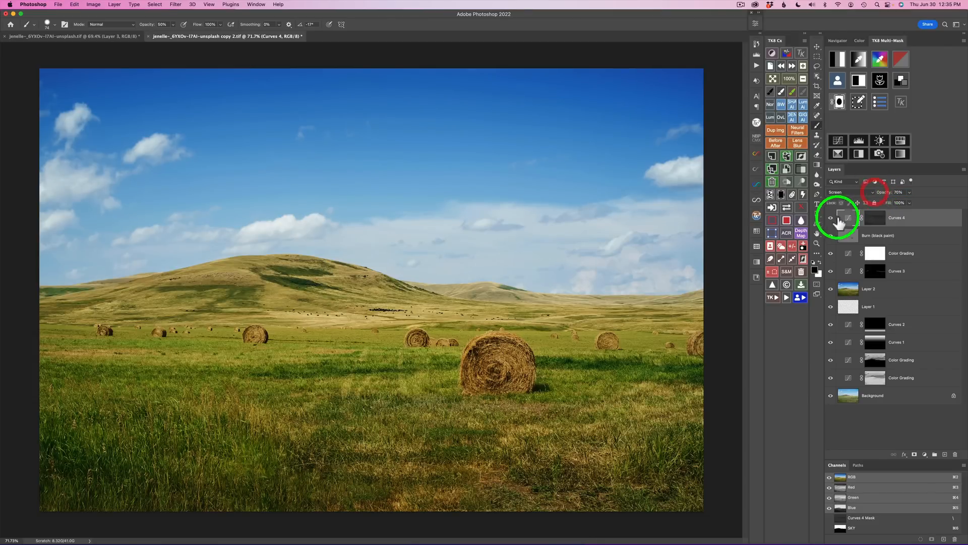
{"action": "left_click", "coordinate": [831, 218]}
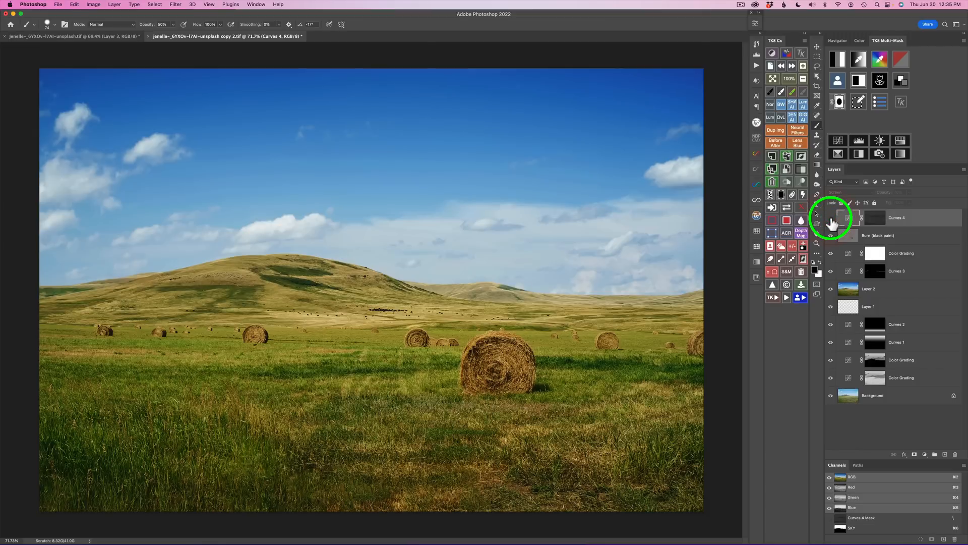
{"action": "left_click", "coordinate": [831, 219]}
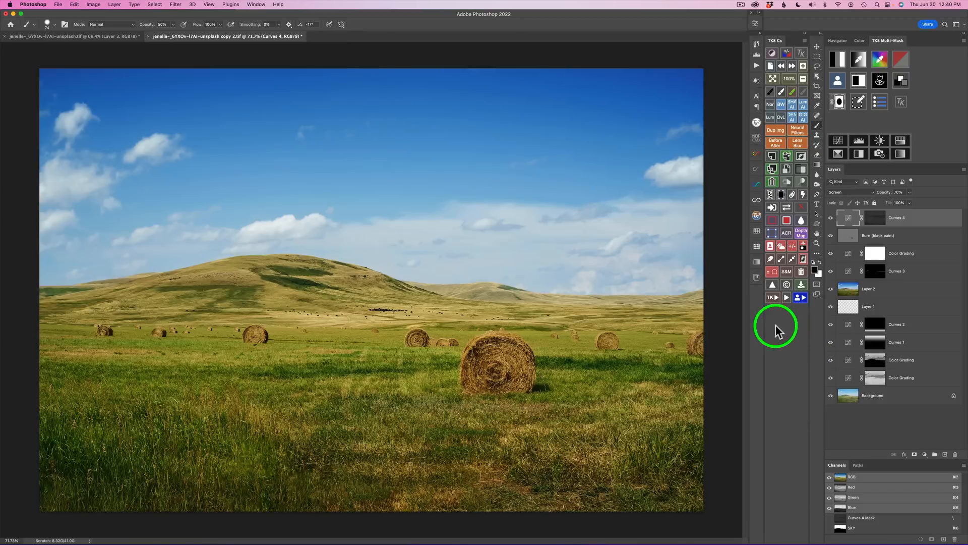
- Run the TK8 Smart Orton action with a 10-pixel Gaussian Blur and compare the effect on and off
{"action": "left_click", "coordinate": [773, 297]}
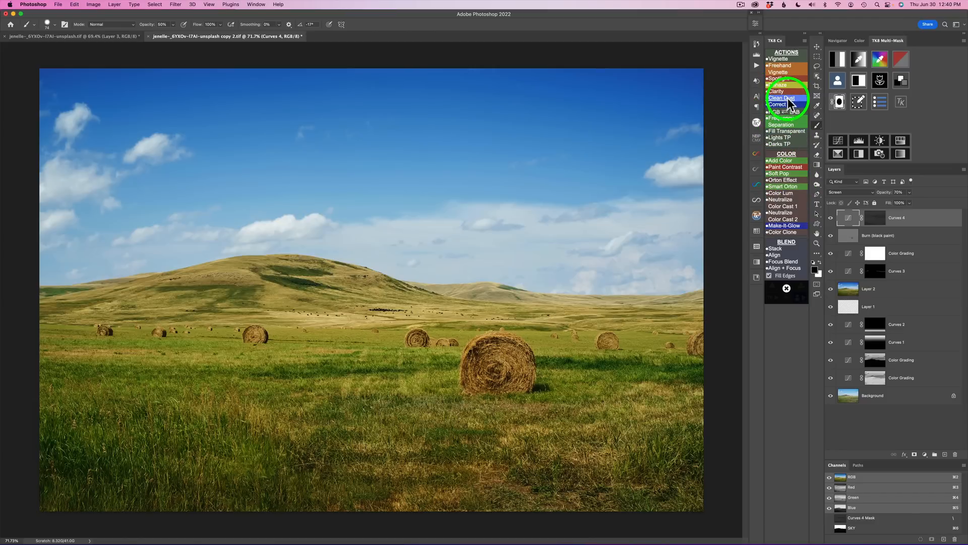
{"action": "left_click", "coordinate": [788, 191]}
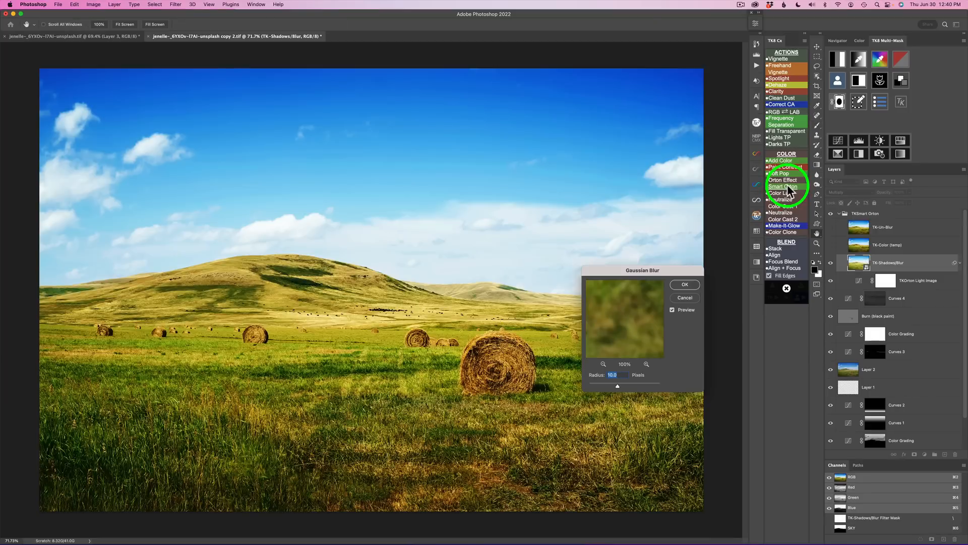
{"action": "left_click", "coordinate": [686, 286]}
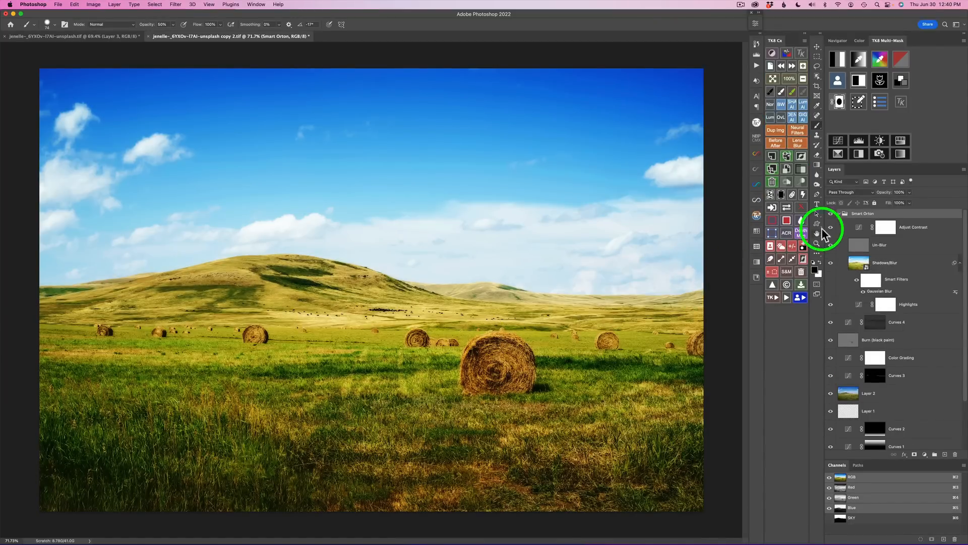
{"action": "left_click", "coordinate": [830, 214]}
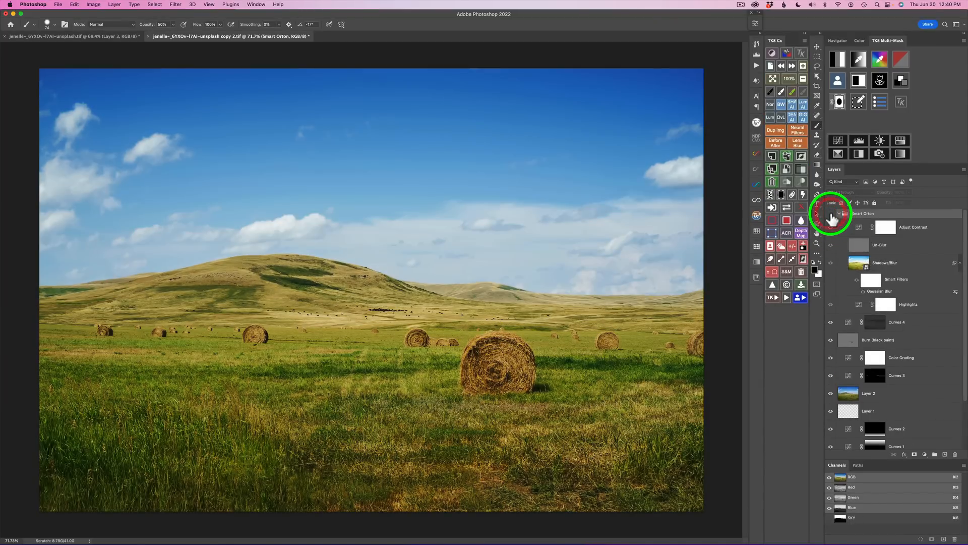
{"action": "left_click", "coordinate": [831, 214]}
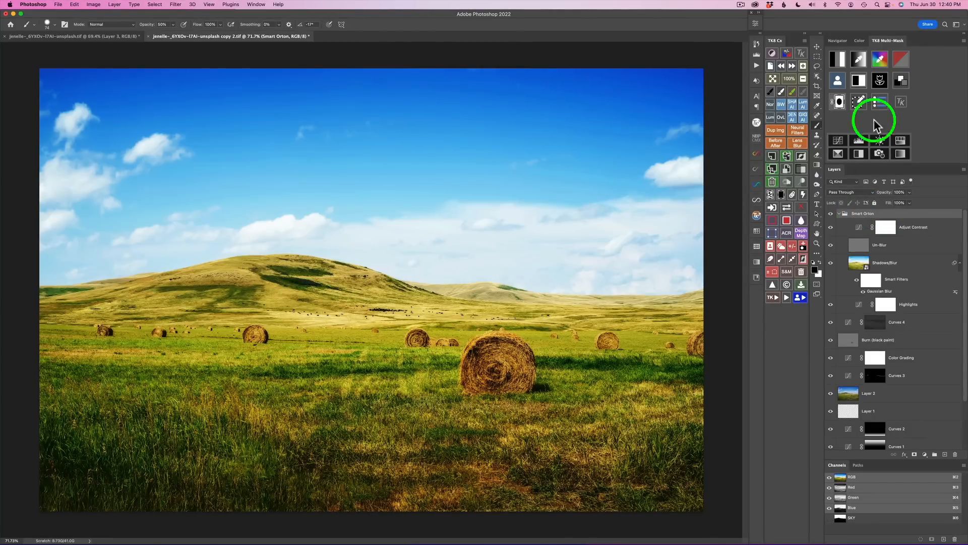
- Create a level 2 midtones luminosity mask, apply it to the Smart Orton group, and compare the masked effect on and off
{"action": "left_click", "coordinate": [838, 61]}
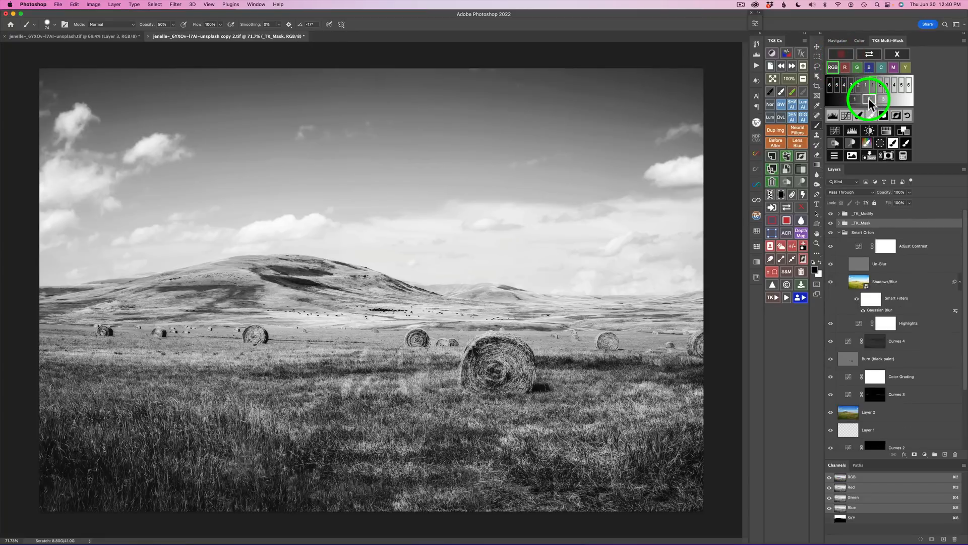
{"action": "left_click", "coordinate": [869, 99]}
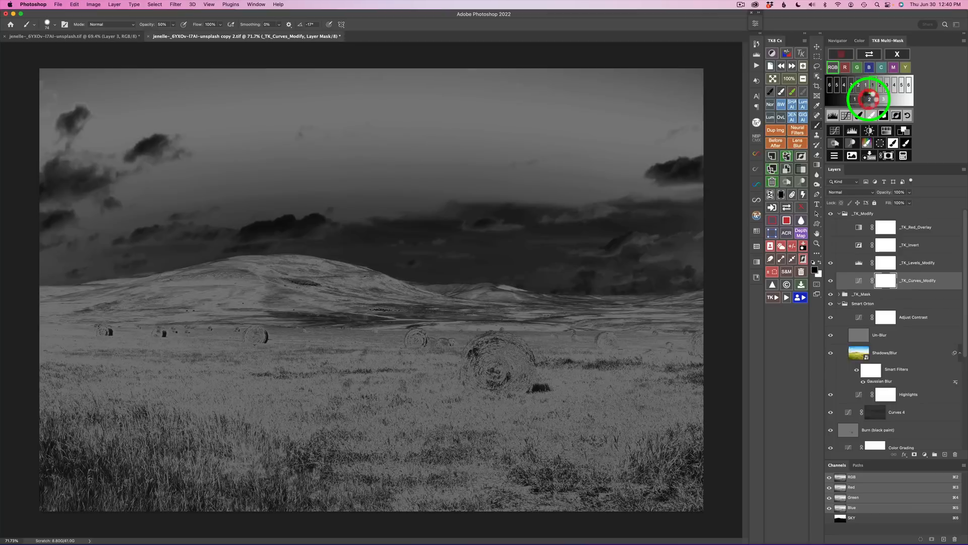
{"action": "left_click", "coordinate": [888, 157]}
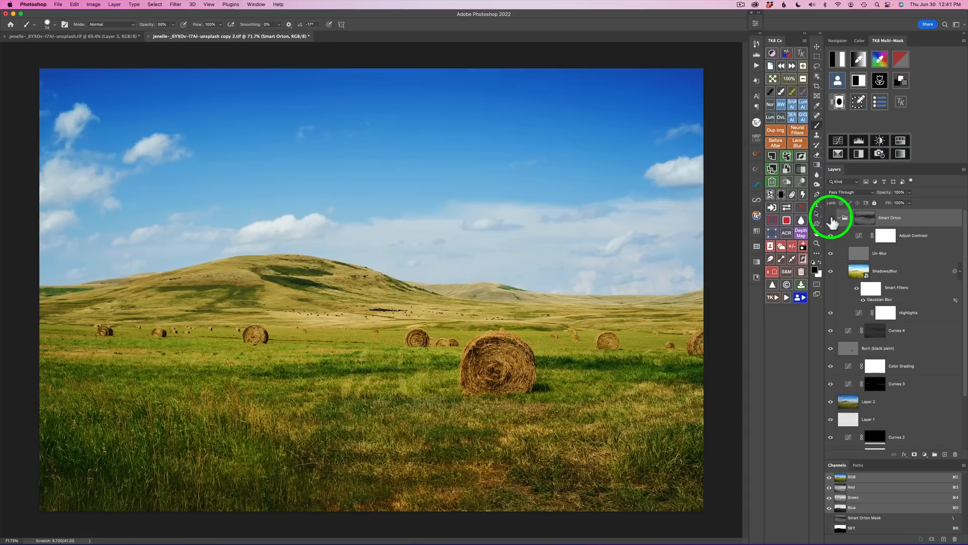
{"action": "left_click", "coordinate": [832, 217]}
{"action": "left_click", "coordinate": [831, 218]}
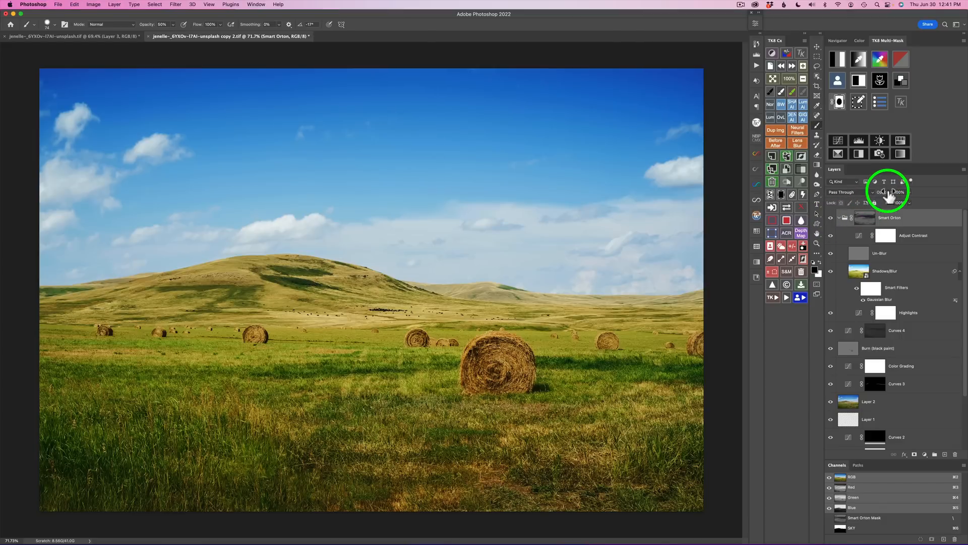
- Reduce the Smart Orton group's opacity to 71% and toggle its visibility to check the glow
{"action": "left_click_drag", "start_coordinate": [886, 197], "coordinate": [875, 196]}
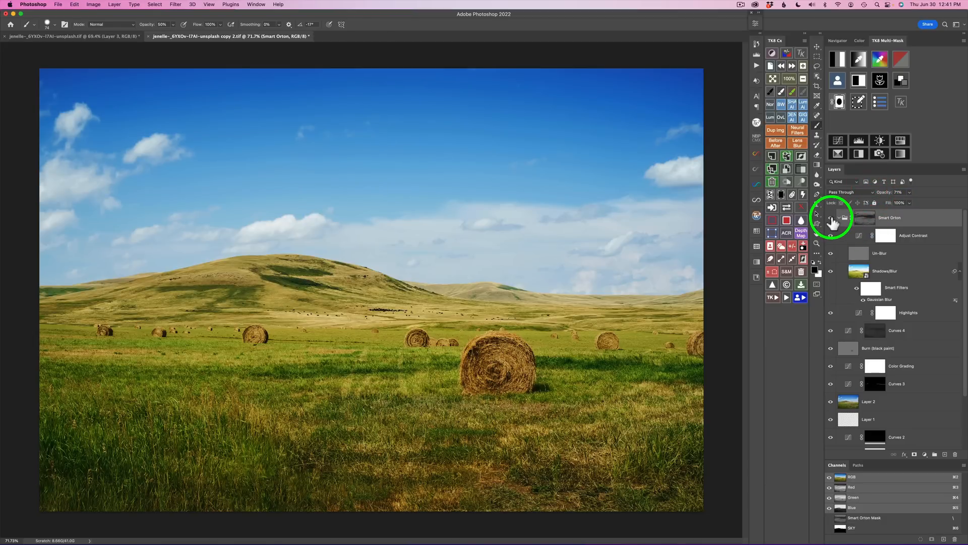
{"action": "left_click", "coordinate": [831, 218]}
{"action": "left_click", "coordinate": [832, 218]}
{"action": "left_click", "coordinate": [831, 218]}
{"action": "left_click", "coordinate": [830, 218]}
- Compare the original background photo with the finished edit using the Before/After action
{"action": "left_click", "coordinate": [776, 142]}
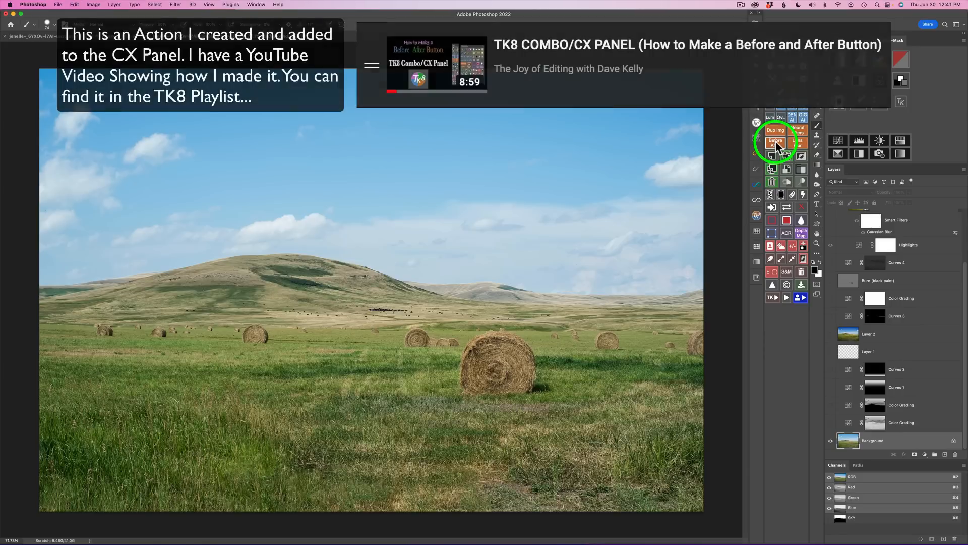
{"action": "left_click", "coordinate": [776, 141]}
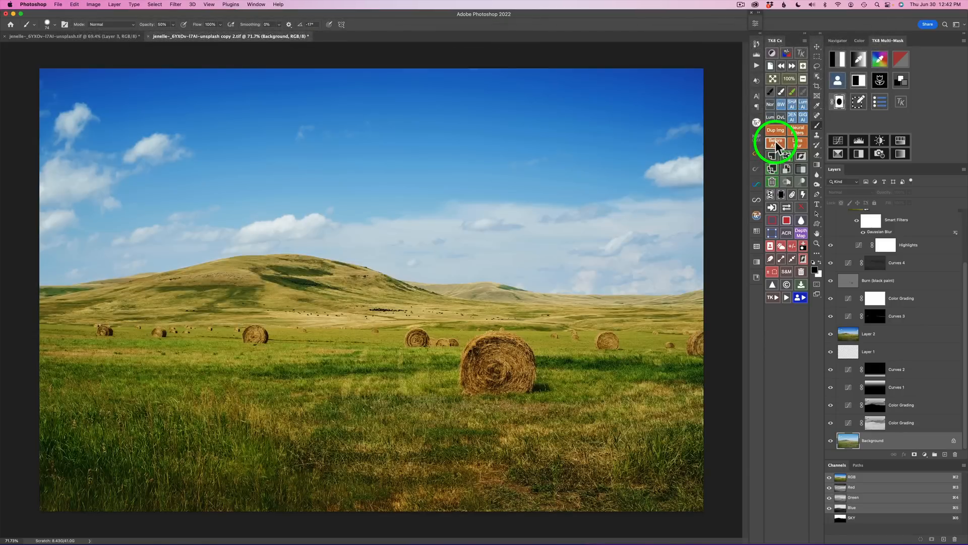